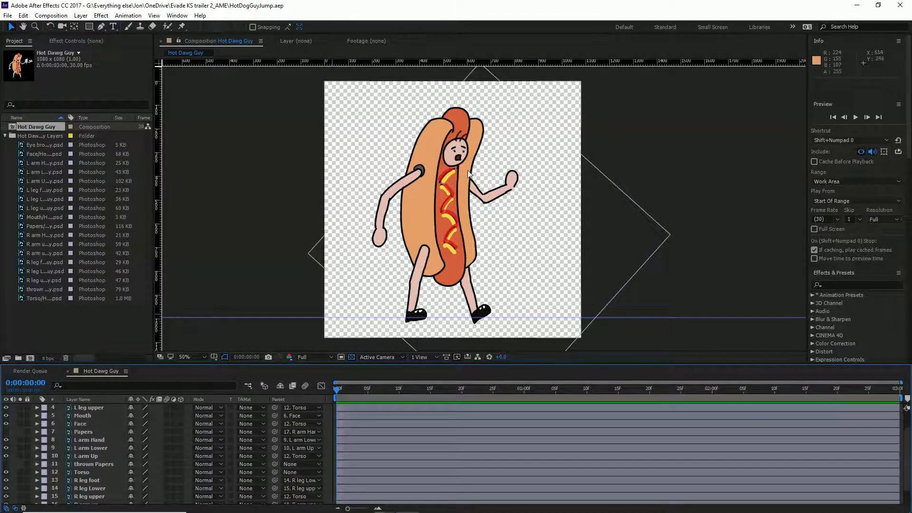
- Place three Puppet pins on the Torso layer: at the hot dog's lower end, at mid-body and at the top of the sausage
{"action": "key", "text": "alt+Tab"}
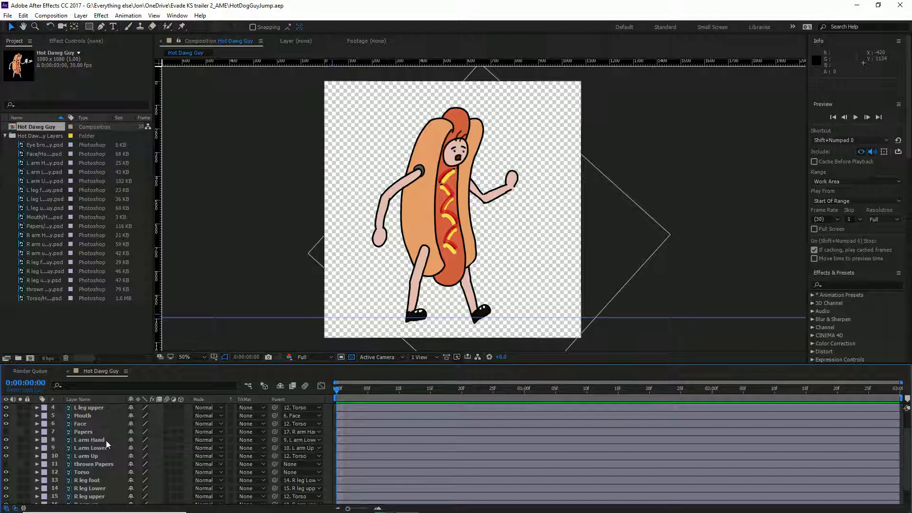
{"action": "scroll", "coordinate": [105, 440], "scroll_direction": "down", "scroll_amount": 2}
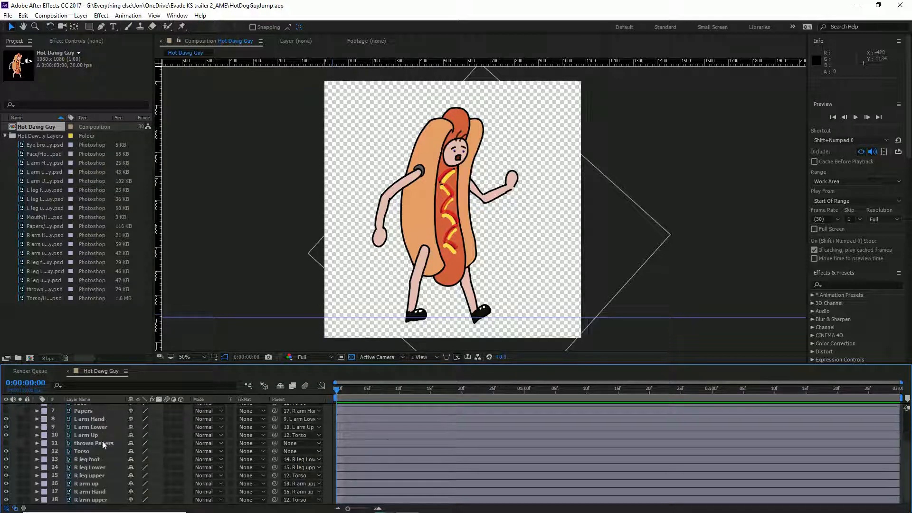
{"action": "left_click", "coordinate": [95, 452]}
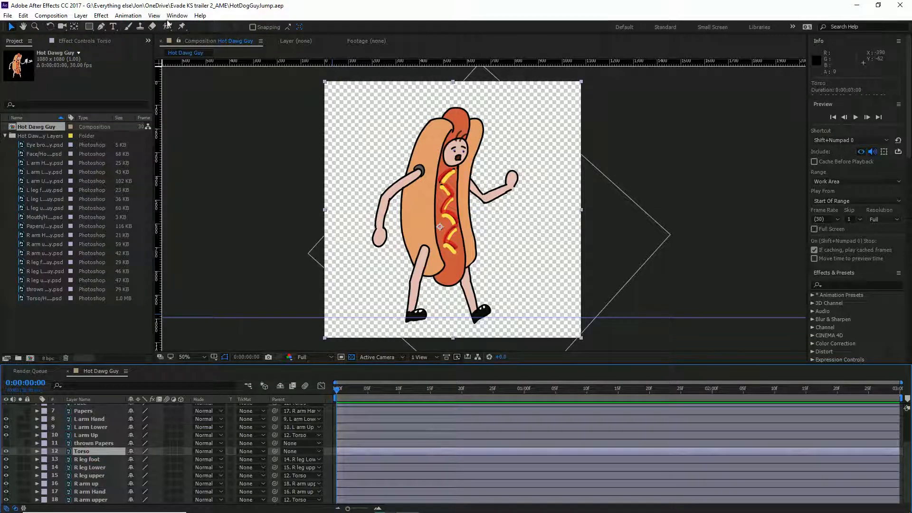
{"action": "left_click", "coordinate": [182, 27]}
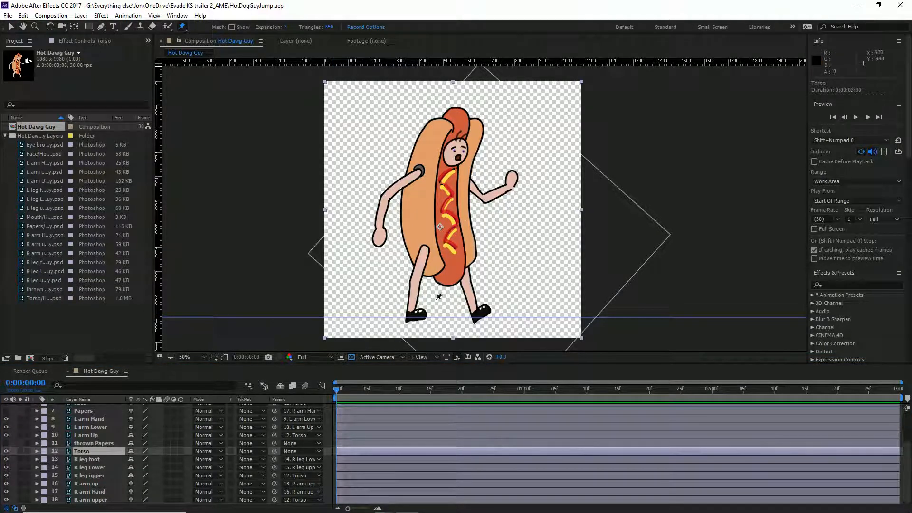
{"action": "left_click", "coordinate": [455, 275]}
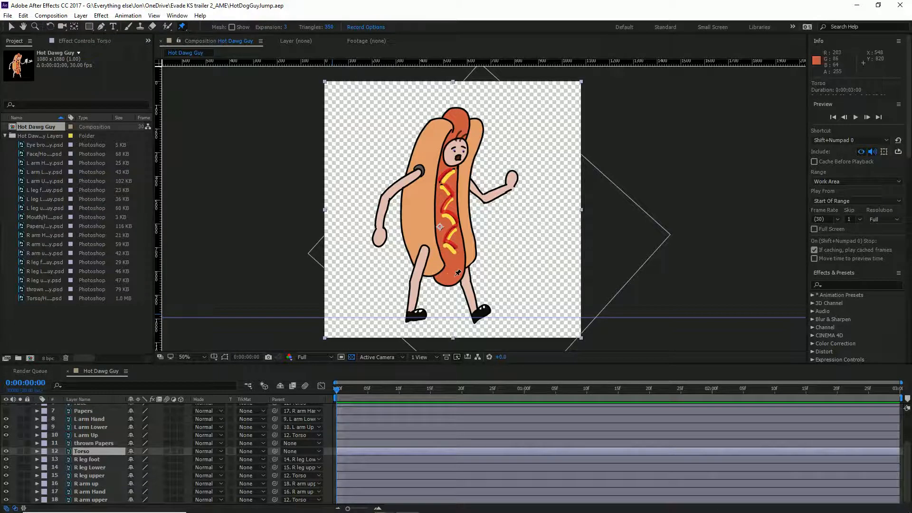
{"action": "left_click", "coordinate": [430, 201]}
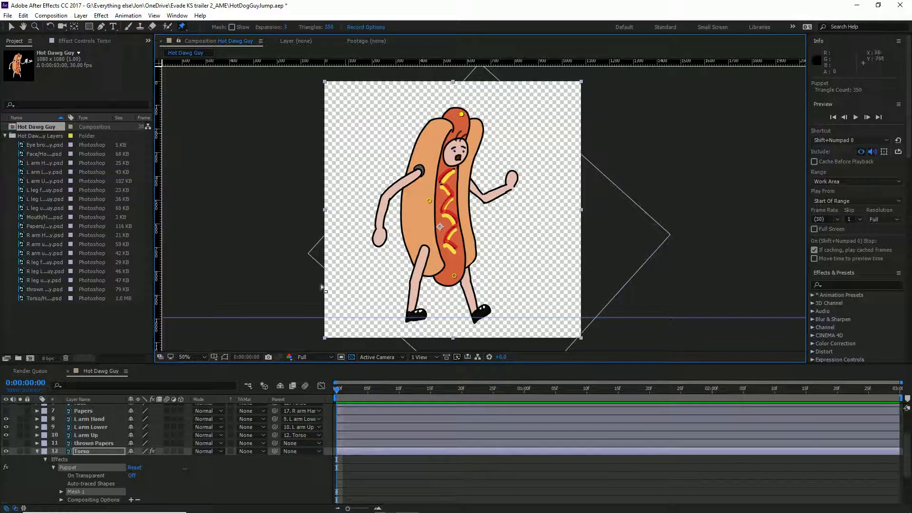
- Reveal the Torso keyframes and at frame 9 bend the body forward, moving the top pin to about 666,160 and the middle pin to 456,504
{"action": "left_click", "coordinate": [105, 451]}
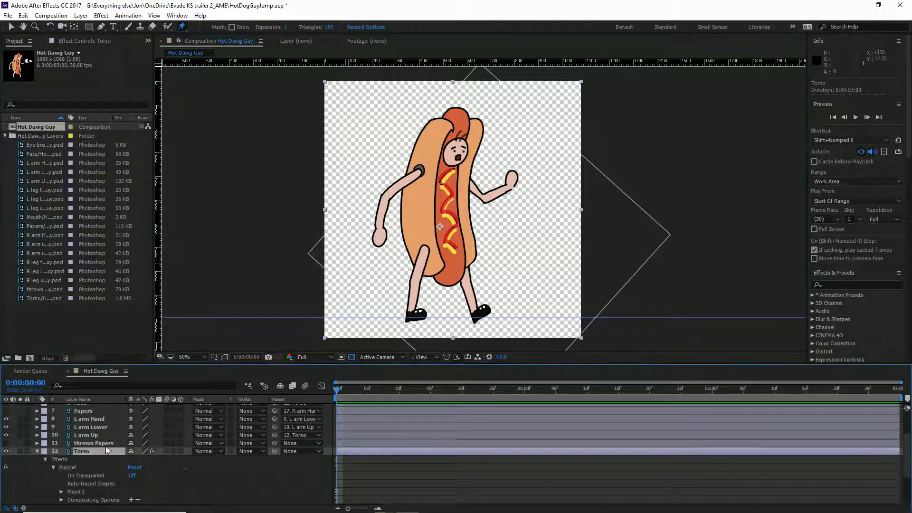
{"action": "key", "text": "u"}
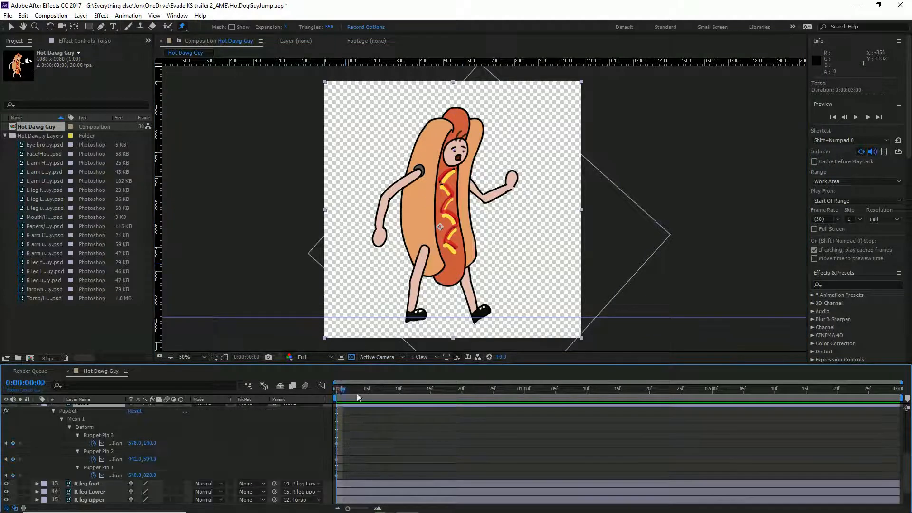
{"action": "left_click_drag", "start_coordinate": [357, 393], "coordinate": [393, 401]}
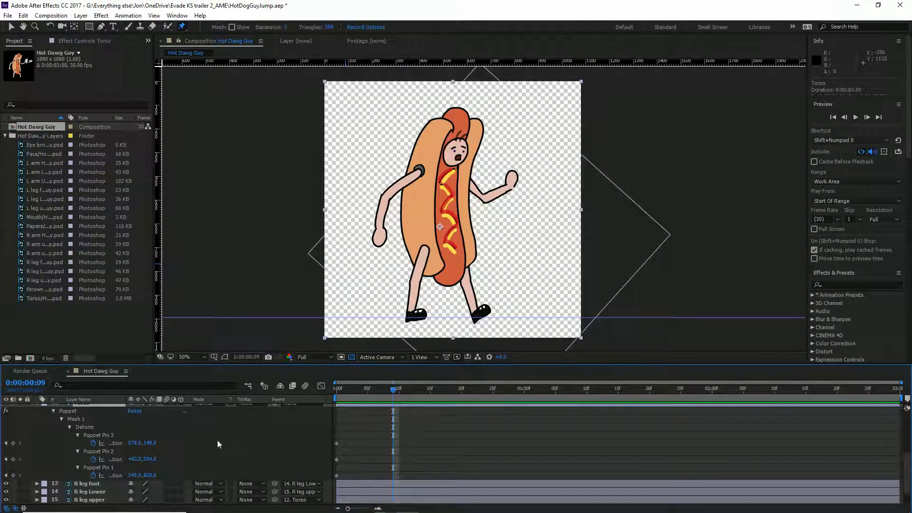
{"action": "left_click", "coordinate": [100, 435]}
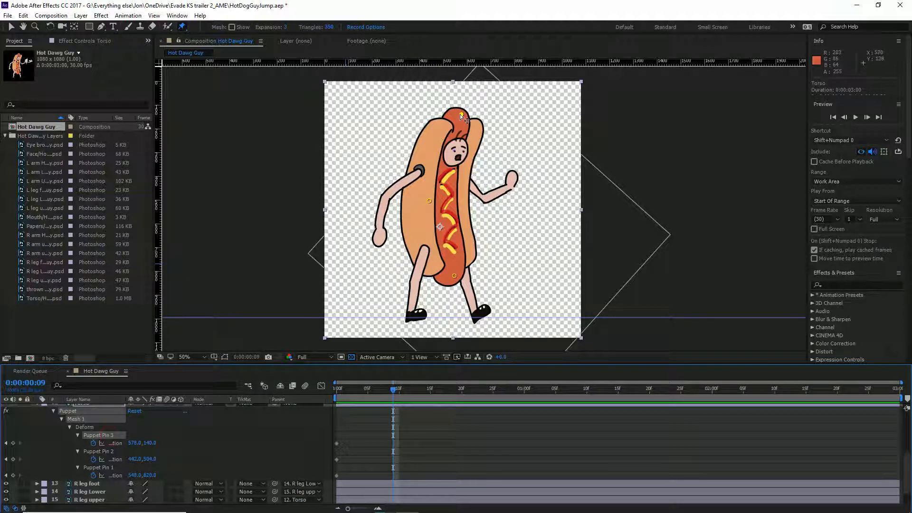
{"action": "left_click_drag", "start_coordinate": [460, 114], "coordinate": [474, 117]}
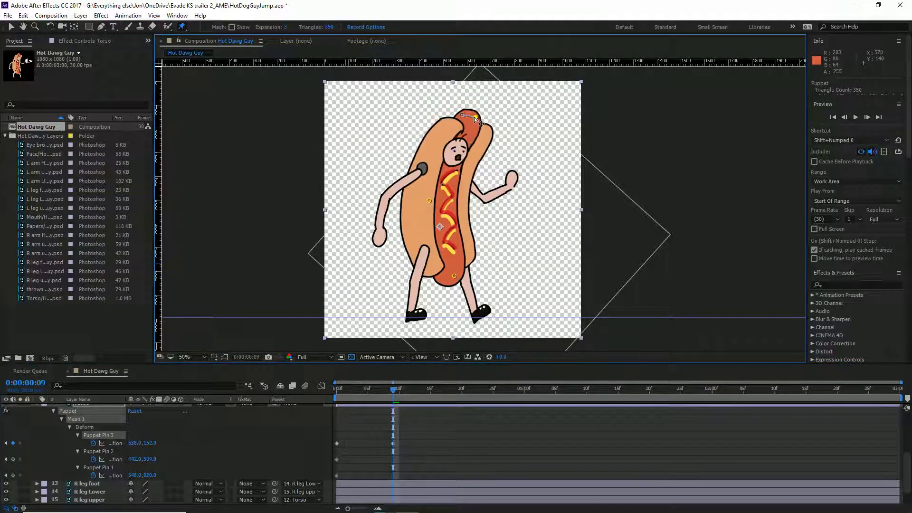
{"action": "left_click_drag", "start_coordinate": [429, 200], "coordinate": [432, 201]}
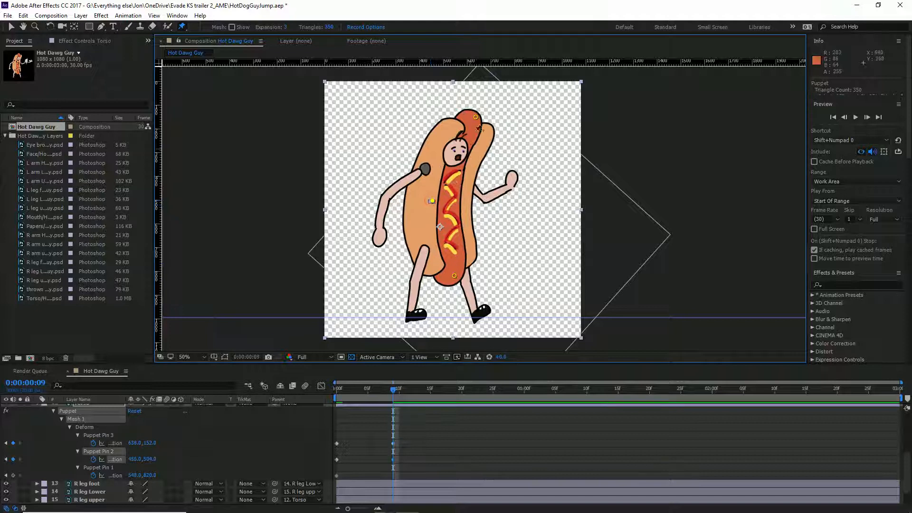
{"action": "left_click_drag", "start_coordinate": [477, 116], "coordinate": [483, 121]}
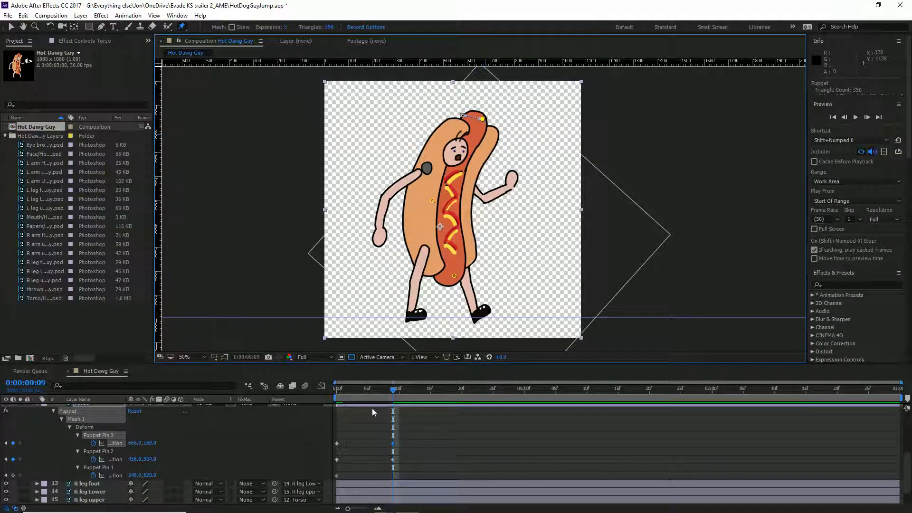
- At frame 18, lean the torso back with the top pin at about 482,94, the middle pin at 486,504 and the lower pin at 532,820
{"action": "left_click_drag", "start_coordinate": [368, 392], "coordinate": [425, 394]}
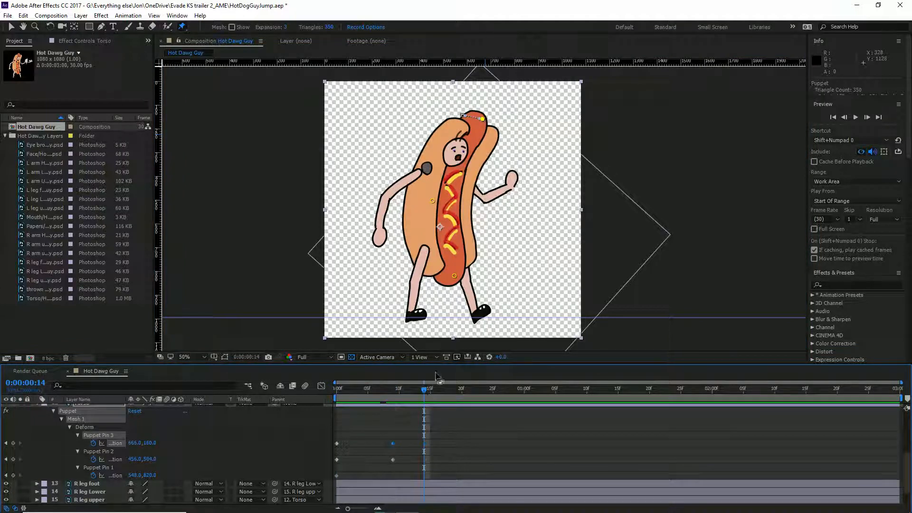
{"action": "left_click_drag", "start_coordinate": [437, 390], "coordinate": [446, 389]}
{"action": "left_click_drag", "start_coordinate": [483, 119], "coordinate": [440, 104]}
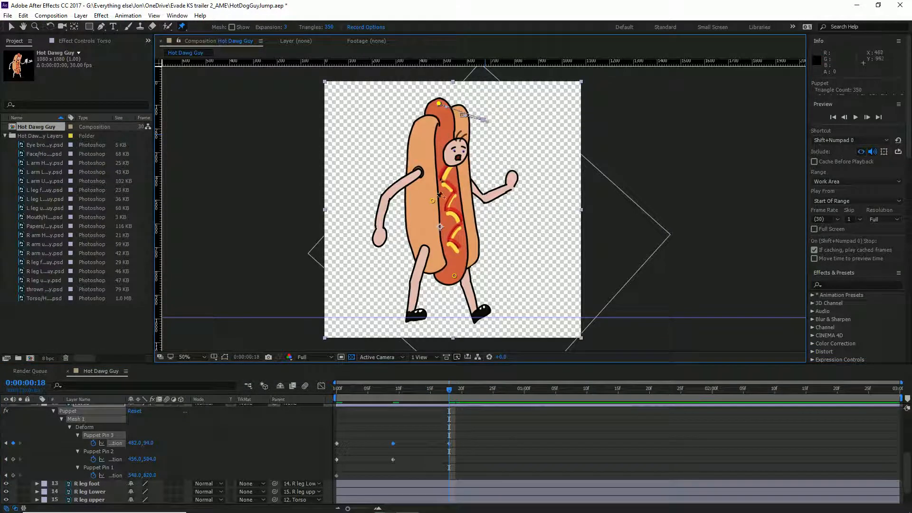
{"action": "left_click_drag", "start_coordinate": [434, 204], "coordinate": [441, 201]}
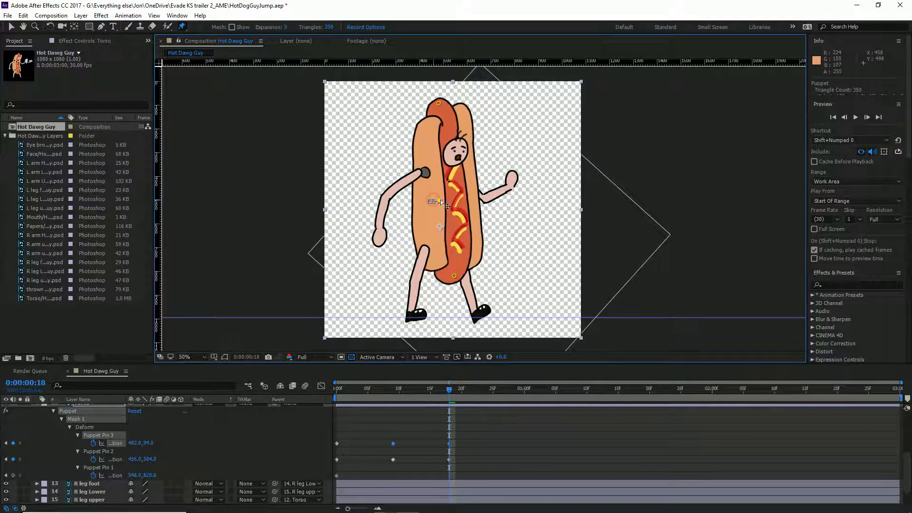
{"action": "left_click_drag", "start_coordinate": [453, 274], "coordinate": [449, 275]}
- At 0:00:01:06, keyframe the top pin at about 502,96 and the middle pin at about 472,504
{"action": "left_click_drag", "start_coordinate": [425, 389], "coordinate": [562, 397]}
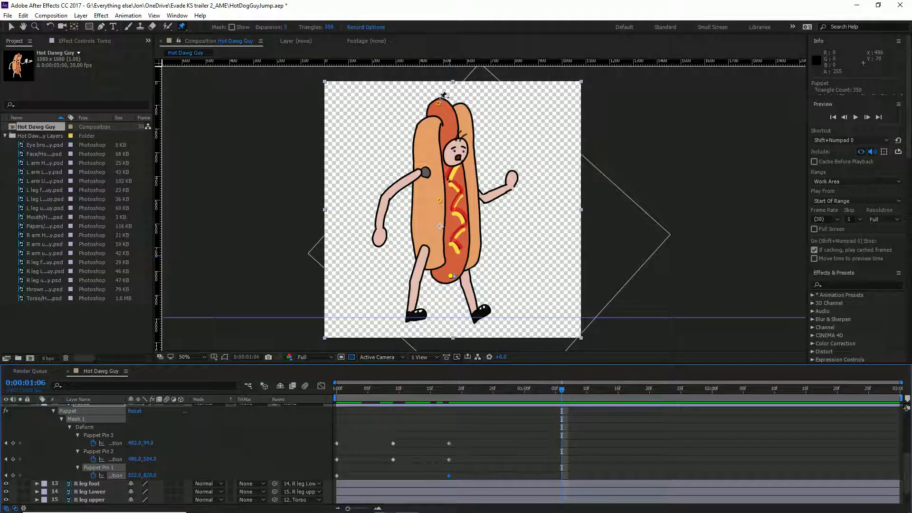
{"action": "left_click_drag", "start_coordinate": [438, 104], "coordinate": [443, 104]}
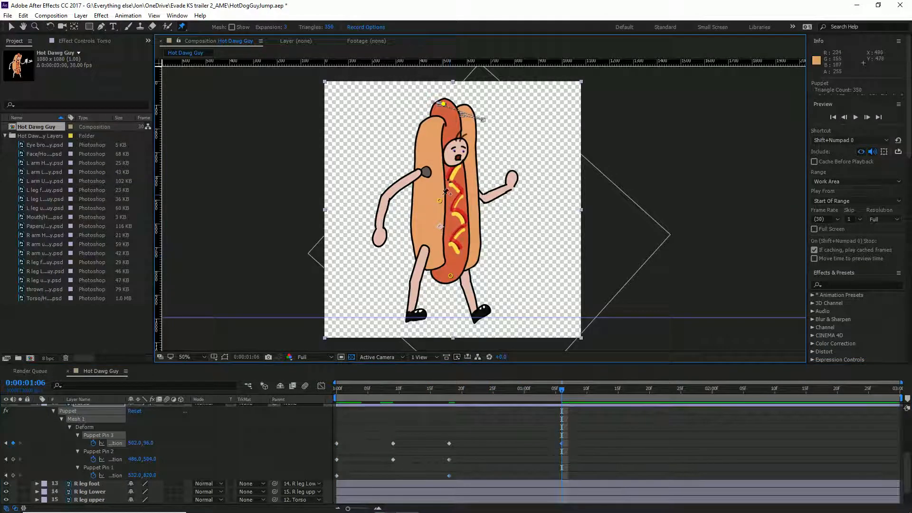
{"action": "left_click_drag", "start_coordinate": [440, 201], "coordinate": [436, 201]}
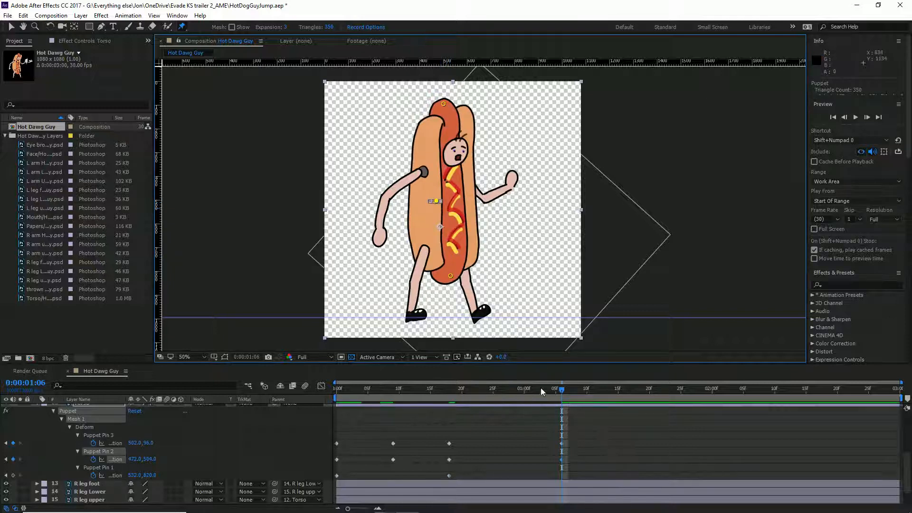
- Ten frames further on, at 0:00:01:16, keyframe the top pin at about 540,102 and the lower pin at about 546,818
{"action": "key", "text": "shift+Page_Down"}
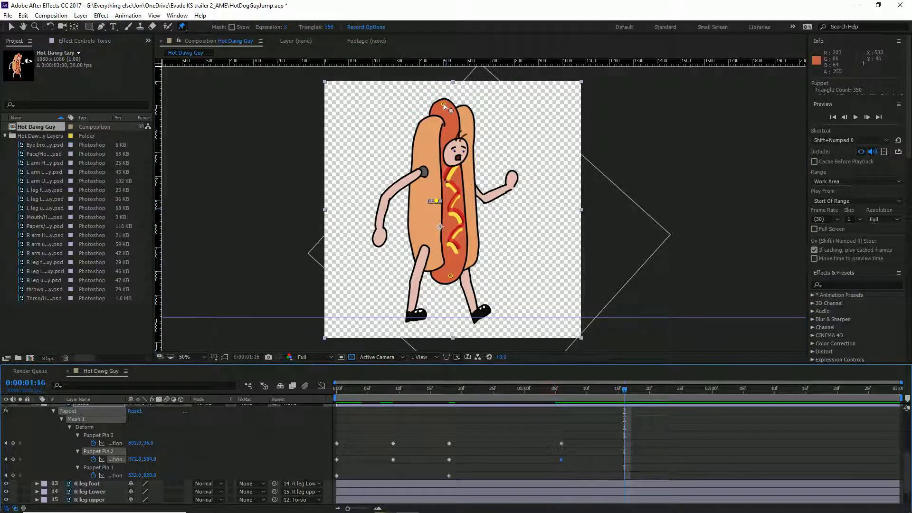
{"action": "left_click_drag", "start_coordinate": [444, 104], "coordinate": [452, 106]}
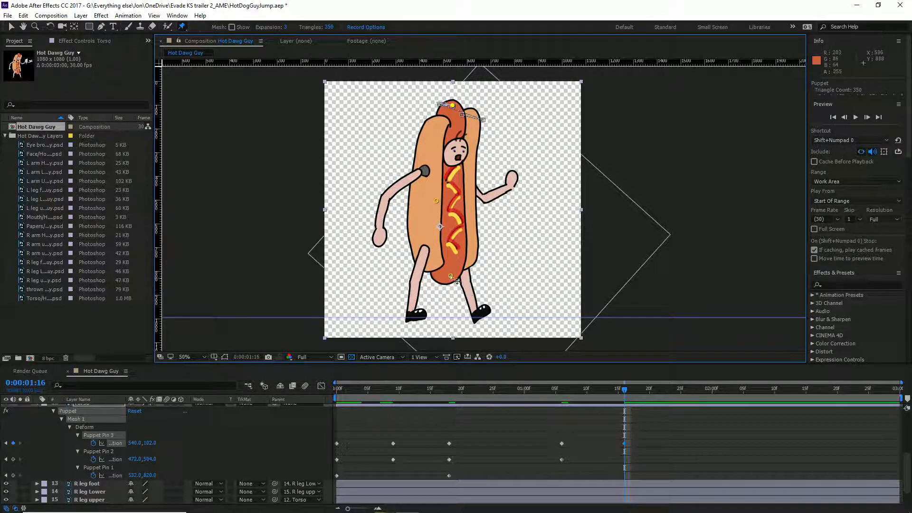
{"action": "left_click_drag", "start_coordinate": [453, 279], "coordinate": [456, 278]}
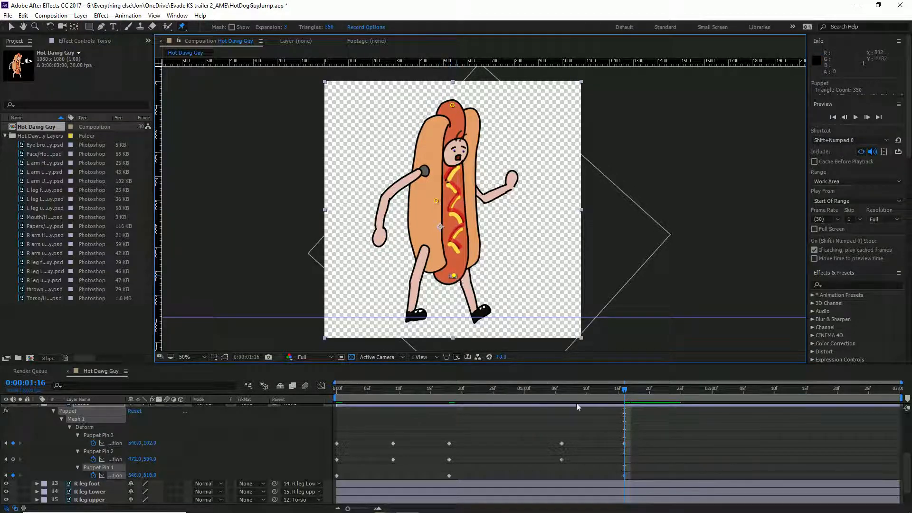
- Preview the motion, and at 0:00:01:22 keyframe the top pin at about 526,102, the middle pin at 488,504 and the lower pin at 558,812
{"action": "left_click", "coordinate": [544, 388]}
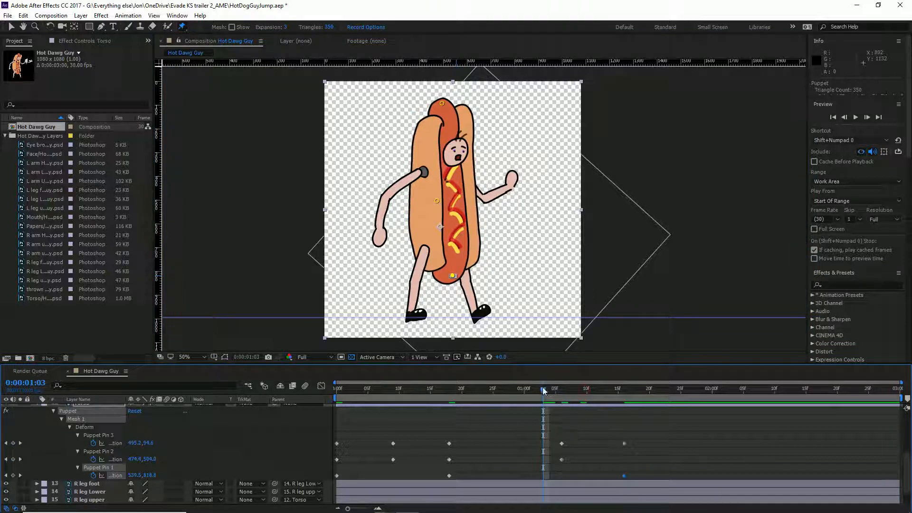
{"action": "key", "text": "space"}
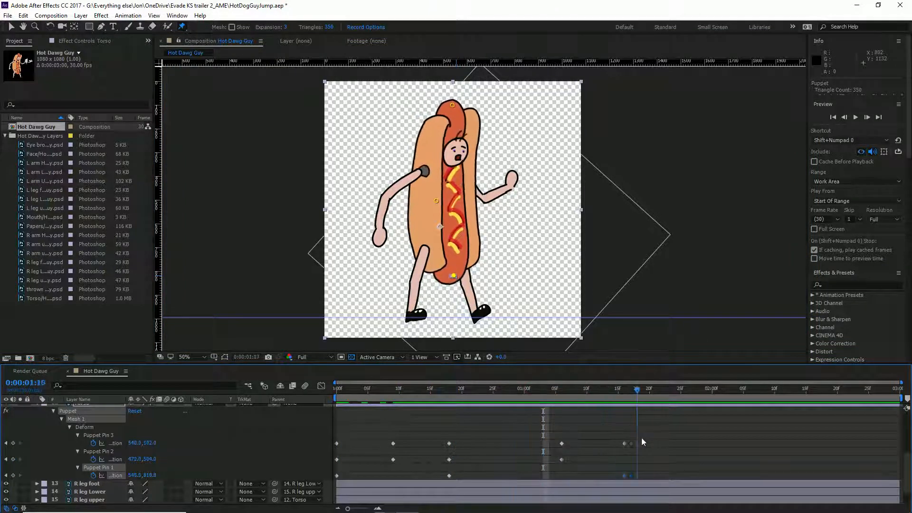
{"action": "key", "text": "space"}
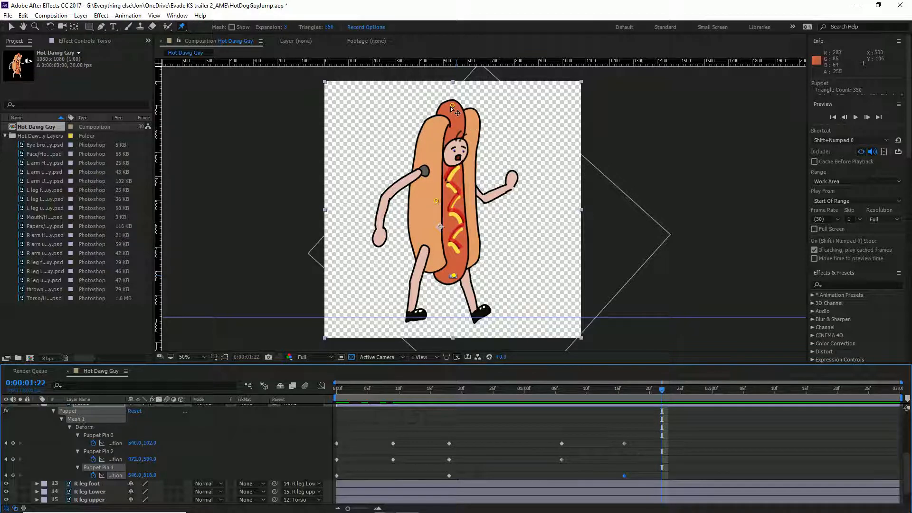
{"action": "left_click_drag", "start_coordinate": [450, 106], "coordinate": [447, 106]}
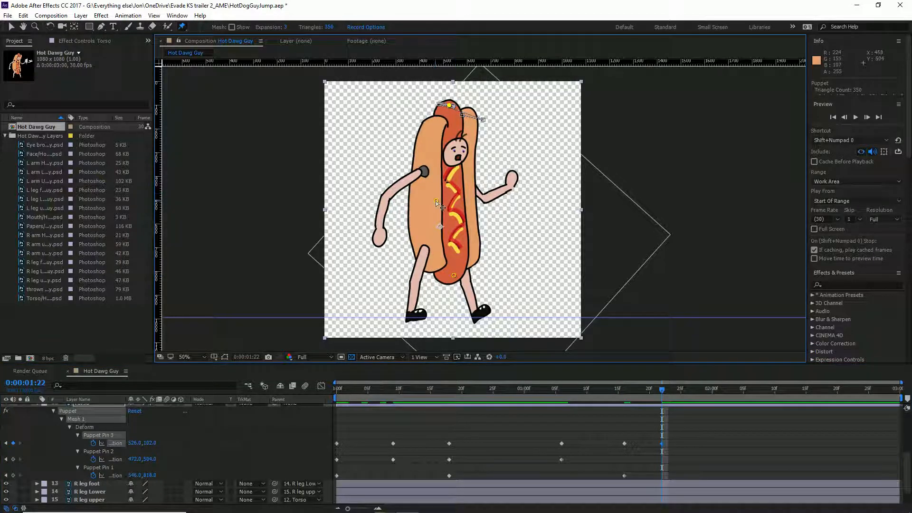
{"action": "left_click_drag", "start_coordinate": [437, 201], "coordinate": [442, 203]}
{"action": "left_click_drag", "start_coordinate": [454, 276], "coordinate": [456, 274]}
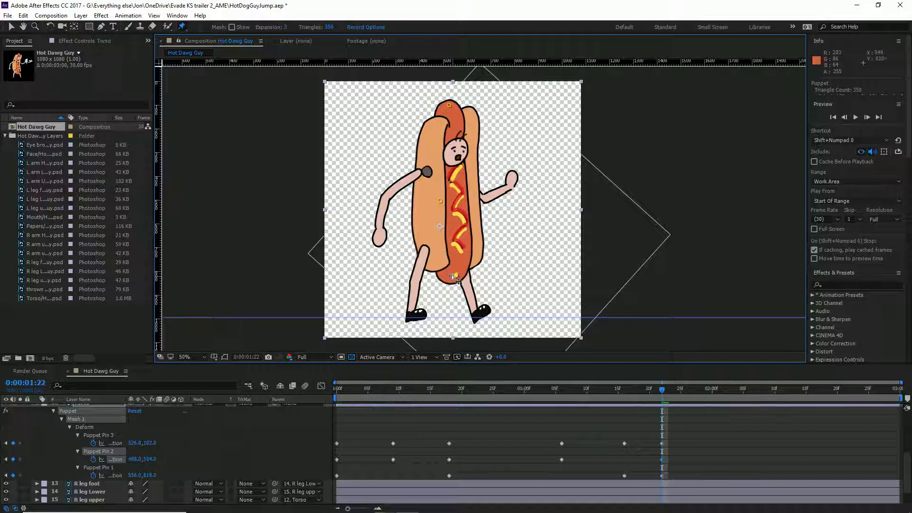
- Copy the three pins' starting keyframes and paste them at 0:00:02:04 to return the torso to its initial pose
{"action": "left_click_drag", "start_coordinate": [358, 432], "coordinate": [337, 487]}
{"action": "key", "text": "ctrl+c"}
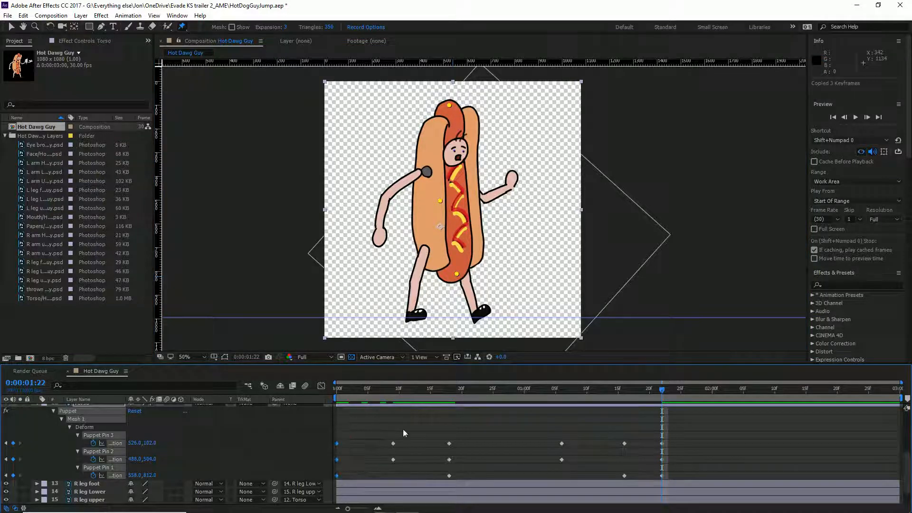
{"action": "left_click_drag", "start_coordinate": [726, 389], "coordinate": [736, 389]}
{"action": "key", "text": "ctrl+v"}
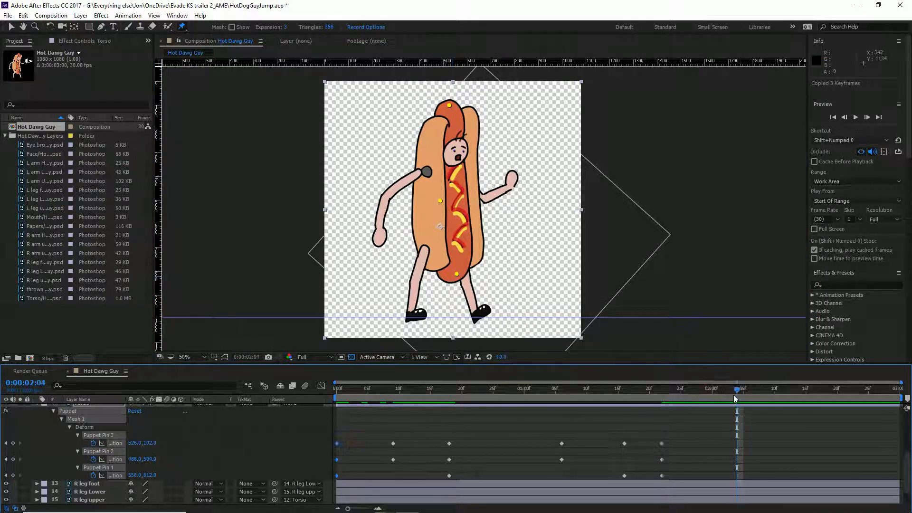
- Retime the intermediate pin keyframes to about frames 11 and 15, 1:02 and 1:12, and play the animation from the start
{"action": "left_click_drag", "start_coordinate": [520, 417], "coordinate": [599, 475]}
{"action": "left_click_drag", "start_coordinate": [474, 427], "coordinate": [430, 476]}
{"action": "left_click_drag", "start_coordinate": [383, 429], "coordinate": [404, 459]}
{"action": "left_click_drag", "start_coordinate": [376, 390], "coordinate": [268, 370]}
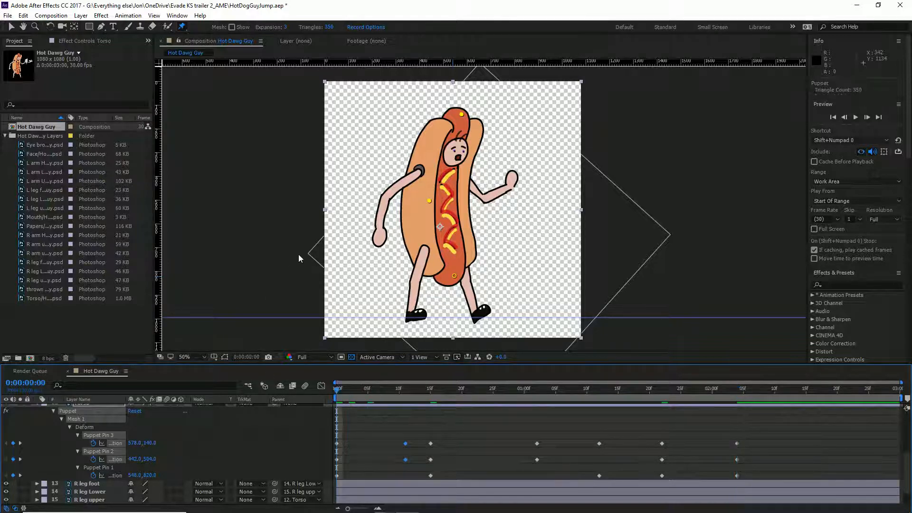
{"action": "key", "text": "space"}
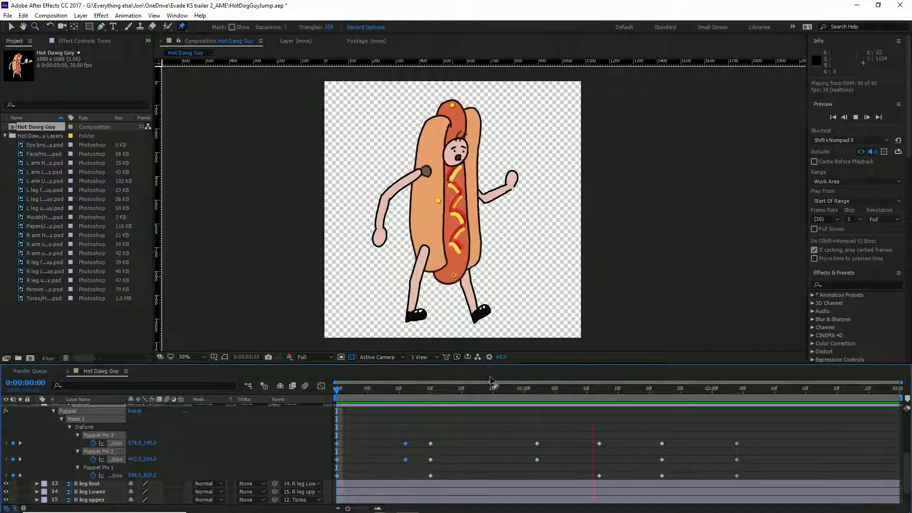
{"action": "key", "text": "space"}
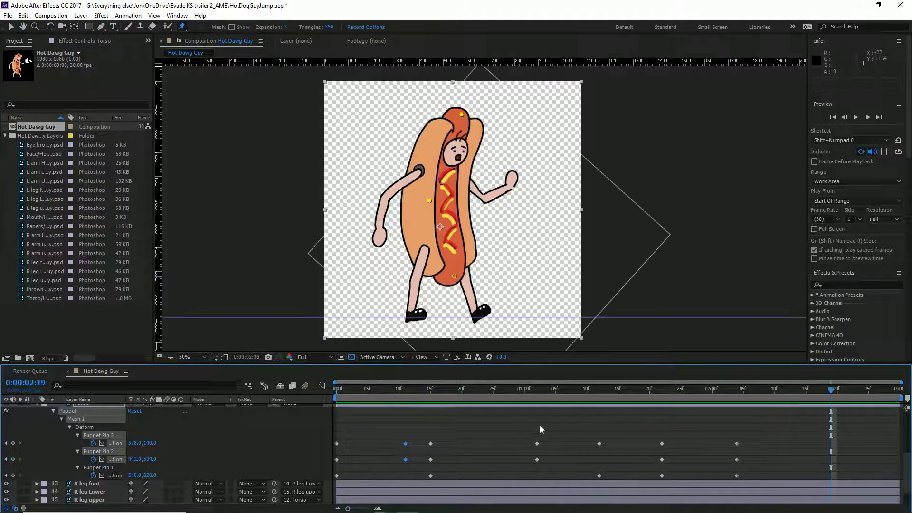
- Stretch the pin keyframes from 1:02 onward proportionally so the last set falls at about 2:26, and play back the animation
{"action": "left_click_drag", "start_coordinate": [520, 418], "coordinate": [753, 483]}
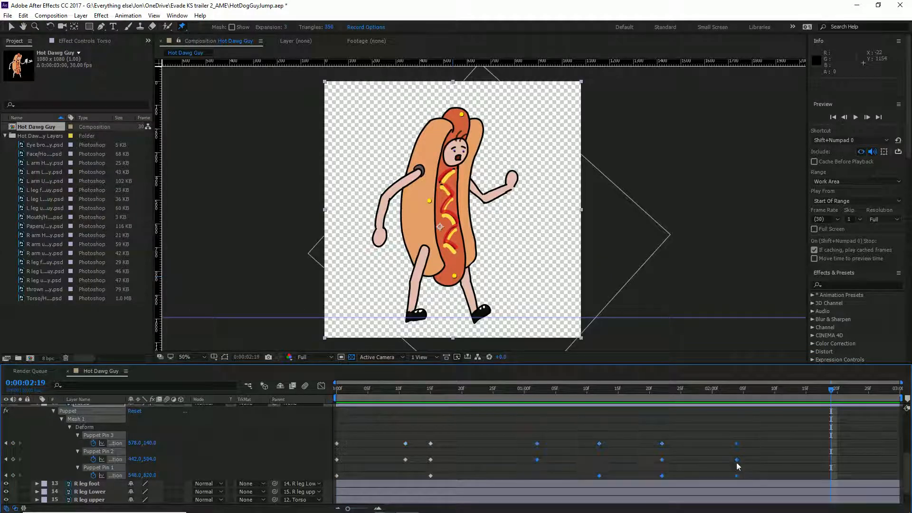
{"action": "left_click_drag", "start_coordinate": [737, 444], "coordinate": [879, 447]}
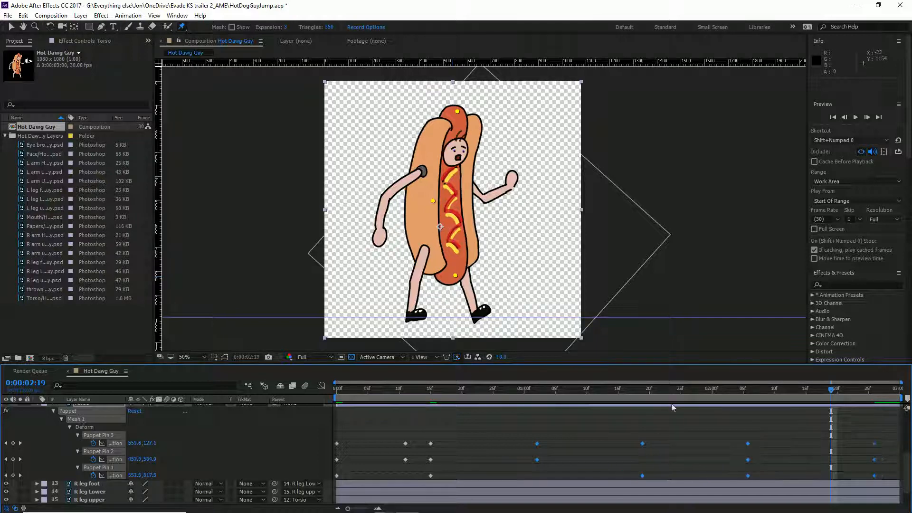
{"action": "key", "text": "space"}
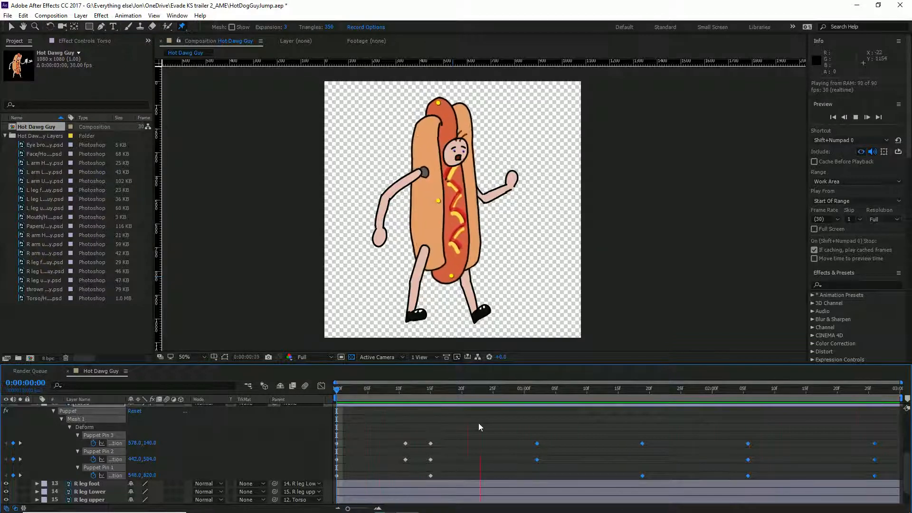
- Move the torso pin keyframes at frames 11 and 15 to frames 4 and 8, and play the animation from the start
{"action": "key", "text": "space"}
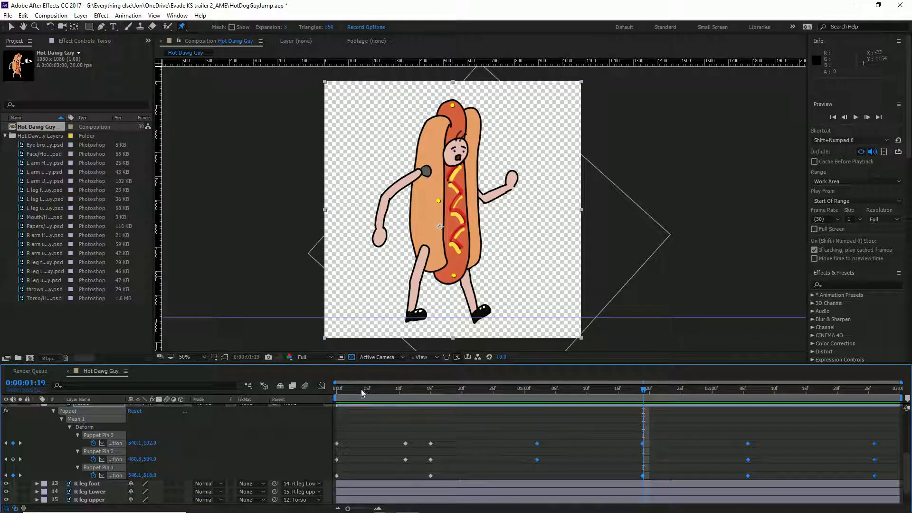
{"action": "left_click_drag", "start_coordinate": [390, 429], "coordinate": [387, 476]}
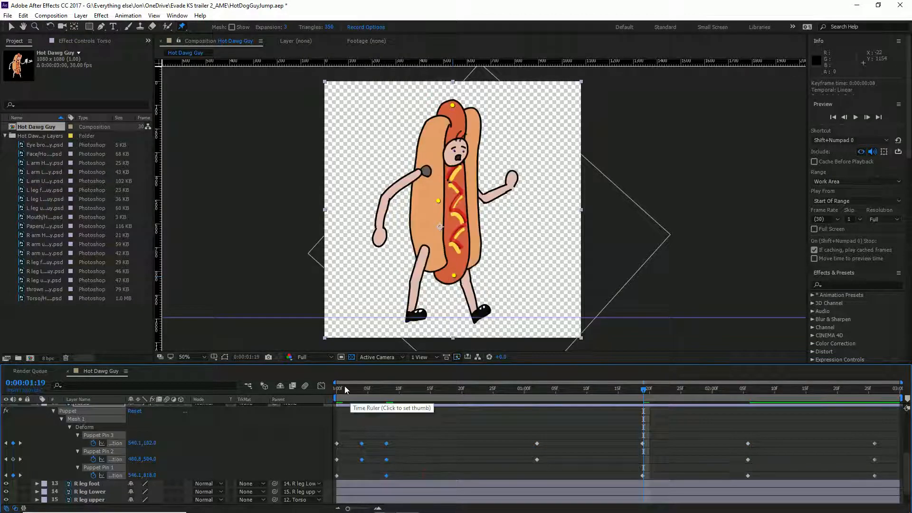
{"action": "left_click_drag", "start_coordinate": [344, 386], "coordinate": [301, 389]}
{"action": "key", "text": "space"}
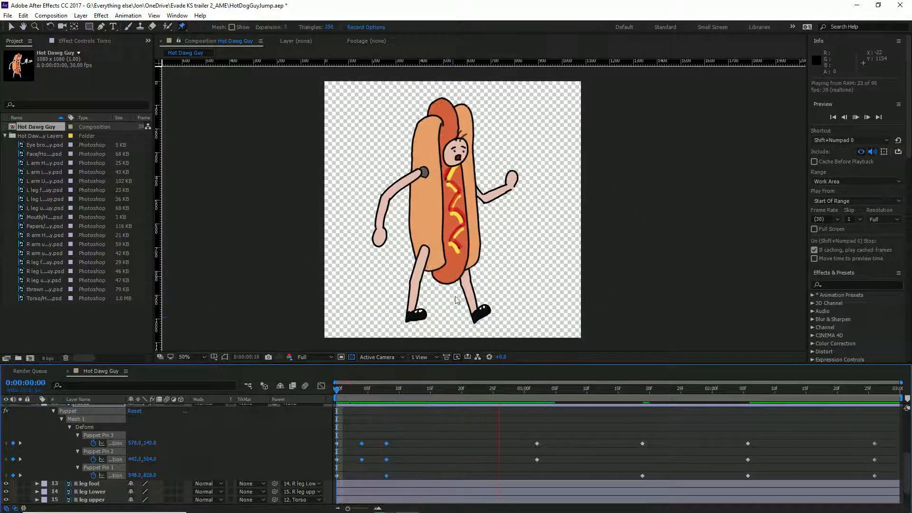
{"action": "key", "text": "space"}
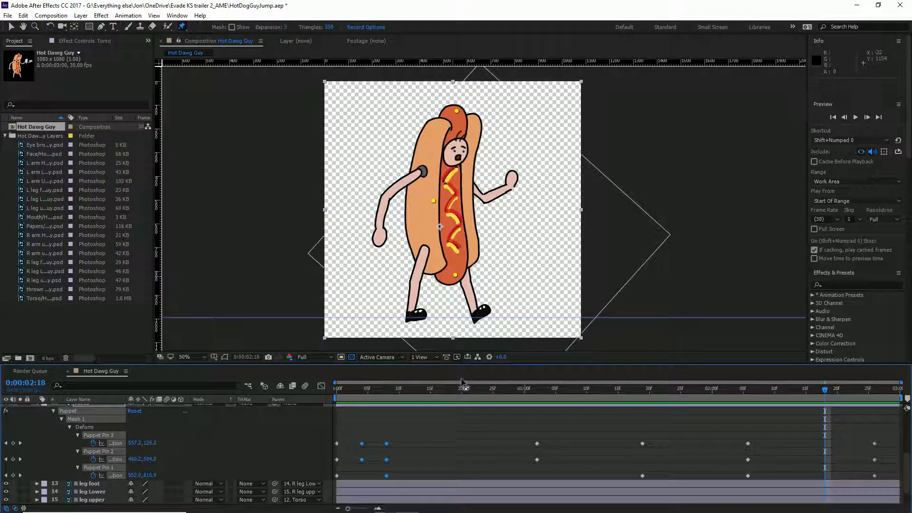
{"action": "left_click", "coordinate": [368, 388]}
{"action": "left_click_drag", "start_coordinate": [373, 387], "coordinate": [317, 414]}
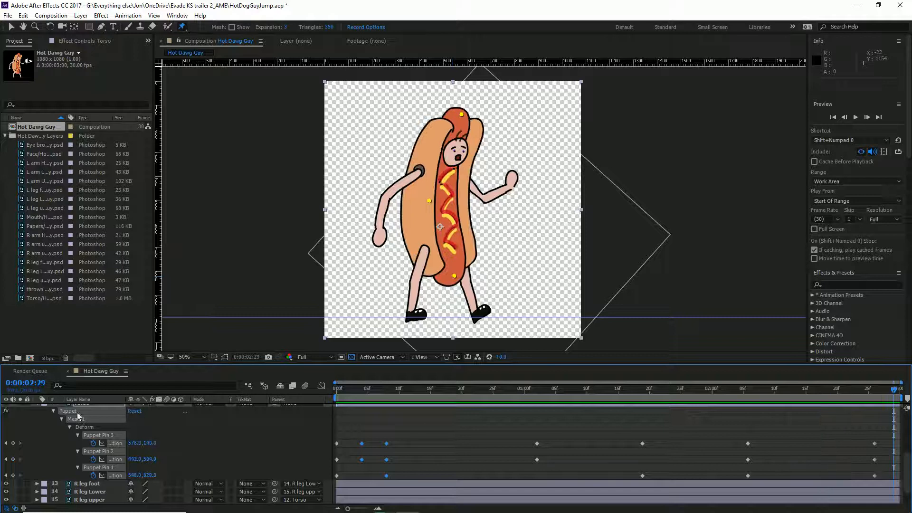
- Collapse the Torso layer's properties and add a starting Position keyframe to the Face layer at 0:00:00:00
{"action": "scroll", "coordinate": [76, 433], "scroll_direction": "up", "scroll_amount": 3}
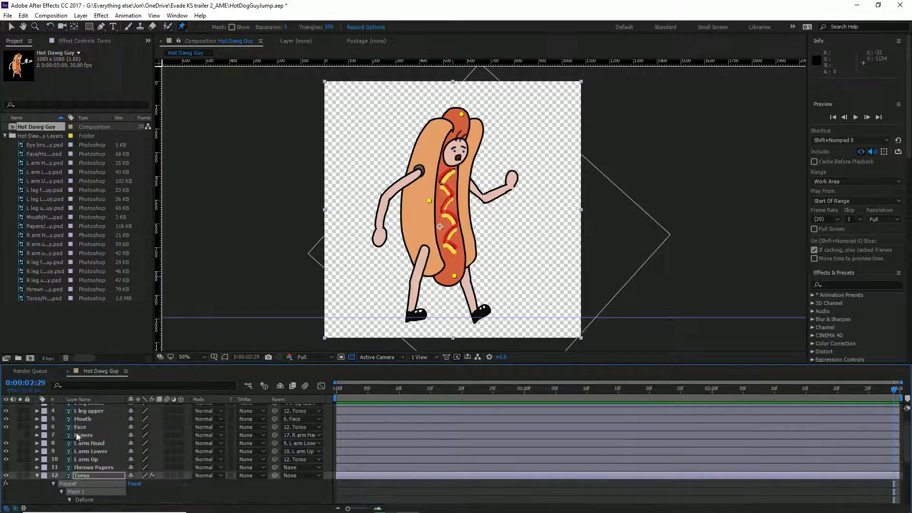
{"action": "left_click", "coordinate": [38, 476]}
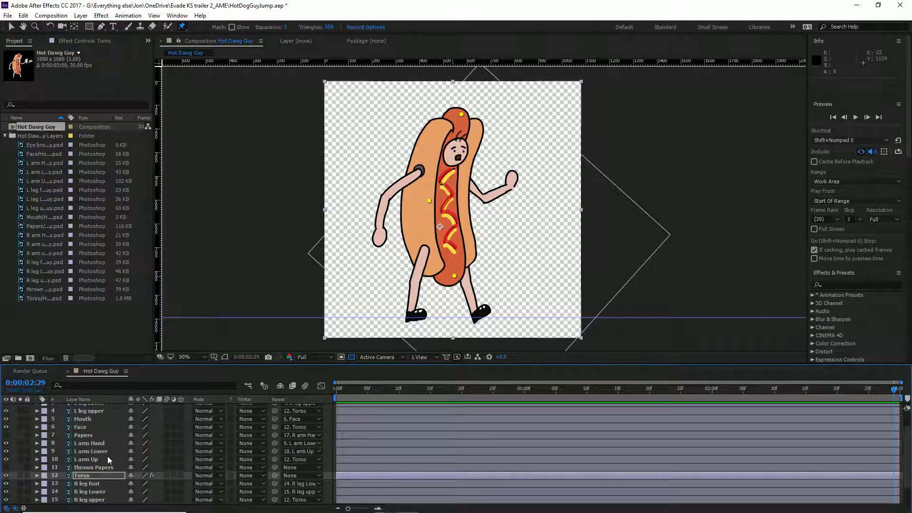
{"action": "left_click", "coordinate": [99, 475]}
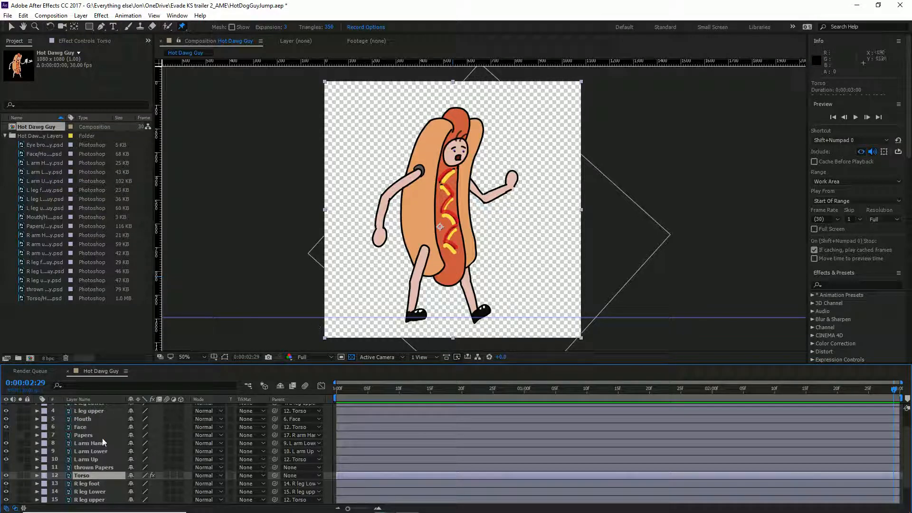
{"action": "scroll", "coordinate": [92, 439], "scroll_direction": "up", "scroll_amount": 2}
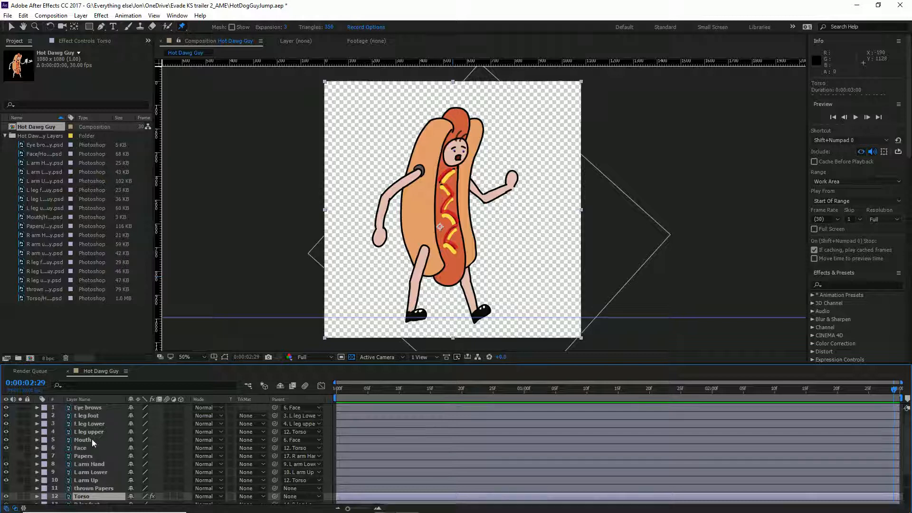
{"action": "left_click", "coordinate": [82, 447]}
{"action": "key", "text": "p"}
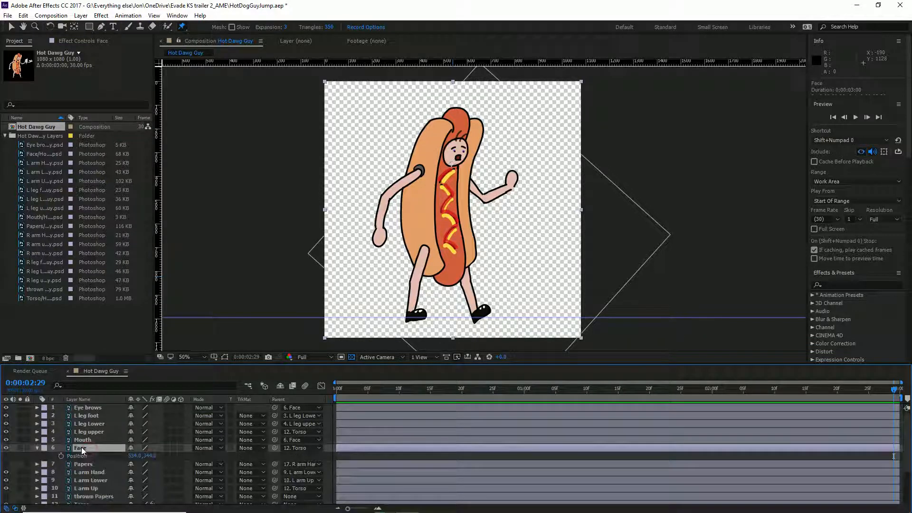
{"action": "key", "text": "Home"}
{"action": "left_click", "coordinate": [60, 456]}
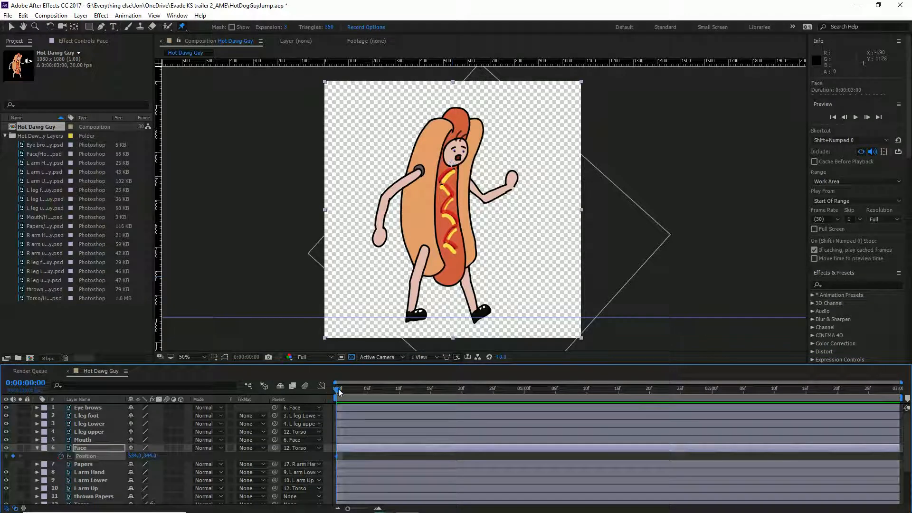
- Move the Face along with the torso, keyframing its position at about 576,356 on frame 4 and 514,316 on frame 12
{"action": "left_click_drag", "start_coordinate": [341, 386], "coordinate": [358, 388]}
{"action": "mouse_move", "coordinate": [362, 391]}
{"action": "left_mouse_down"}
{"action": "mouse_move", "coordinate": [373, 392]}
{"action": "mouse_move", "coordinate": [355, 393]}
{"action": "left_mouse_up"}
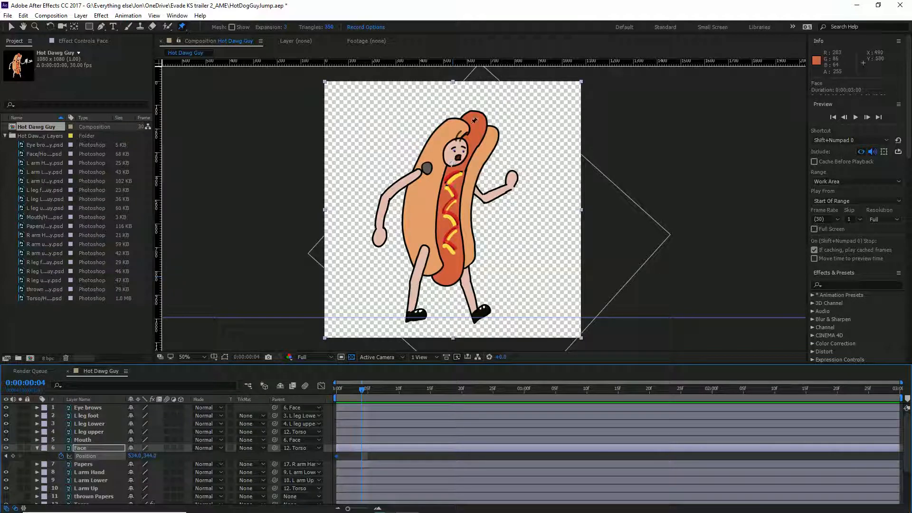
{"action": "key", "text": "v"}
{"action": "left_click_drag", "start_coordinate": [463, 152], "coordinate": [474, 155]}
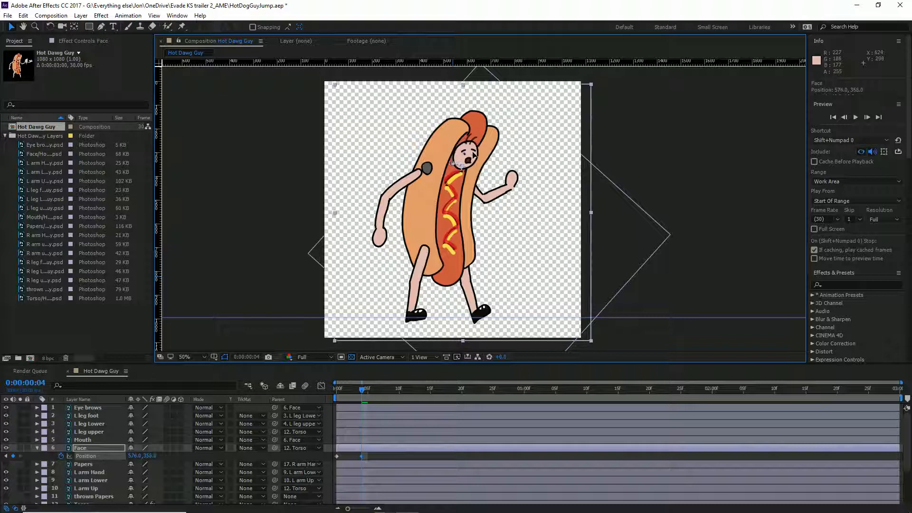
{"action": "left_click_drag", "start_coordinate": [368, 391], "coordinate": [412, 396]}
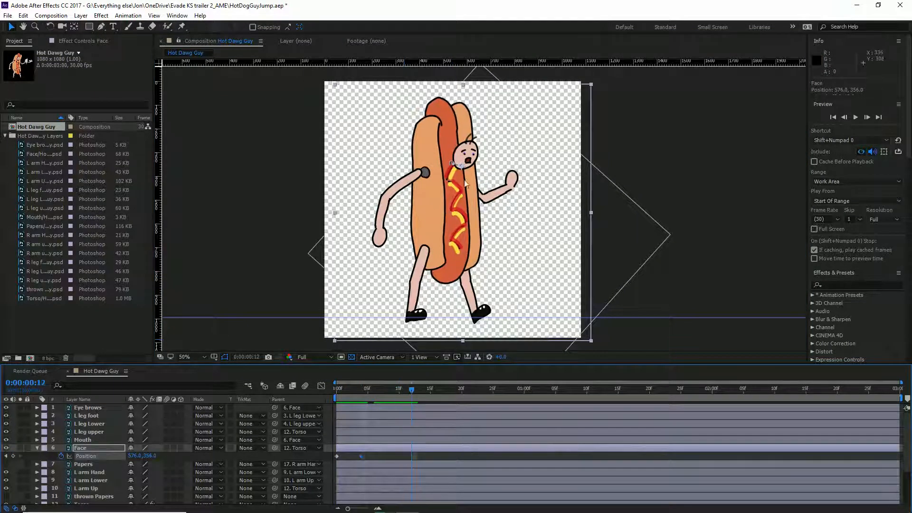
{"action": "left_click_drag", "start_coordinate": [477, 162], "coordinate": [460, 148]}
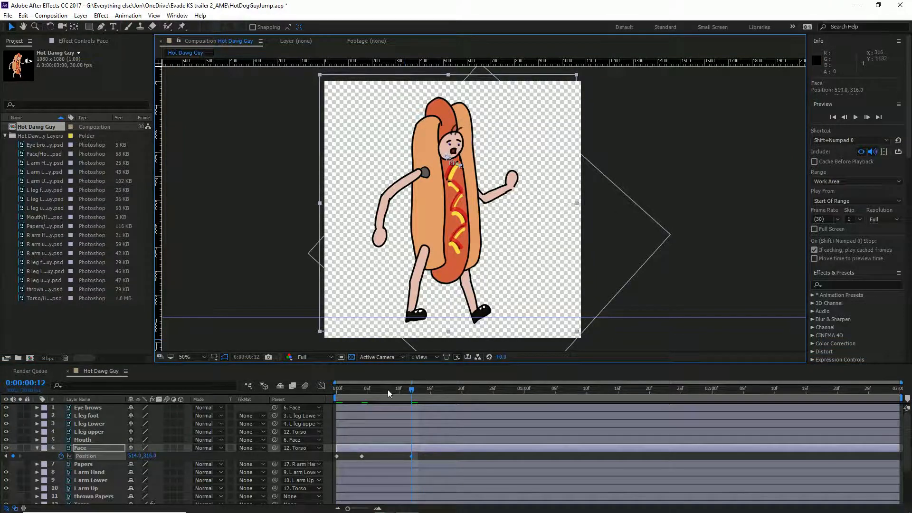
- Reveal the Torso's pin keyframes and shift the Face's third Position keyframe to frame 8 to line up with them
{"action": "left_click_drag", "start_coordinate": [387, 389], "coordinate": [407, 399]}
{"action": "scroll", "coordinate": [131, 475], "scroll_direction": "down", "scroll_amount": 2}
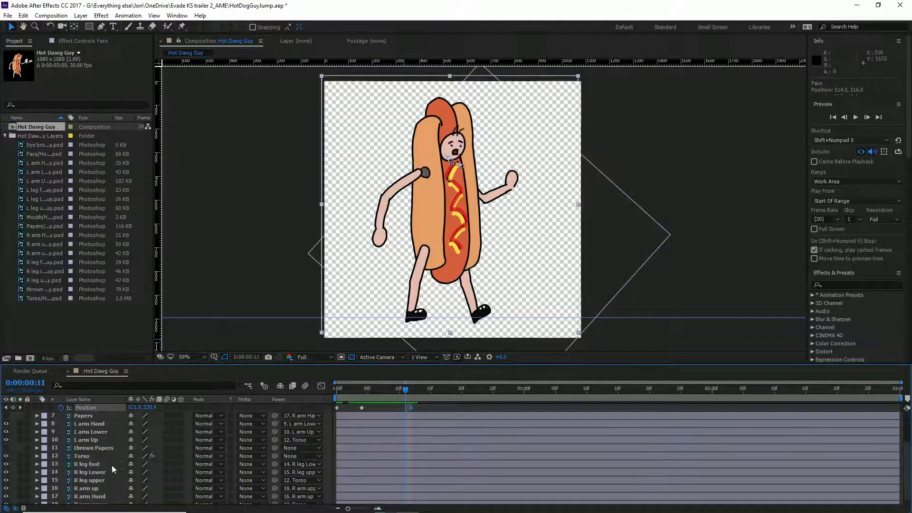
{"action": "left_click", "coordinate": [96, 453]}
{"action": "key", "text": "u"}
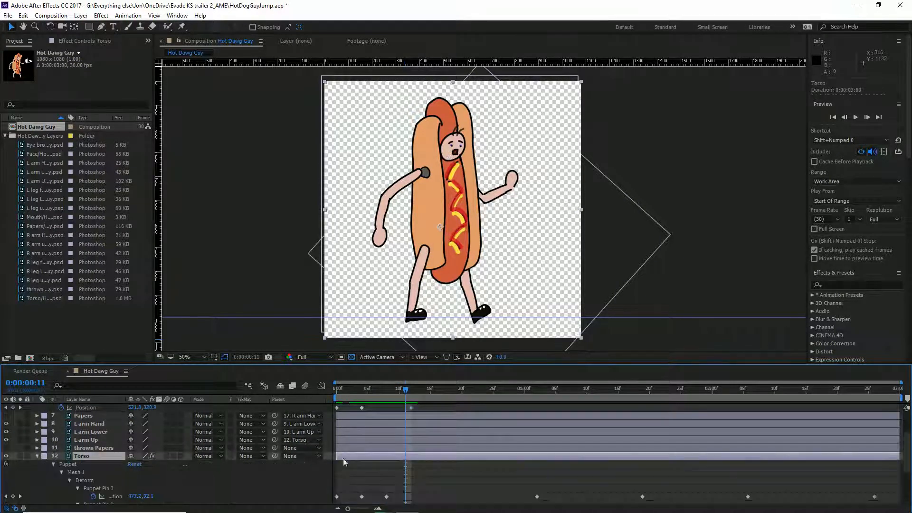
{"action": "scroll", "coordinate": [386, 449], "scroll_direction": "down", "scroll_amount": 1}
{"action": "left_click_drag", "start_coordinate": [368, 390], "coordinate": [386, 398]}
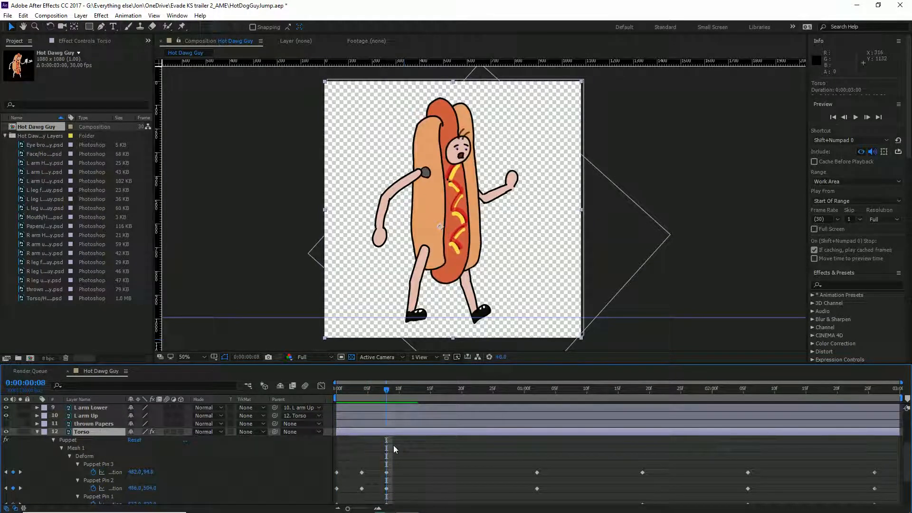
{"action": "scroll", "coordinate": [393, 445], "scroll_direction": "up", "scroll_amount": 3}
{"action": "left_click_drag", "start_coordinate": [412, 456], "coordinate": [385, 454]}
{"action": "scroll", "coordinate": [389, 430], "scroll_direction": "down", "scroll_amount": 3}
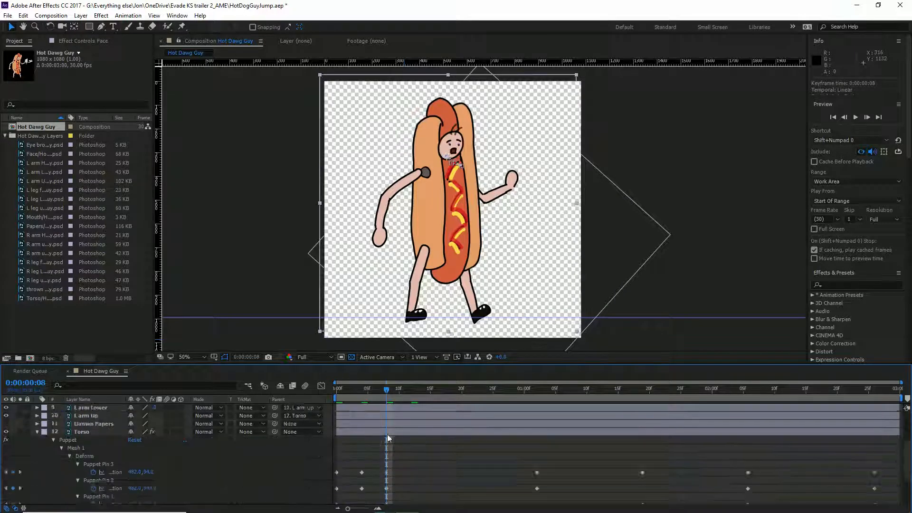
- Keyframe the Face position at about 526,320 at 0:00:01:02, 550,320 at 0:00:01:19 and 548,314 at 0:00:02:06
{"action": "left_click", "coordinate": [449, 389]}
{"action": "left_click", "coordinate": [536, 397]}
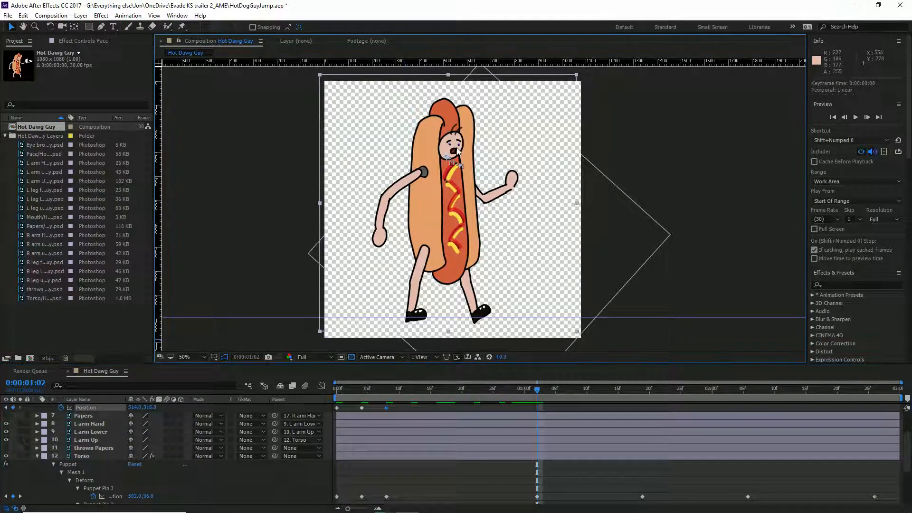
{"action": "left_click_drag", "start_coordinate": [464, 151], "coordinate": [461, 157]}
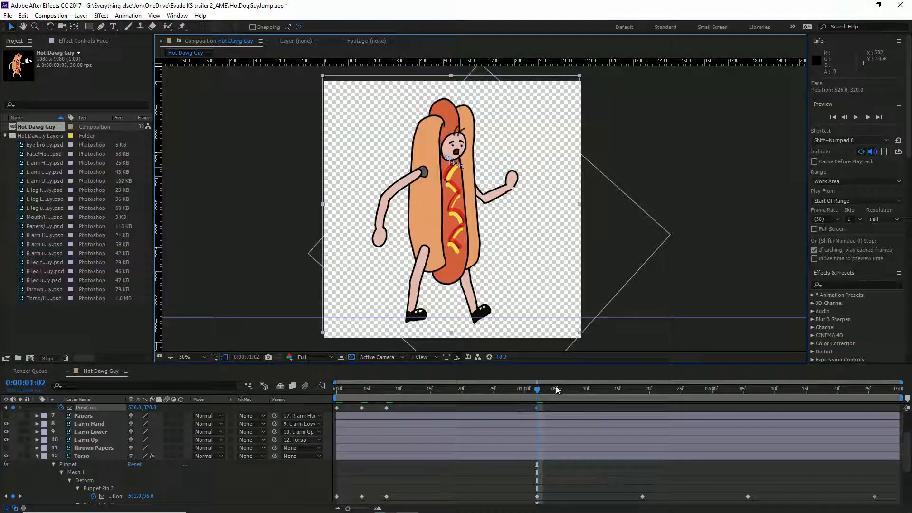
{"action": "left_click_drag", "start_coordinate": [558, 390], "coordinate": [641, 416]}
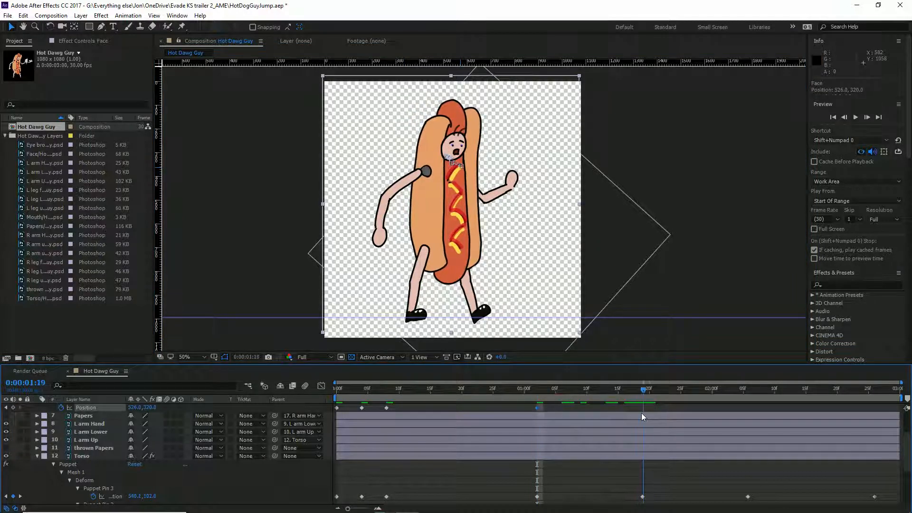
{"action": "left_click_drag", "start_coordinate": [456, 149], "coordinate": [461, 149]}
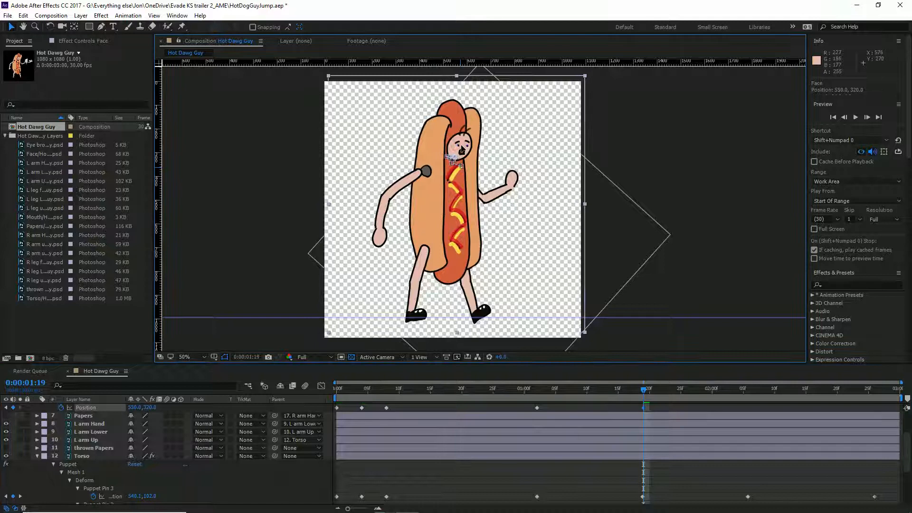
{"action": "left_click_drag", "start_coordinate": [702, 395], "coordinate": [747, 399]}
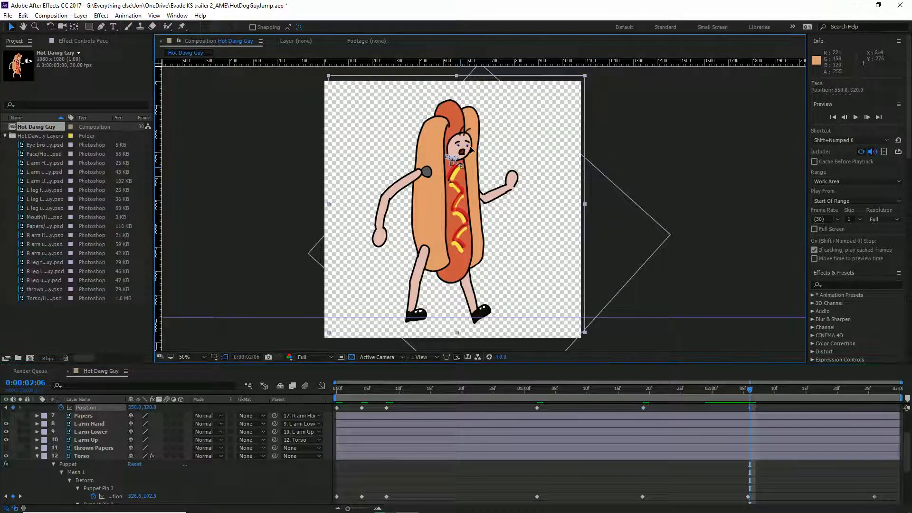
{"action": "left_click_drag", "start_coordinate": [472, 151], "coordinate": [472, 149]}
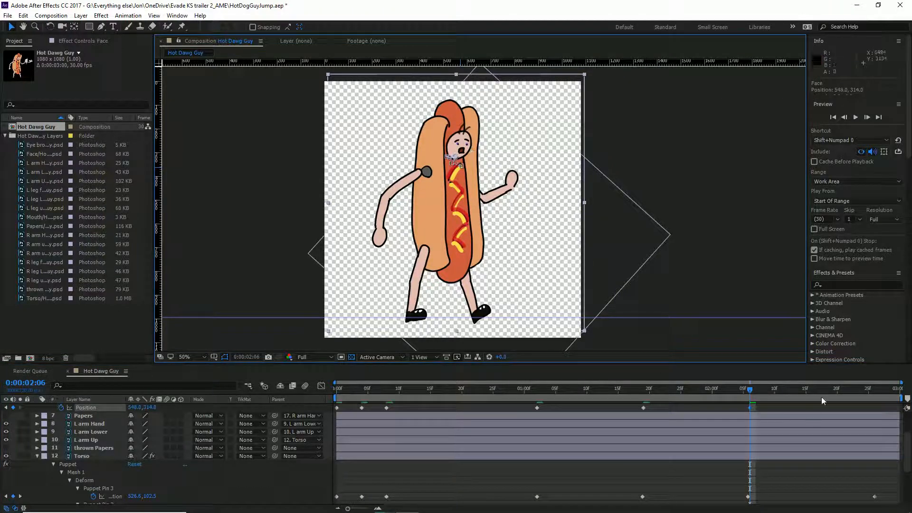
- Copy the Face's first Position keyframe, paste it at 0:00:02:26, and play back the animation
{"action": "left_click_drag", "start_coordinate": [834, 390], "coordinate": [874, 397]}
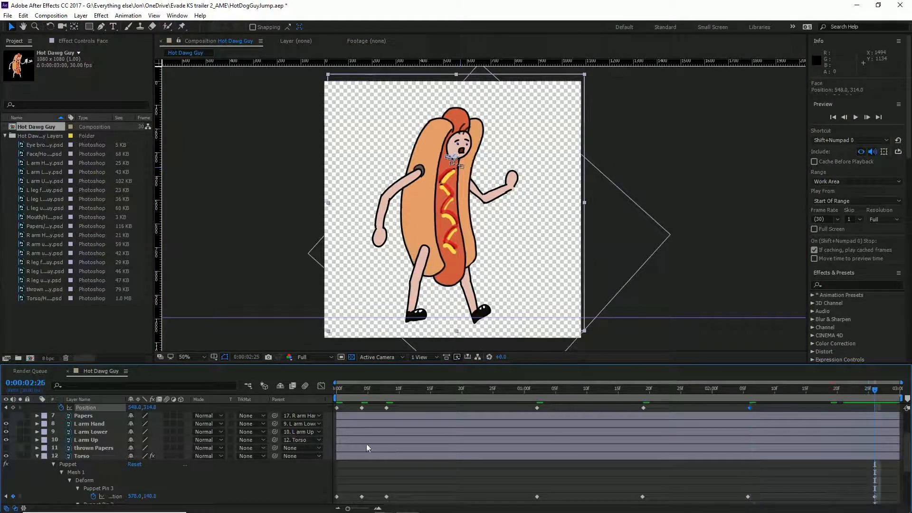
{"action": "left_click", "coordinate": [337, 408]}
{"action": "key", "text": "ctrl+c"}
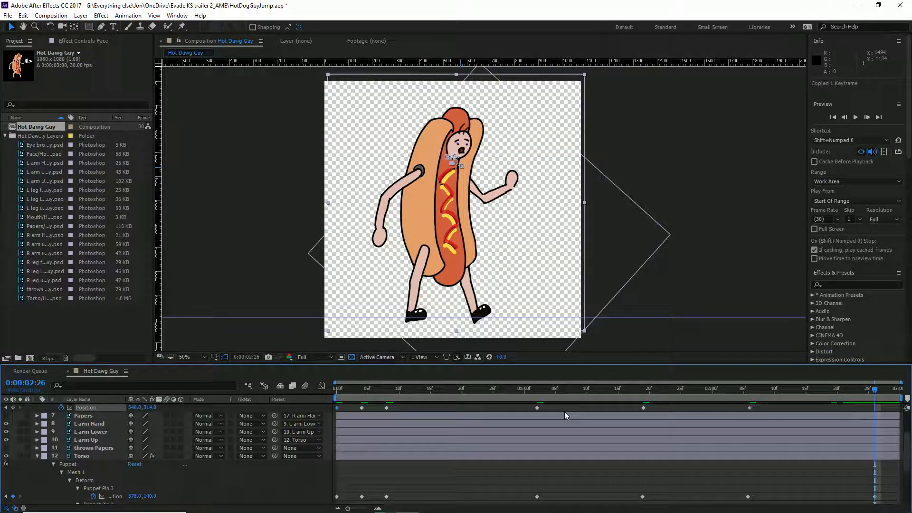
{"action": "key", "text": "ctrl+v"}
{"action": "key", "text": "space"}
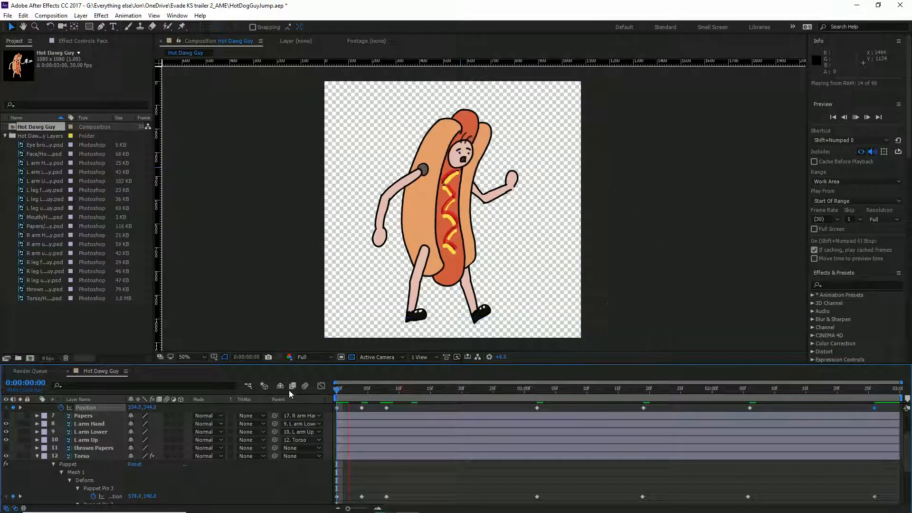
{"action": "key", "text": "space"}
- Scrub the opening frames and adjust the Face's Position keyframe at frame 8 to about 524,310
{"action": "left_click_drag", "start_coordinate": [355, 389], "coordinate": [387, 404]}
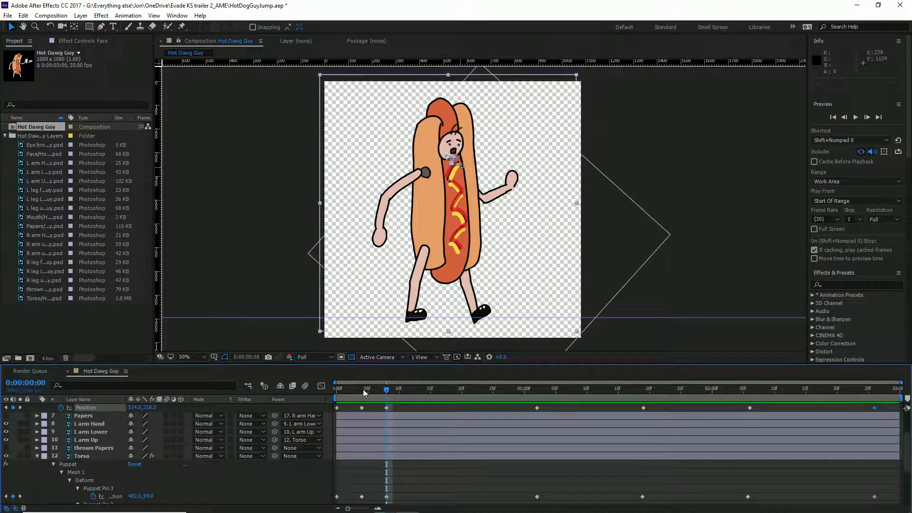
{"action": "left_click_drag", "start_coordinate": [365, 392], "coordinate": [387, 392]}
{"action": "left_click", "coordinate": [456, 145]}
{"action": "key", "text": "Right"}
{"action": "key", "text": "Right"}
{"action": "key", "text": "Right"}
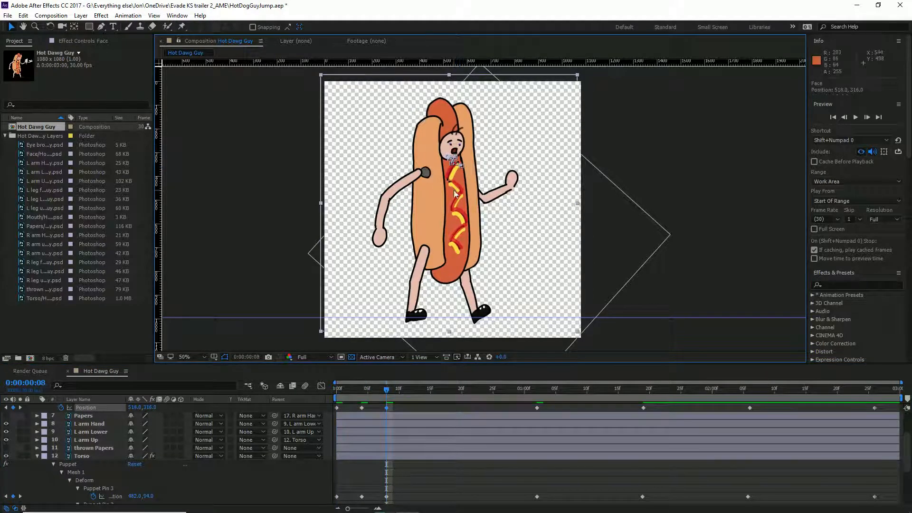
{"action": "key", "text": "Up"}
{"action": "mouse_move", "coordinate": [387, 389]}
{"action": "left_mouse_down"}
{"action": "mouse_move", "coordinate": [340, 391]}
{"action": "mouse_move", "coordinate": [542, 397]}
{"action": "mouse_move", "coordinate": [417, 391]}
{"action": "mouse_move", "coordinate": [328, 372]}
{"action": "mouse_move", "coordinate": [386, 373]}
{"action": "left_mouse_up"}
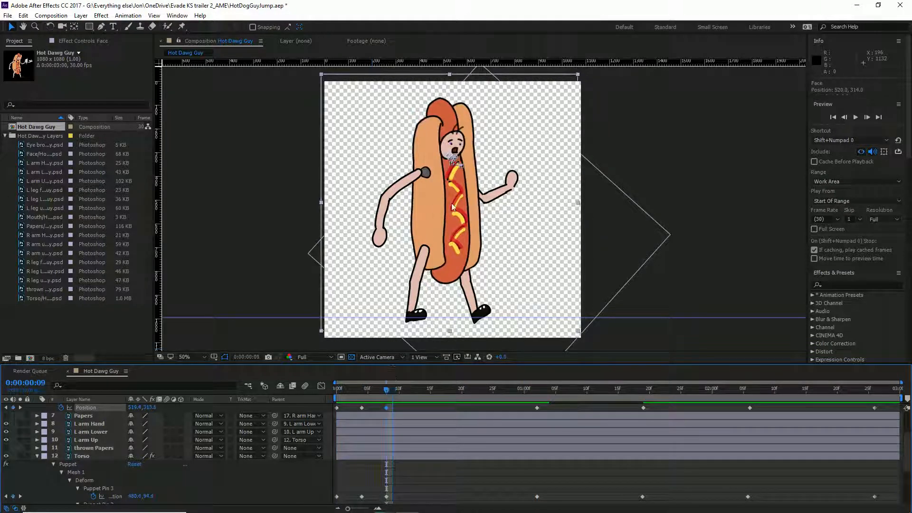
{"action": "left_click_drag", "start_coordinate": [455, 149], "coordinate": [457, 149]}
{"action": "key", "text": "Up"}
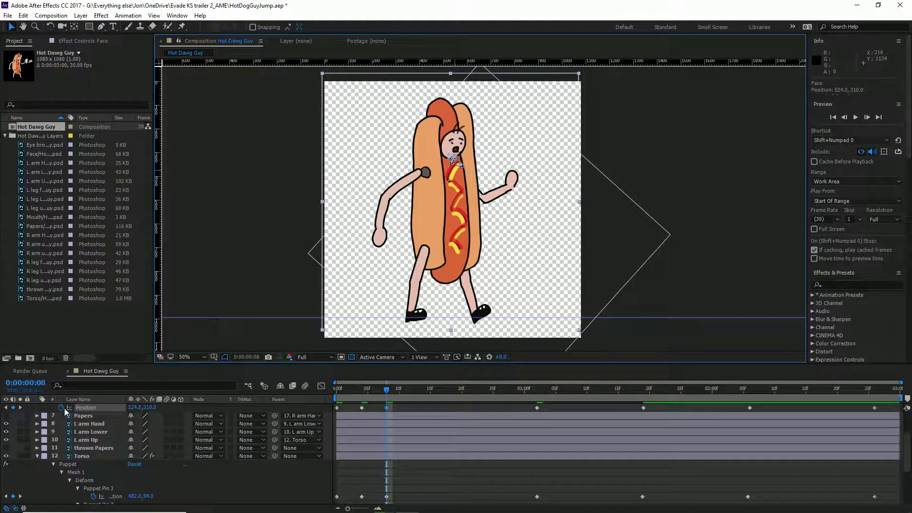
- Show the Face layer's Rotation and add a starting Rotation keyframe at 0:00:00:00
{"action": "scroll", "coordinate": [98, 427], "scroll_direction": "up", "scroll_amount": 3}
{"action": "left_click", "coordinate": [88, 423]}
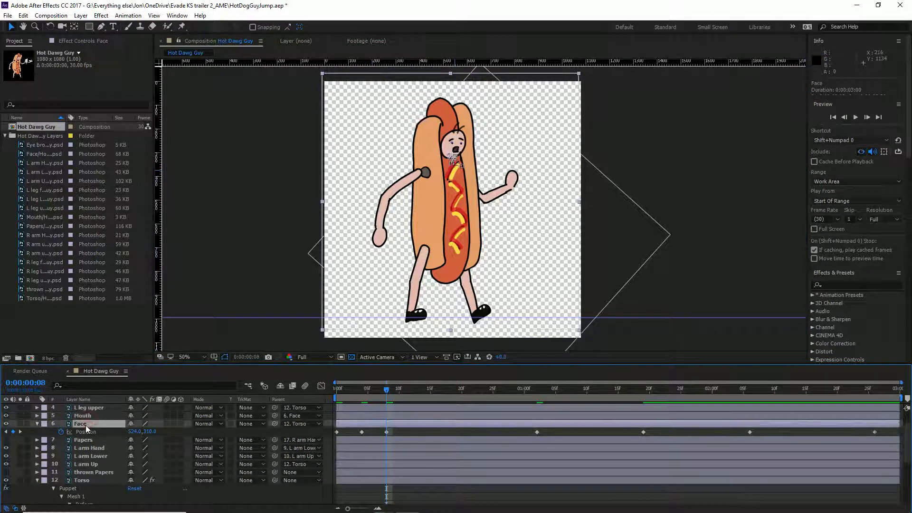
{"action": "left_click", "coordinate": [336, 389]}
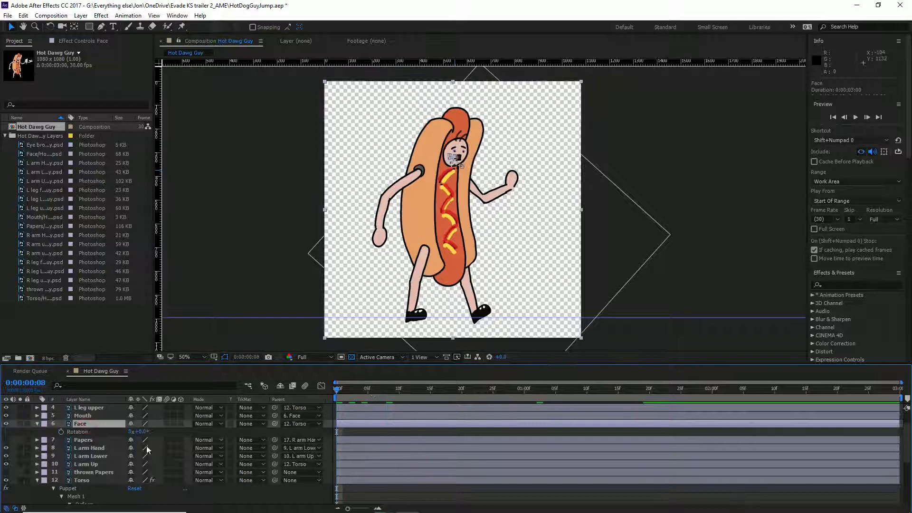
{"action": "left_click", "coordinate": [61, 431]}
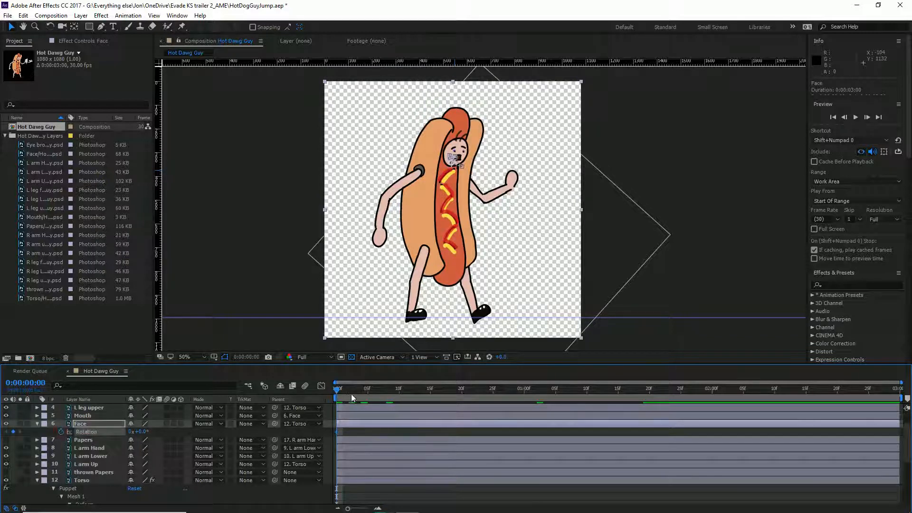
- Scrub the opening frames and keyframe the Face's Rotation at 12° at 0:00:00:04
{"action": "left_click_drag", "start_coordinate": [352, 395], "coordinate": [380, 398]}
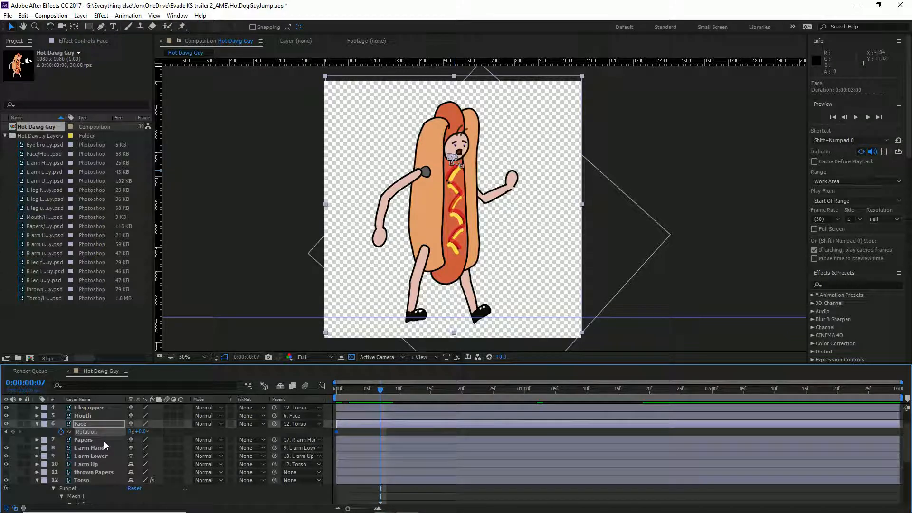
{"action": "scroll", "coordinate": [104, 441], "scroll_direction": "up", "scroll_amount": 1}
{"action": "scroll", "coordinate": [104, 433], "scroll_direction": "down", "scroll_amount": 2}
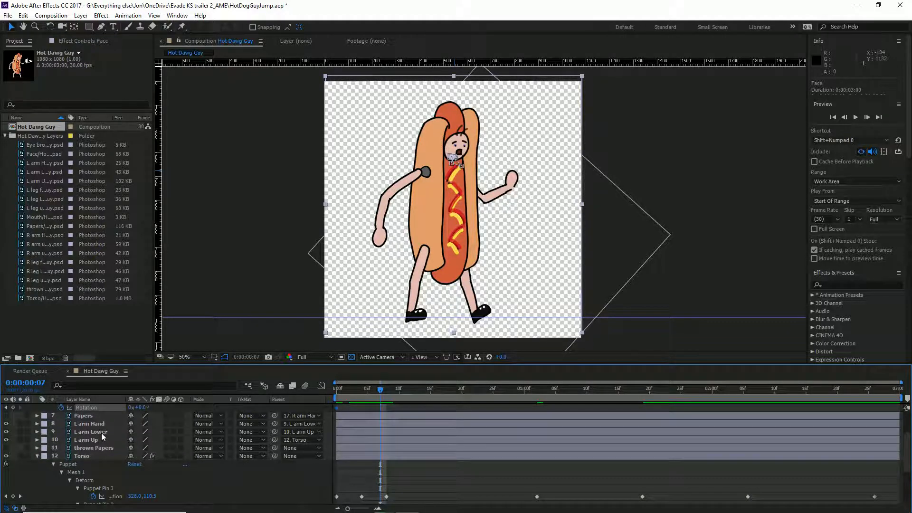
{"action": "left_click", "coordinate": [365, 391]}
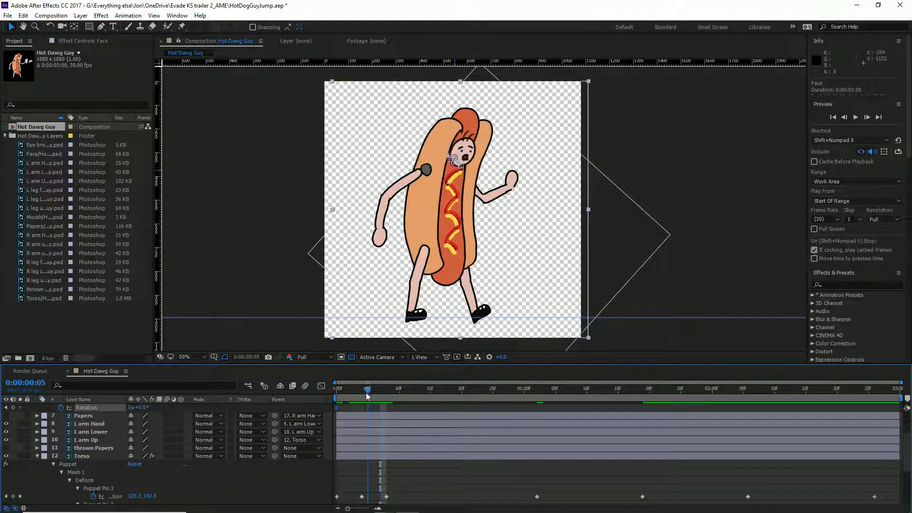
{"action": "scroll", "coordinate": [293, 438], "scroll_direction": "up", "scroll_amount": 1}
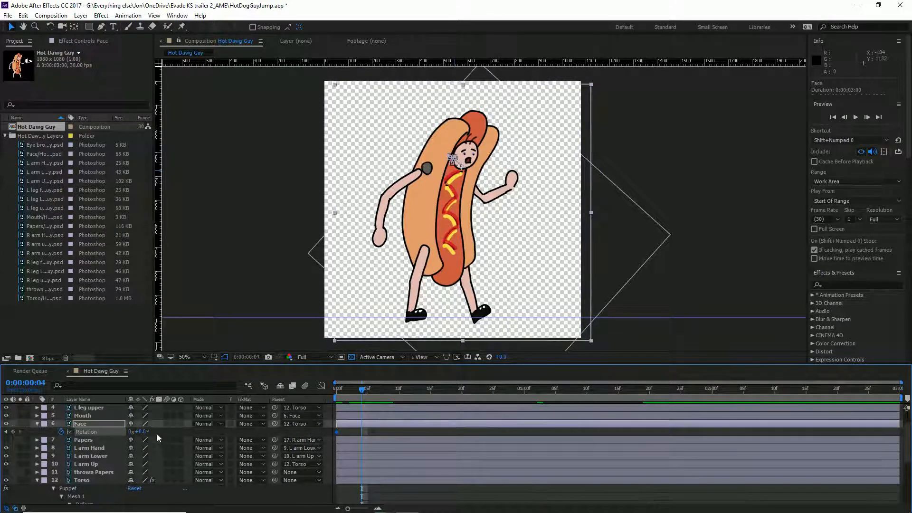
{"action": "left_click_drag", "start_coordinate": [142, 432], "coordinate": [150, 431]}
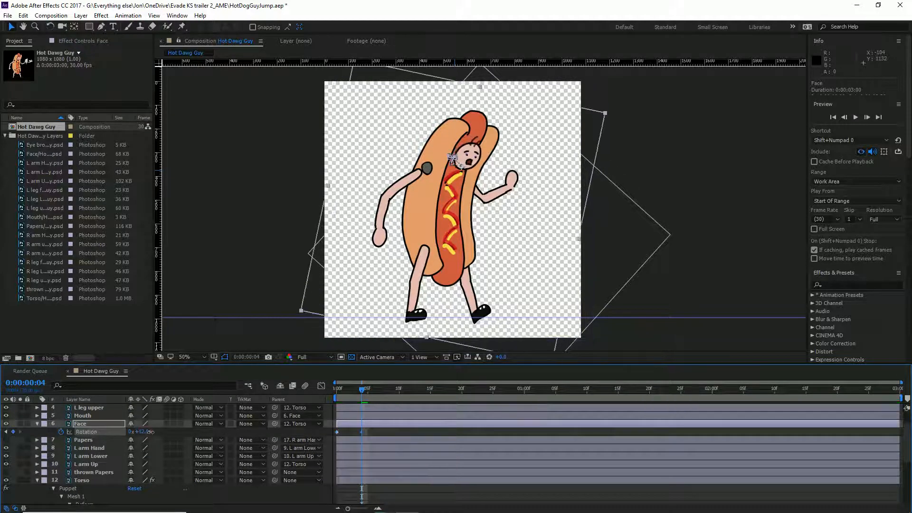
- Move the Face's 12° Rotation keyframe to 0:00:00:05 and add a -21° Rotation keyframe at 0:00:00:09
{"action": "left_click", "coordinate": [393, 390]}
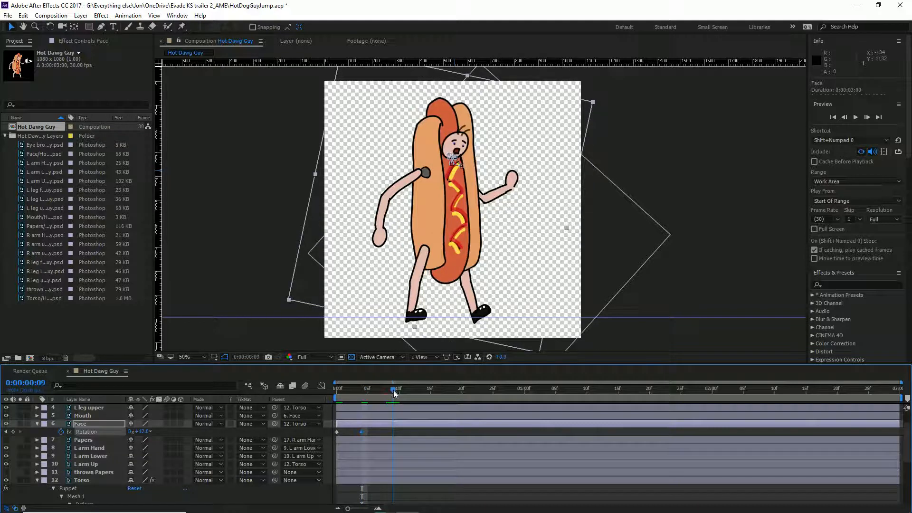
{"action": "scroll", "coordinate": [393, 416], "scroll_direction": "down", "scroll_amount": 1}
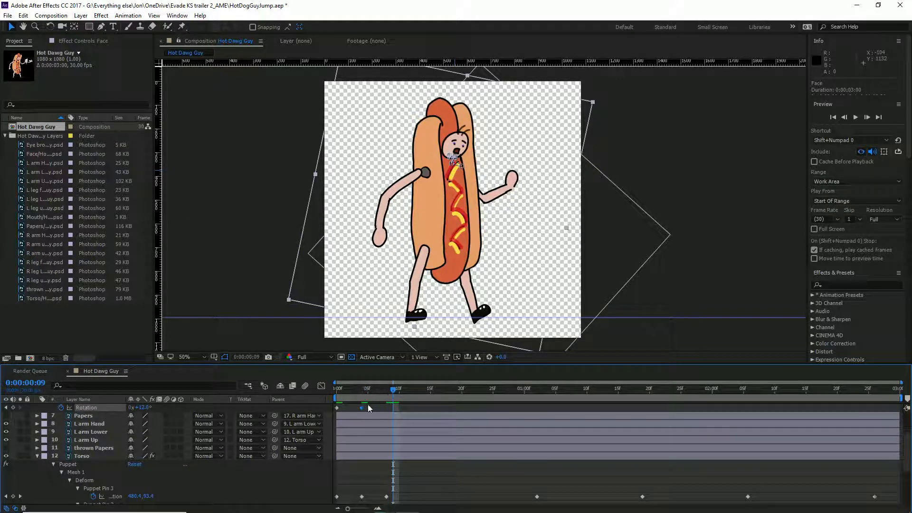
{"action": "left_click_drag", "start_coordinate": [363, 408], "coordinate": [367, 408]}
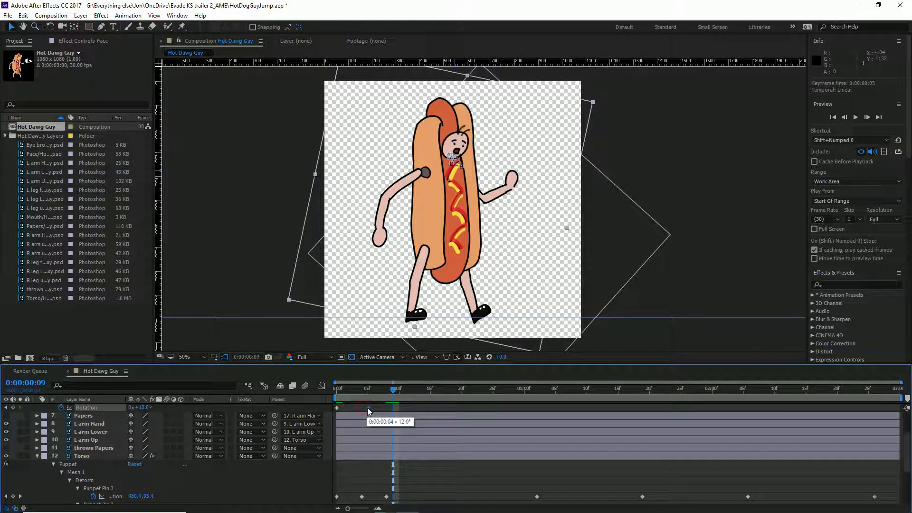
{"action": "left_click", "coordinate": [362, 393]}
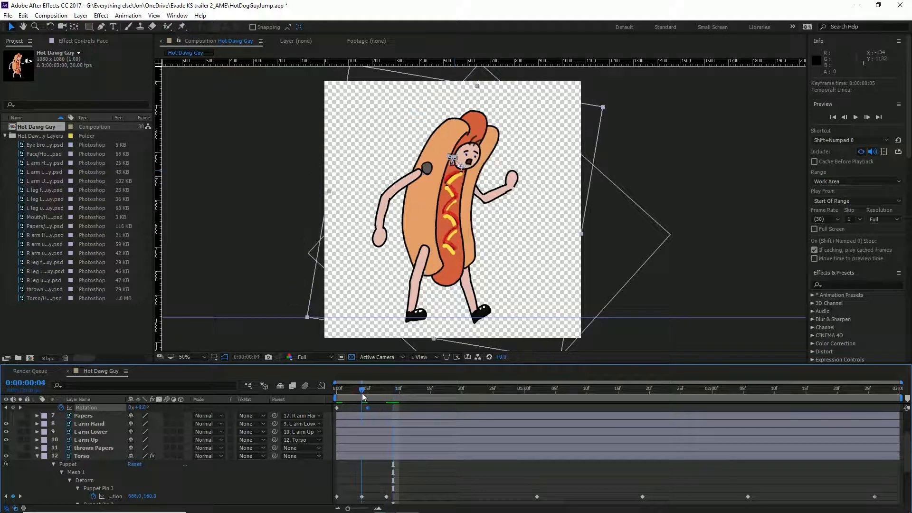
{"action": "left_click_drag", "start_coordinate": [363, 394], "coordinate": [373, 395]}
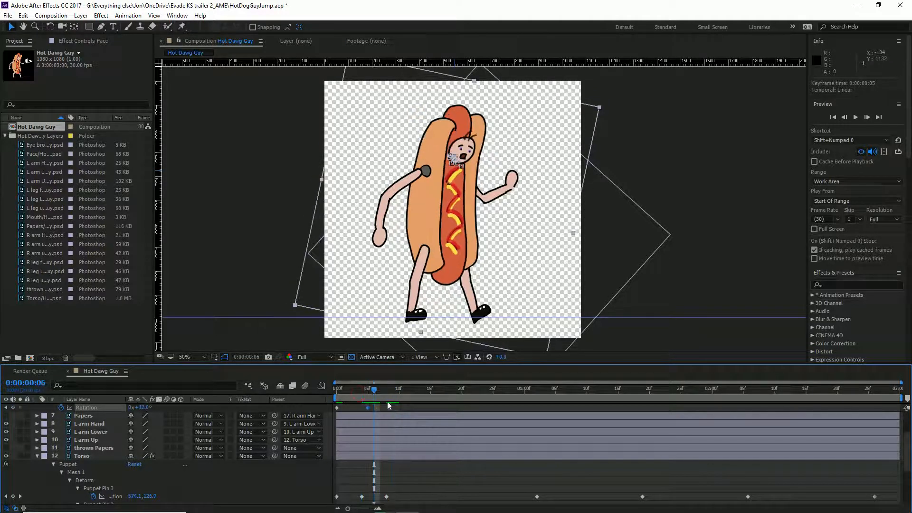
{"action": "left_click", "coordinate": [394, 392]}
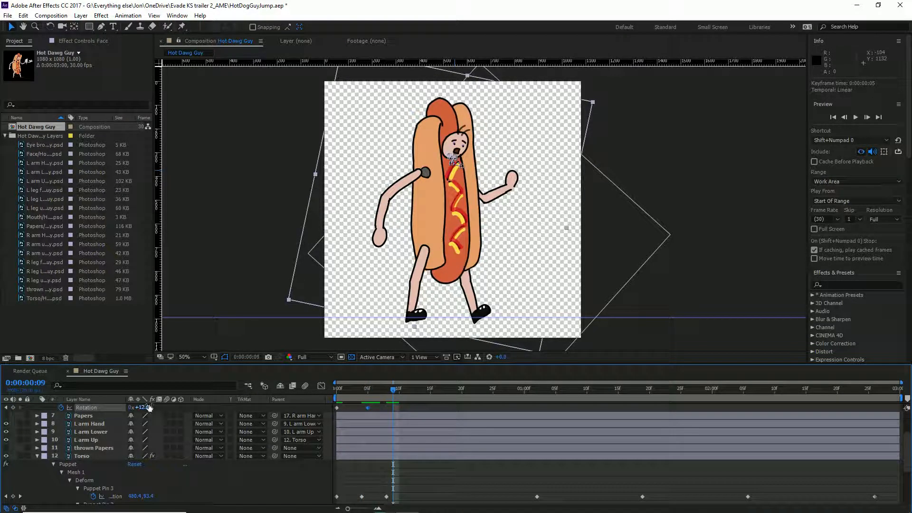
{"action": "left_click_drag", "start_coordinate": [148, 407], "coordinate": [131, 405]}
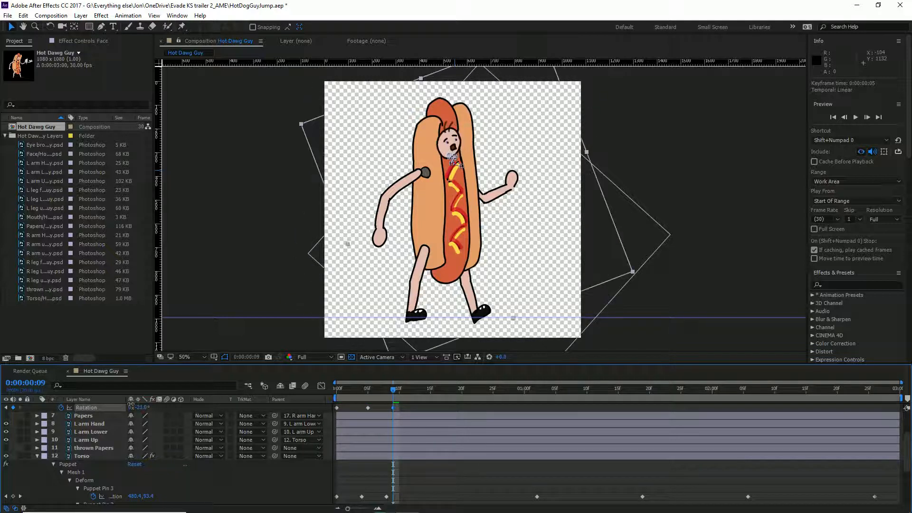
- Keyframe the Face's Rotation at 2° at 0:00:00:17 and about -10° at 0:00:01:02
{"action": "left_click_drag", "start_coordinate": [411, 395], "coordinate": [440, 395]}
{"action": "left_click_drag", "start_coordinate": [145, 409], "coordinate": [154, 407]}
{"action": "left_click_drag", "start_coordinate": [426, 393], "coordinate": [537, 398]}
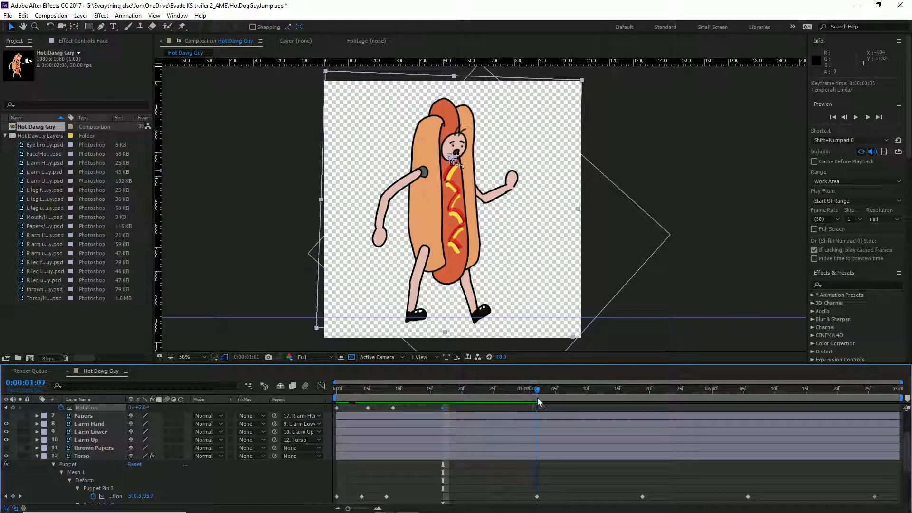
{"action": "left_click_drag", "start_coordinate": [144, 410], "coordinate": [225, 411]}
{"action": "left_click_drag", "start_coordinate": [534, 393], "coordinate": [658, 395]}
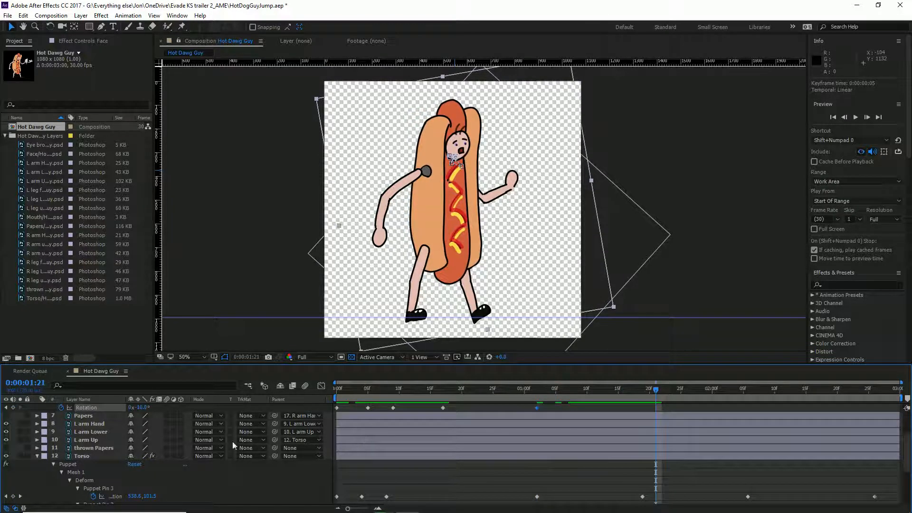
- Keyframe the Face's Rotation at about -1° at 0:00:01:21, tilt it further counterclockwise at 0:00:02:03, and set 0° at 0:00:02:07
{"action": "left_click_drag", "start_coordinate": [144, 408], "coordinate": [144, 401]}
{"action": "left_click_drag", "start_coordinate": [636, 389], "coordinate": [730, 397]}
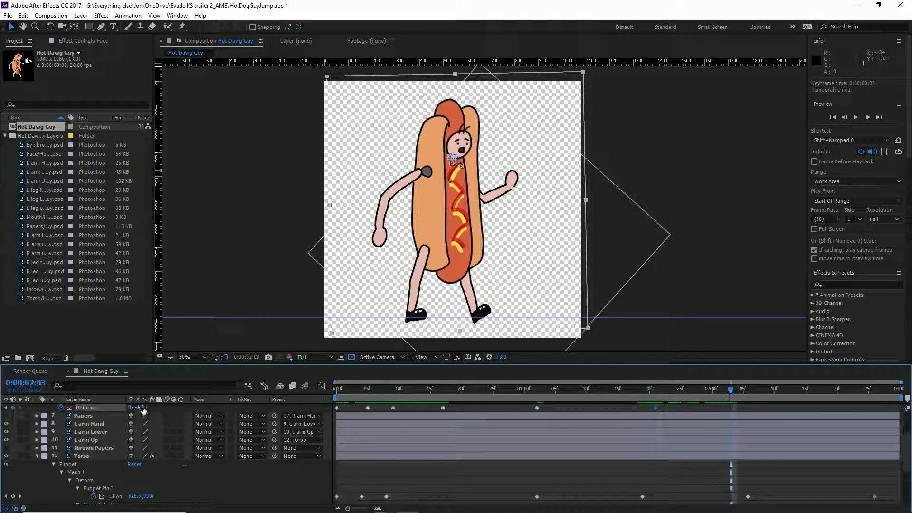
{"action": "left_click_drag", "start_coordinate": [143, 407], "coordinate": [136, 407]}
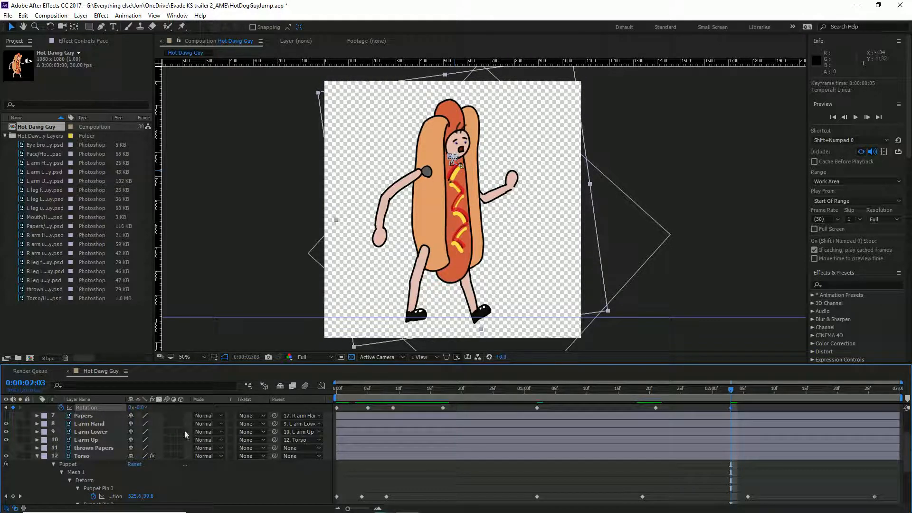
{"action": "left_click_drag", "start_coordinate": [768, 392], "coordinate": [757, 394]}
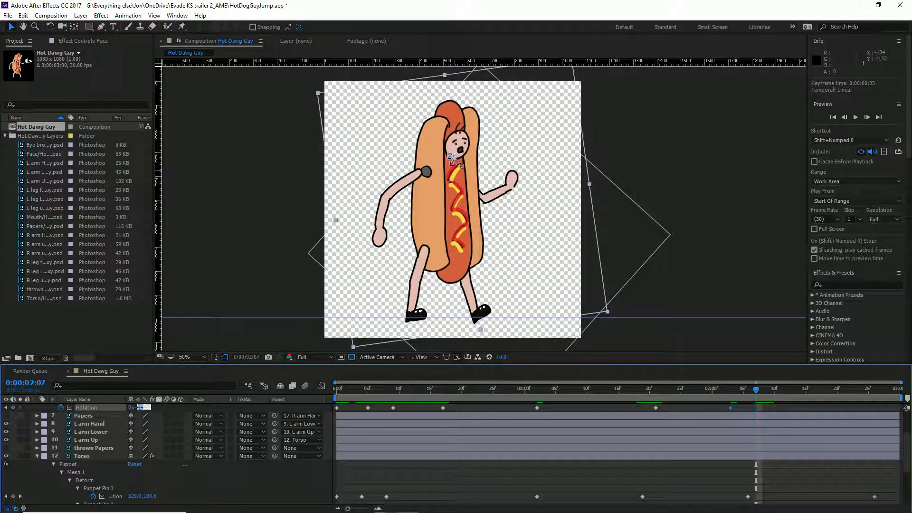
{"action": "type", "text": "0"}
{"action": "key", "text": "Return"}
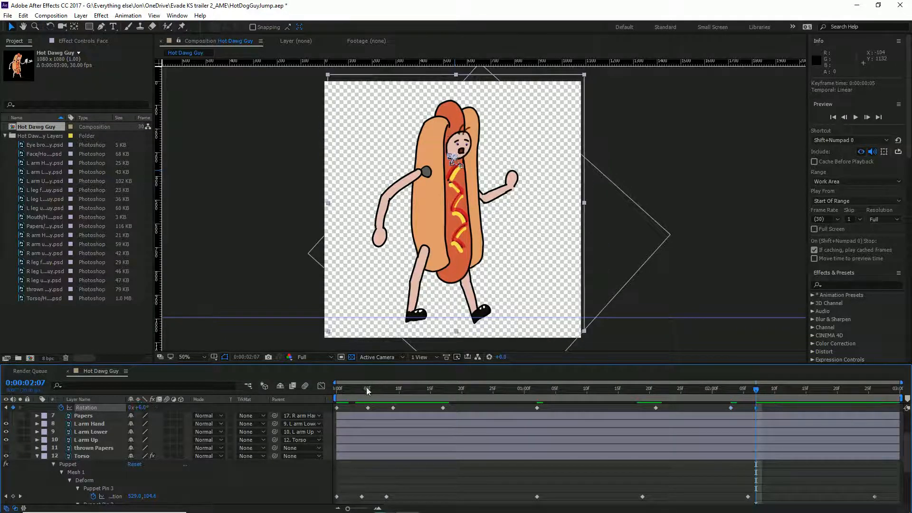
- Play back the animation and retime the Face's second, third and fourth Rotation keyframes to 0:00:00:04, 0:00:00:10 and 0:00:00:19
{"action": "key", "text": "space"}
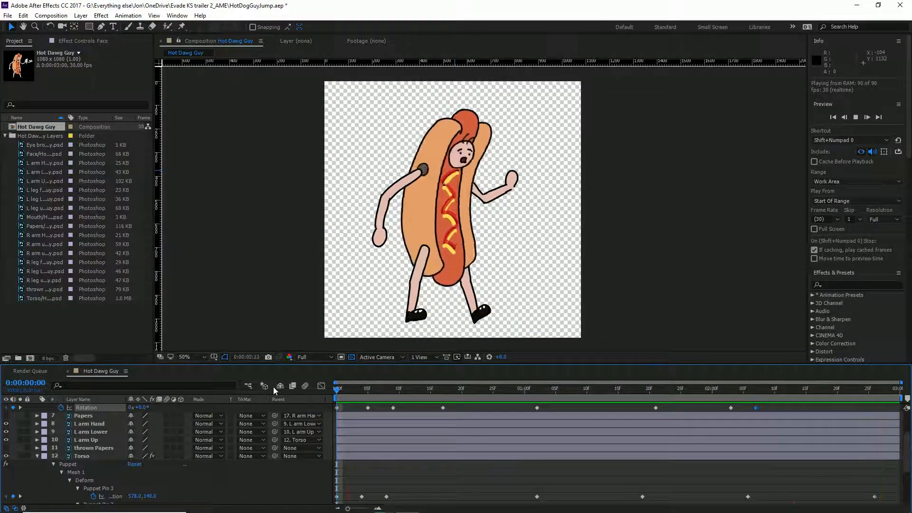
{"action": "left_click", "coordinate": [360, 389]}
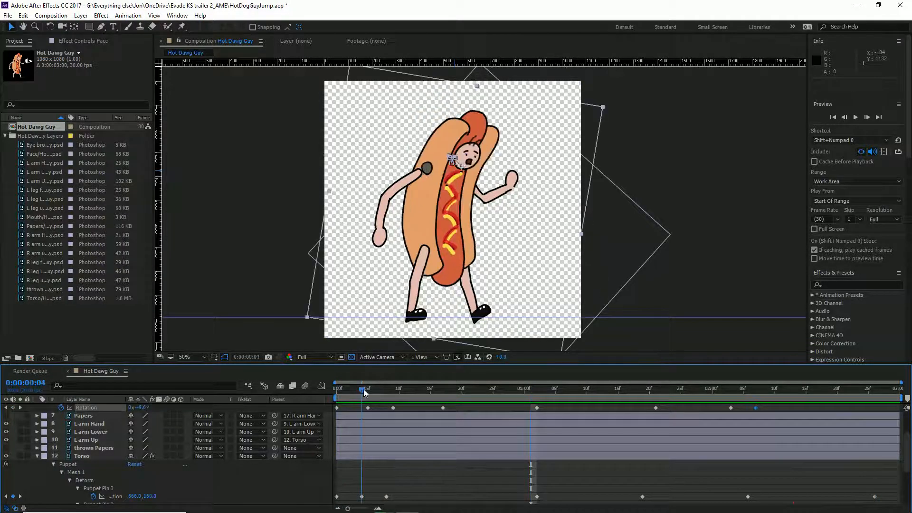
{"action": "left_click_drag", "start_coordinate": [365, 392], "coordinate": [456, 409]}
{"action": "left_click", "coordinate": [395, 407]}
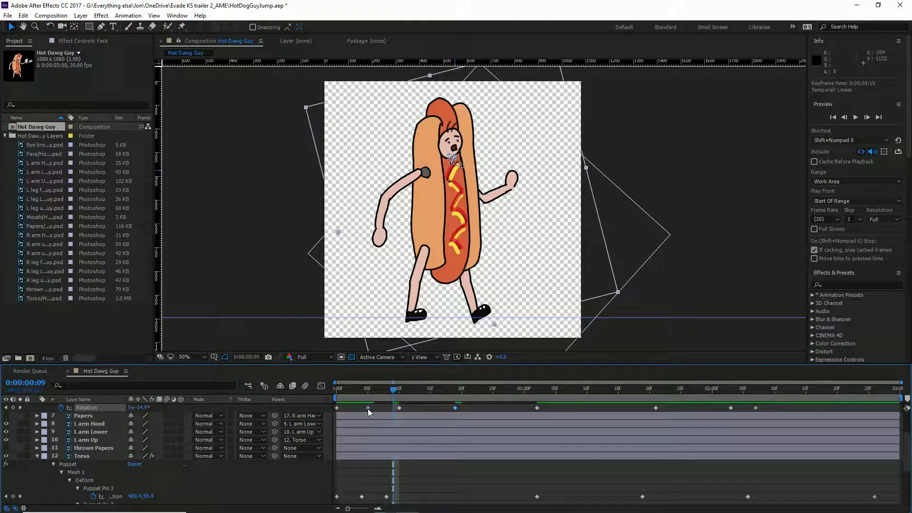
{"action": "left_click_drag", "start_coordinate": [369, 408], "coordinate": [305, 389]}
{"action": "key", "text": "space"}
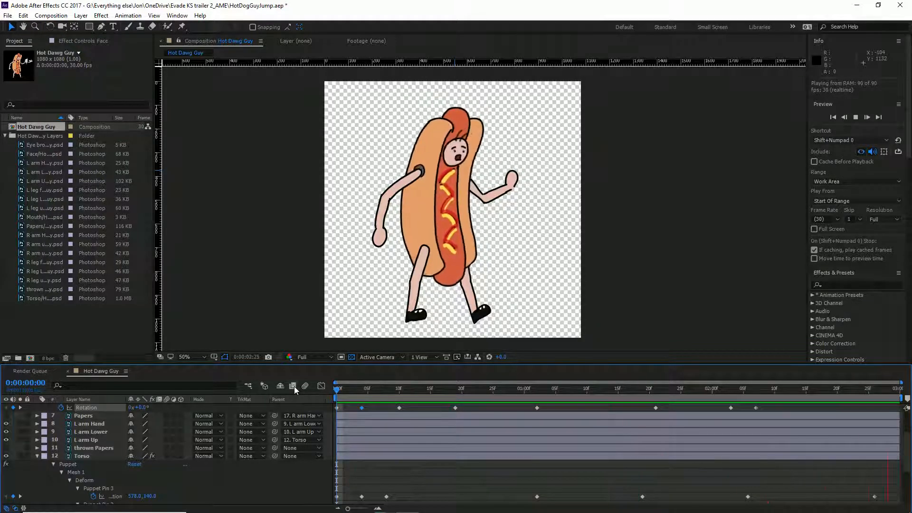
{"action": "key", "text": "space"}
{"action": "left_click_drag", "start_coordinate": [349, 391], "coordinate": [309, 397]}
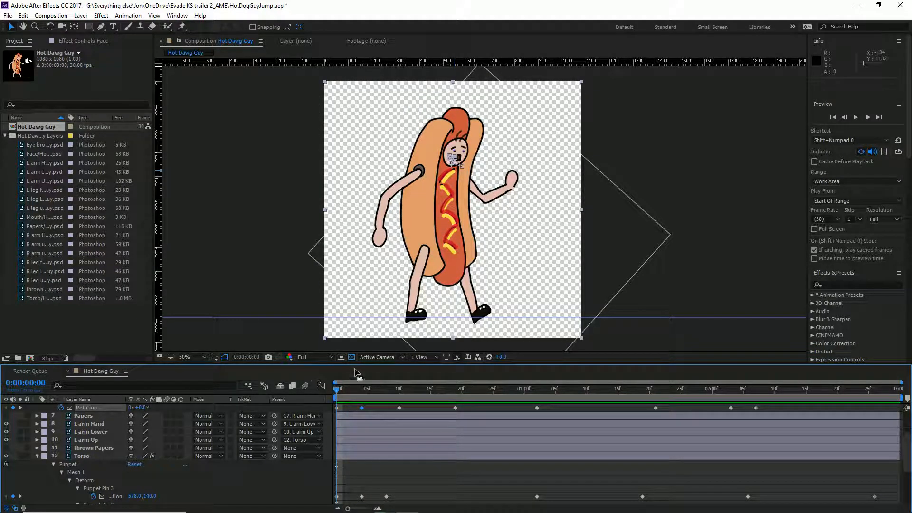
- Show the L arm Up layer's Rotation and keyframe it at 0° at 0:00:00:00 and 18° at 0:00:00:04
{"action": "scroll", "coordinate": [108, 447], "scroll_direction": "up", "scroll_amount": 3}
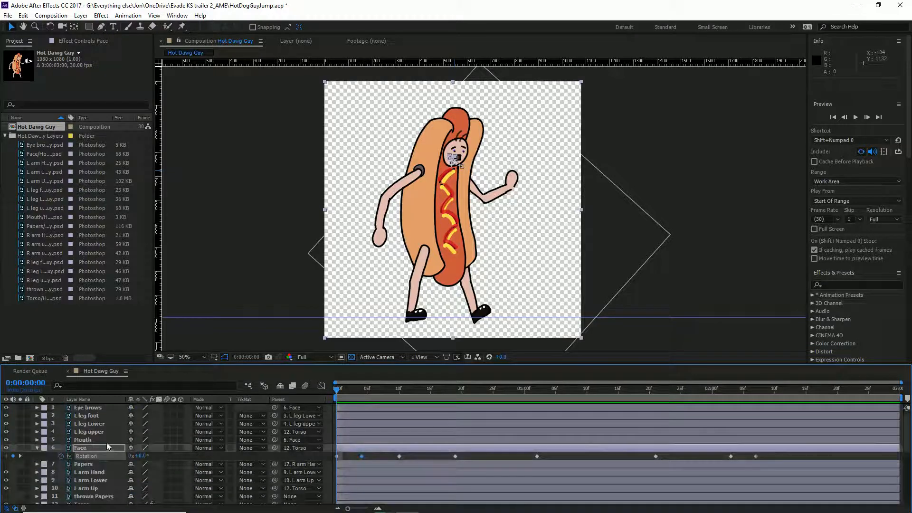
{"action": "left_click", "coordinate": [95, 417]}
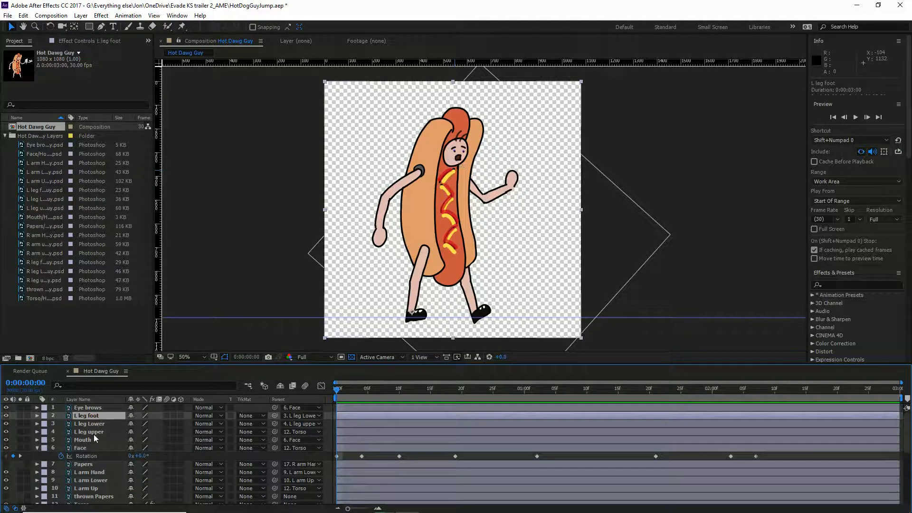
{"action": "scroll", "coordinate": [93, 435], "scroll_direction": "down", "scroll_amount": 2}
{"action": "left_click", "coordinate": [82, 465]}
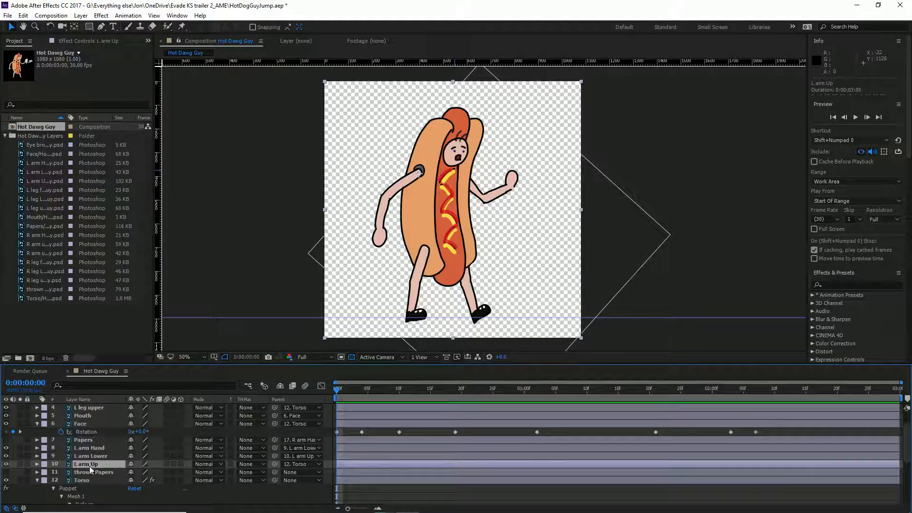
{"action": "key", "text": "r"}
{"action": "left_click", "coordinate": [61, 472]}
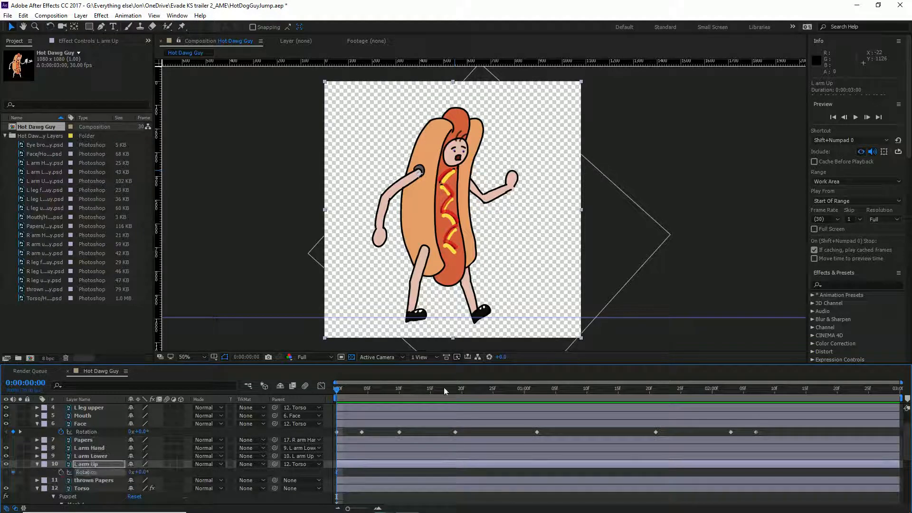
{"action": "left_click_drag", "start_coordinate": [349, 389], "coordinate": [362, 407]}
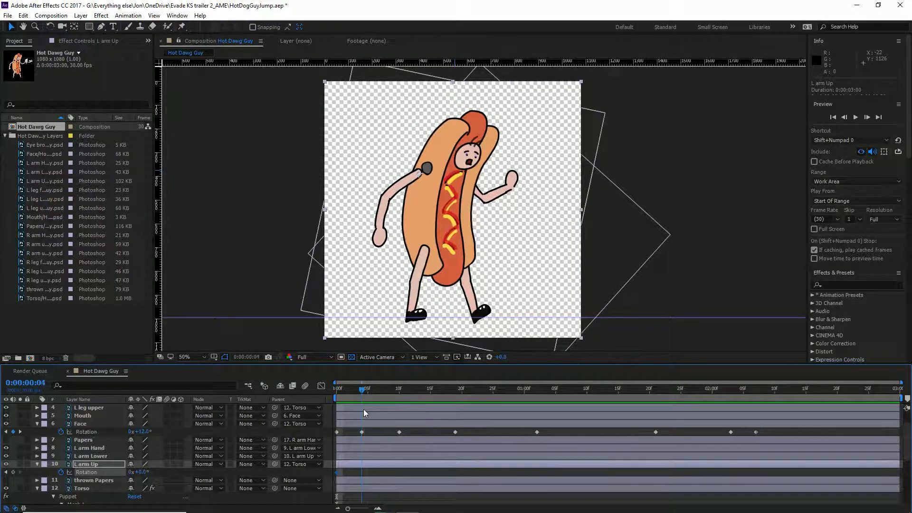
{"action": "left_click_drag", "start_coordinate": [150, 471], "coordinate": [150, 472]}
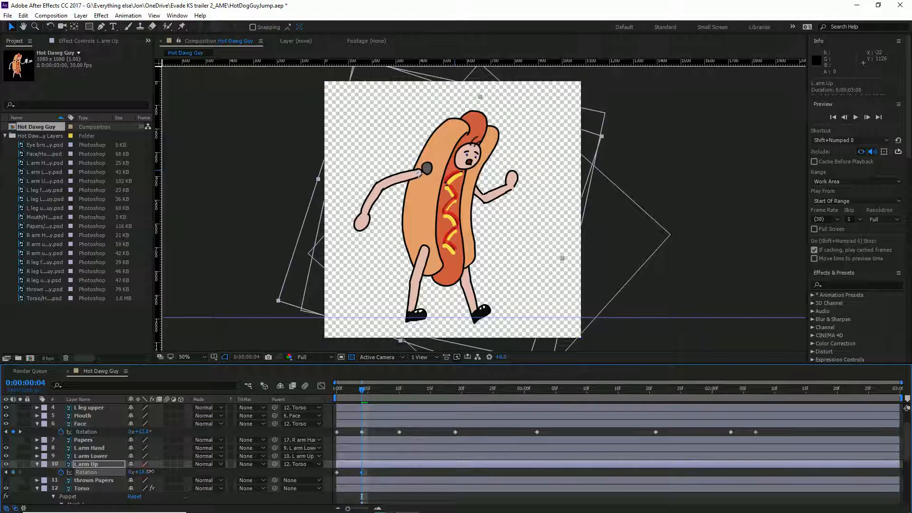
- Keyframe the L arm Up layer's Rotation at -146° to swing the arm forward and retime that keyframe to 0:00:00:13
{"action": "left_click_drag", "start_coordinate": [373, 394], "coordinate": [400, 395]}
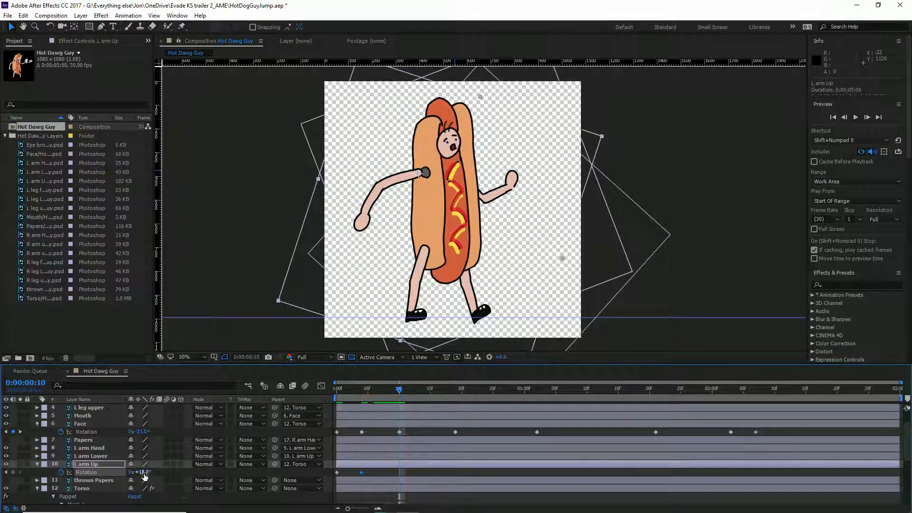
{"action": "left_click_drag", "start_coordinate": [140, 472], "coordinate": [43, 449]}
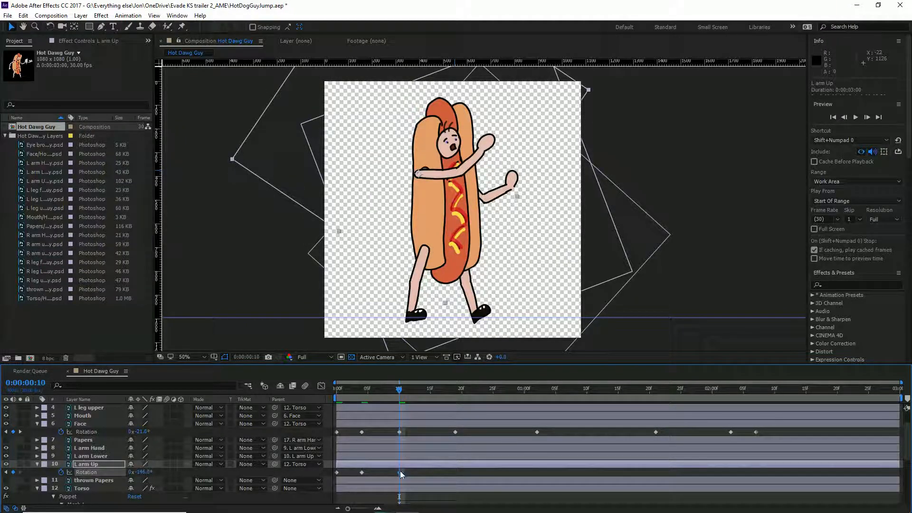
{"action": "left_click_drag", "start_coordinate": [400, 473], "coordinate": [411, 473]}
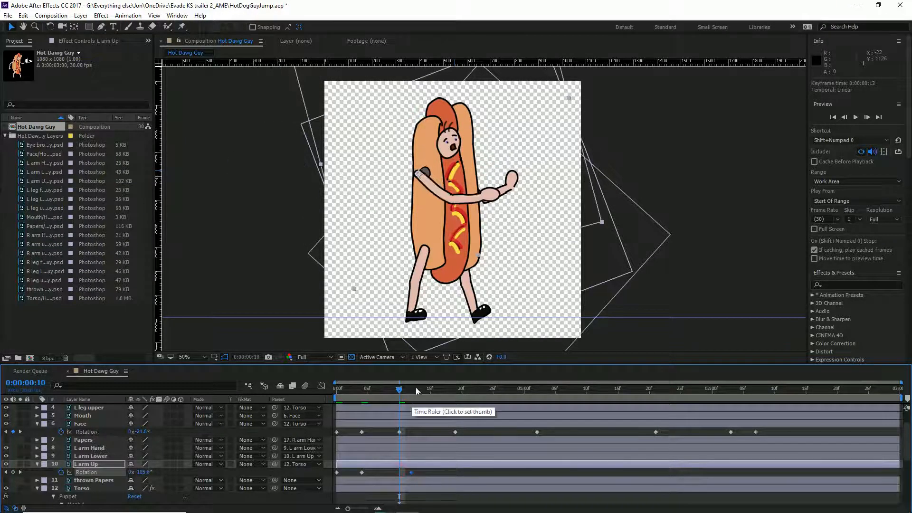
{"action": "left_click_drag", "start_coordinate": [416, 389], "coordinate": [456, 398]}
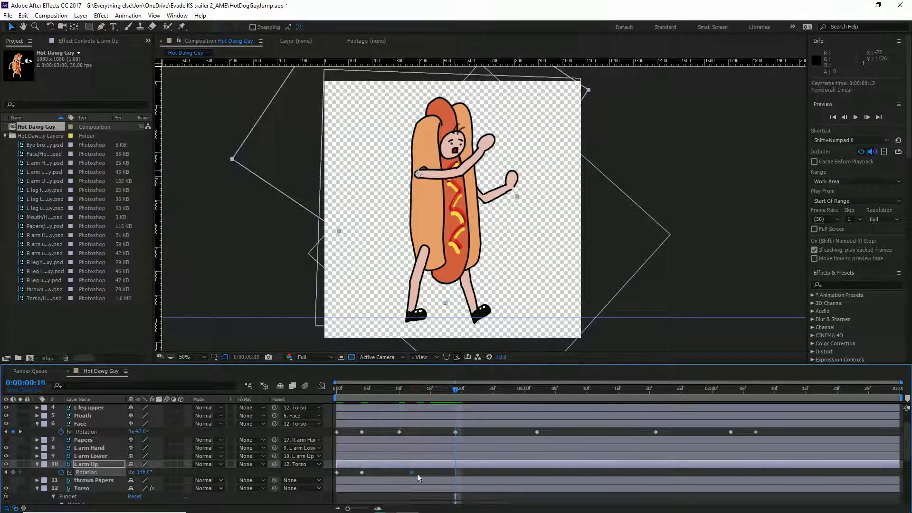
{"action": "left_click_drag", "start_coordinate": [404, 473], "coordinate": [422, 472]}
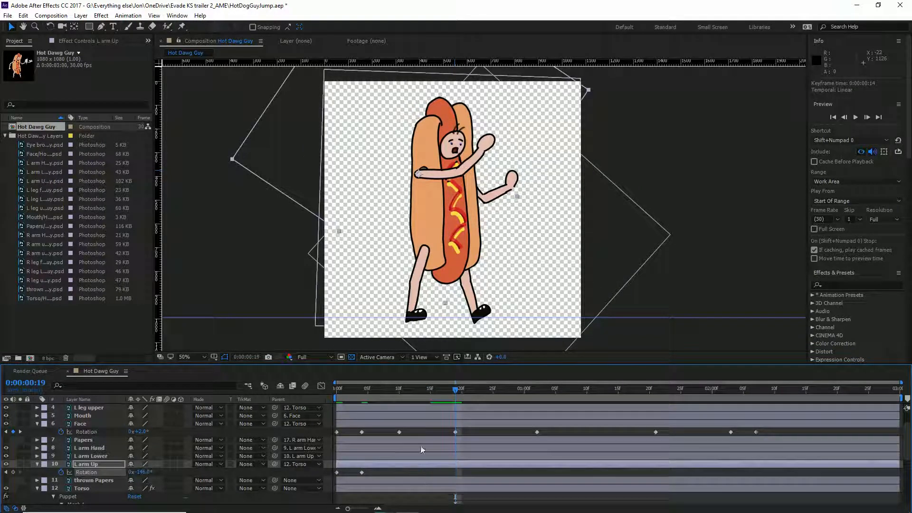
{"action": "left_click_drag", "start_coordinate": [435, 385], "coordinate": [499, 389]}
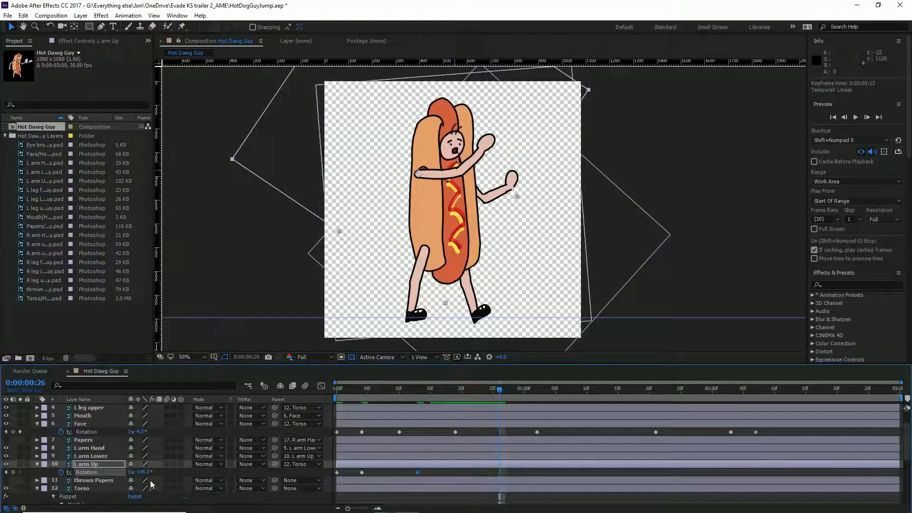
- Keyframe the L arm Up layer's Rotation at -147° at 0:00:00:26 and -130° at 0:00:01:12
{"action": "left_click_drag", "start_coordinate": [145, 476], "coordinate": [143, 472]}
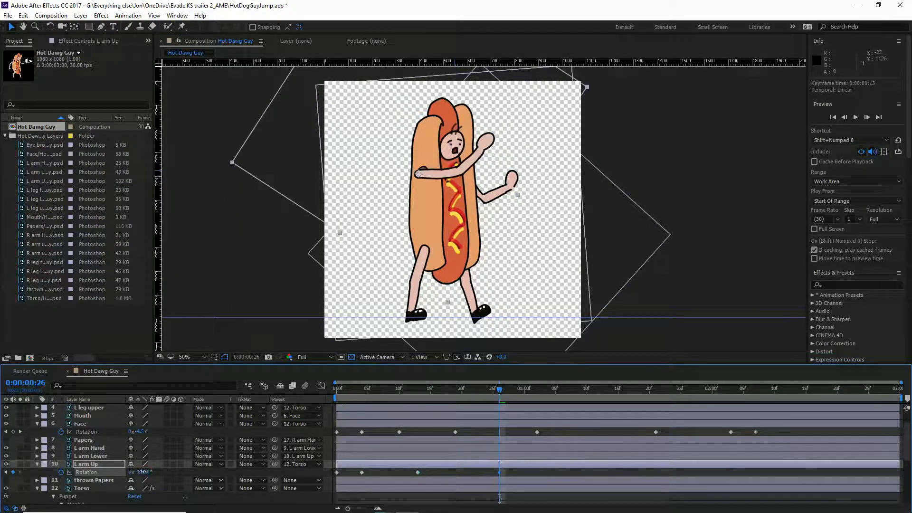
{"action": "key", "text": "space"}
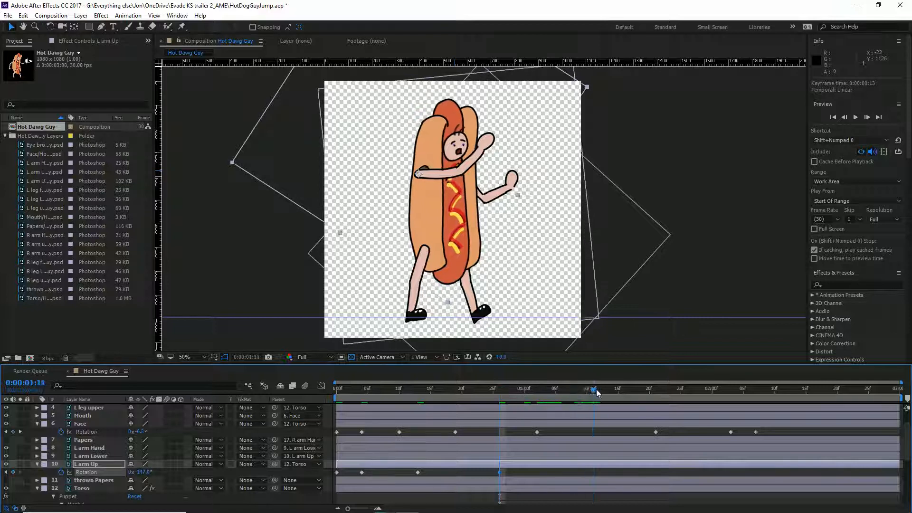
{"action": "left_click_drag", "start_coordinate": [144, 475], "coordinate": [152, 475]}
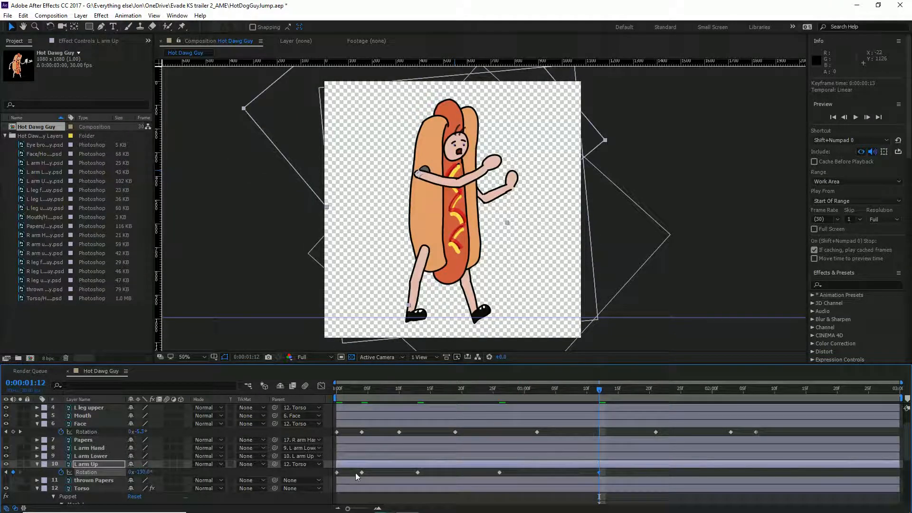
- Copy the L arm Up layer's first Rotation keyframe to 0:00:02:04 and play back the animation
{"action": "left_click", "coordinate": [337, 473]}
{"action": "key", "text": "ctrl+c"}
{"action": "left_click_drag", "start_coordinate": [648, 390], "coordinate": [682, 392]}
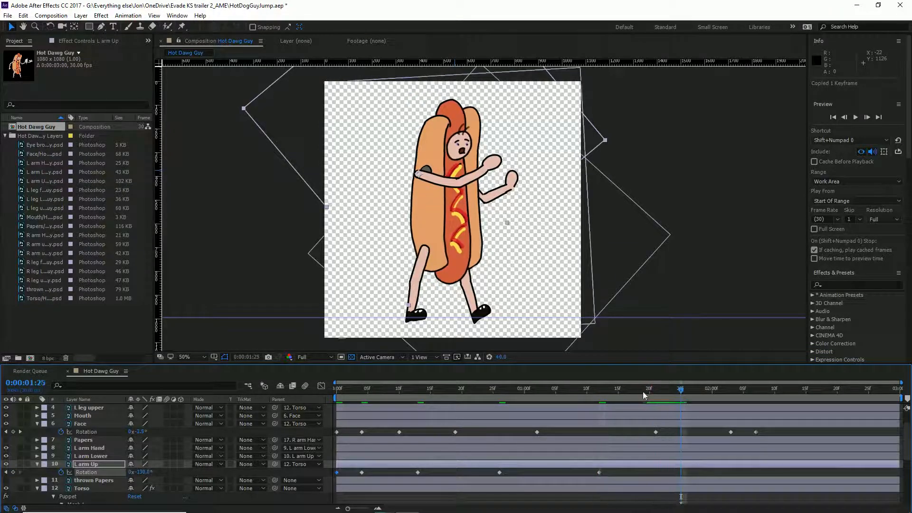
{"action": "left_click", "coordinate": [707, 391]}
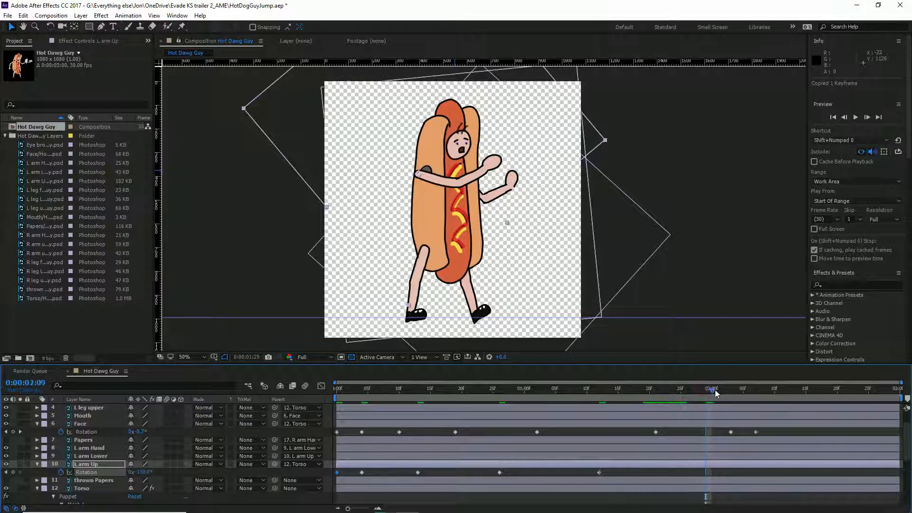
{"action": "left_click", "coordinate": [736, 390]}
{"action": "key", "text": "ctrl+v"}
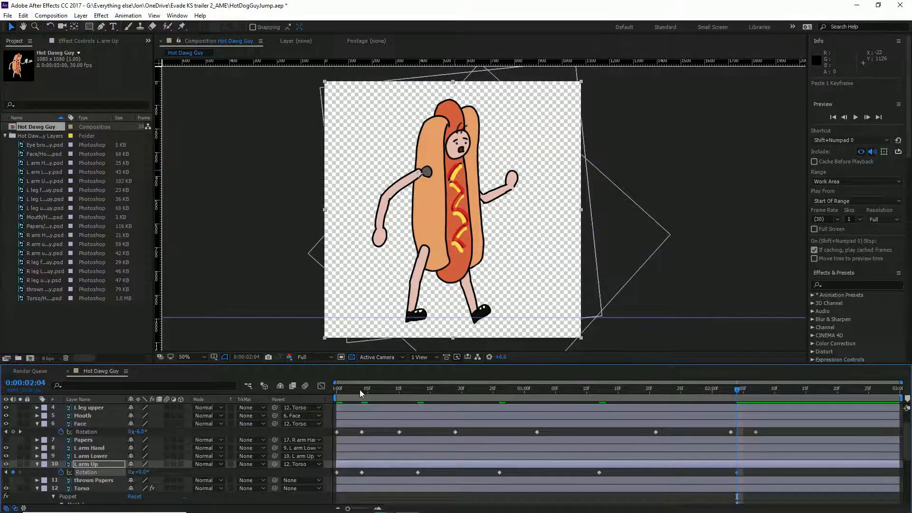
{"action": "key", "text": "space"}
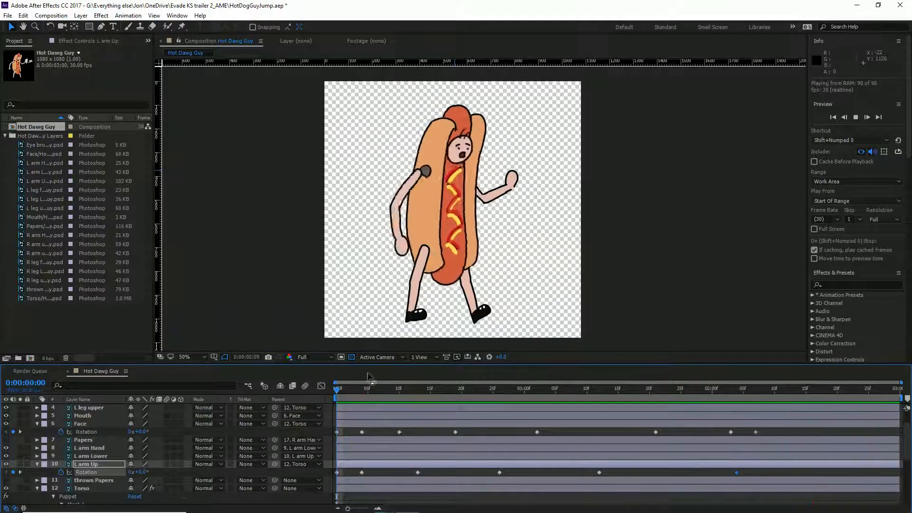
- Keyframe the L arm Up layer's Rotation at about -133° at 0:00:01:28 and play back the swing
{"action": "left_click", "coordinate": [717, 387]}
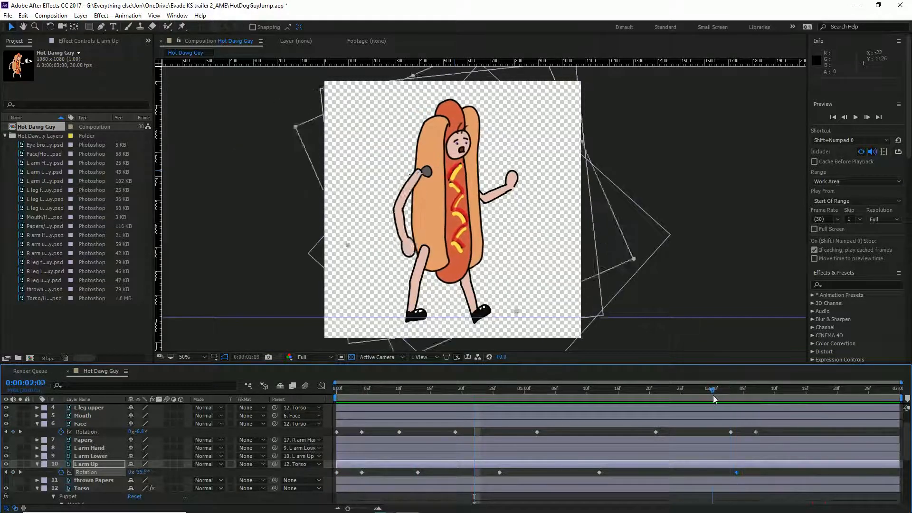
{"action": "left_click_drag", "start_coordinate": [714, 395], "coordinate": [700, 397]}
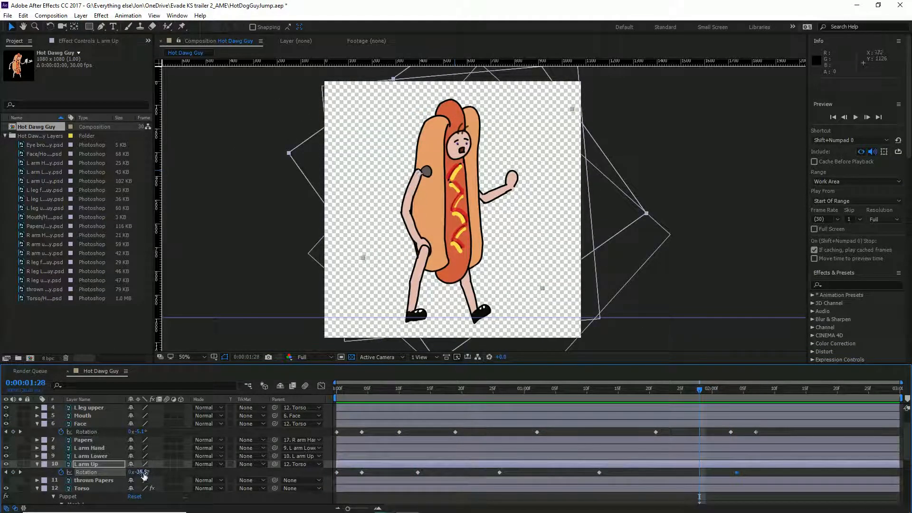
{"action": "left_click_drag", "start_coordinate": [145, 473], "coordinate": [106, 464]}
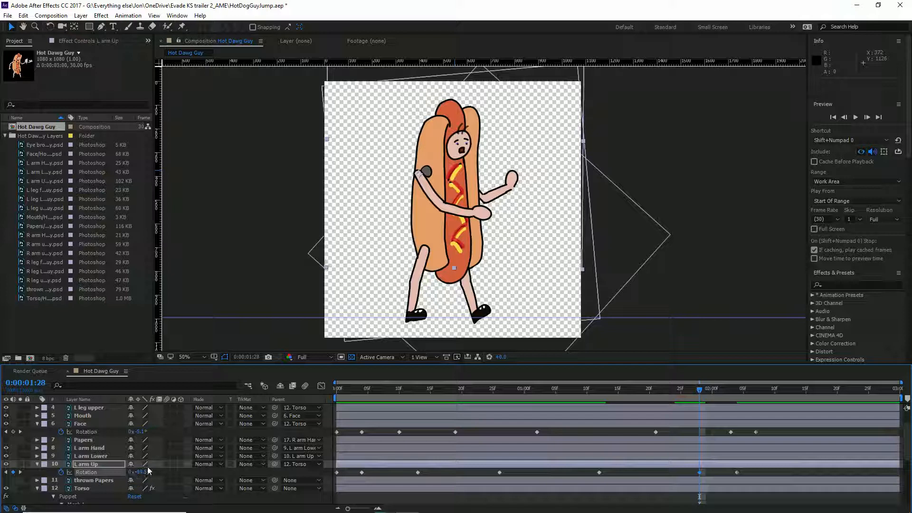
{"action": "left_click_drag", "start_coordinate": [142, 474], "coordinate": [122, 469]}
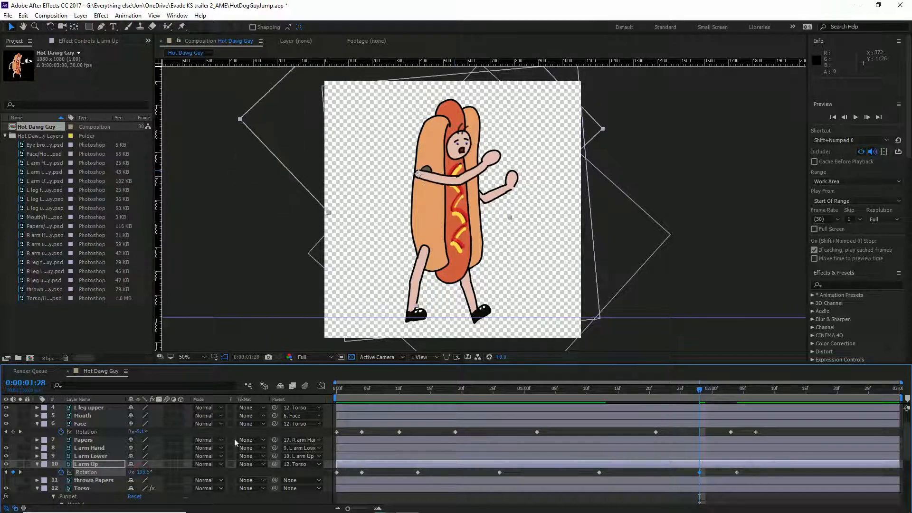
{"action": "left_click", "coordinate": [342, 386]}
{"action": "key", "text": "space"}
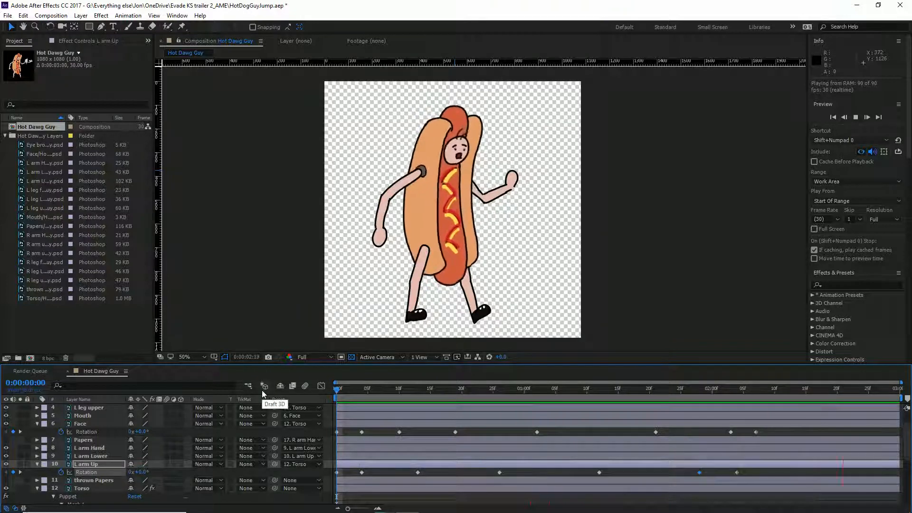
{"action": "key", "text": "space"}
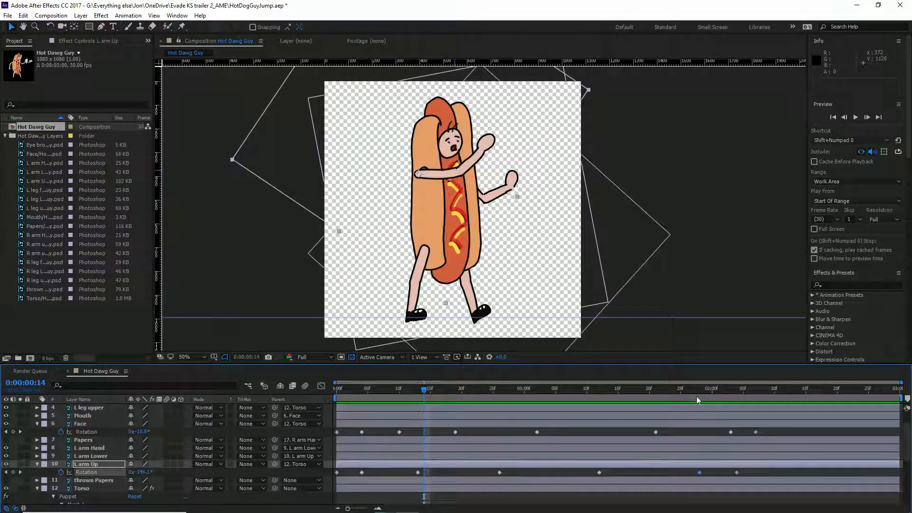
- Keyframe the L arm Up layer's Rotation at 18° at 0:00:02:17 and reduce it with another keyframe near the composition's end
{"action": "left_click_drag", "start_coordinate": [688, 390], "coordinate": [818, 390]}
{"action": "left_click_drag", "start_coordinate": [140, 472], "coordinate": [148, 471]}
{"action": "left_click_drag", "start_coordinate": [849, 388], "coordinate": [887, 389]}
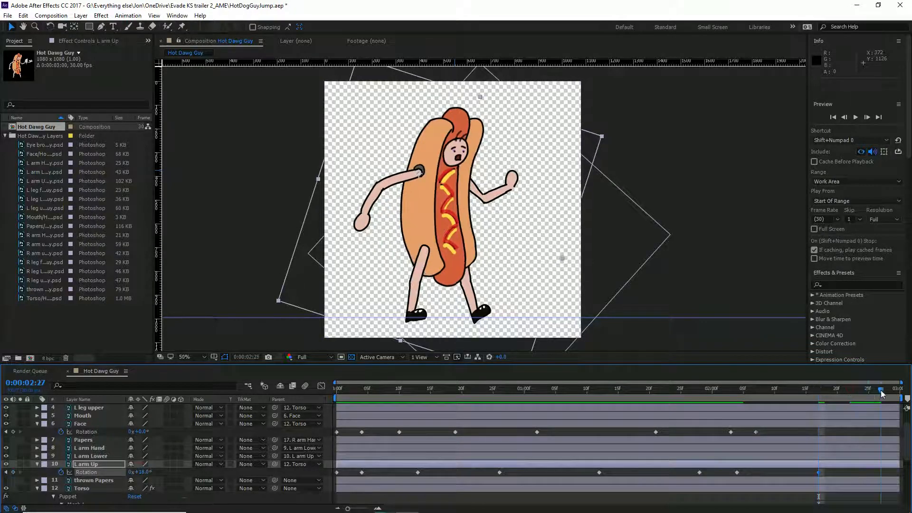
{"action": "left_click_drag", "start_coordinate": [146, 473], "coordinate": [143, 473]}
- Show the L arm Up layer's Position and start keyframing it at 0:00:00:00
{"action": "left_click_drag", "start_coordinate": [742, 393], "coordinate": [200, 451]}
{"action": "left_click", "coordinate": [92, 464]}
{"action": "key", "text": "p"}
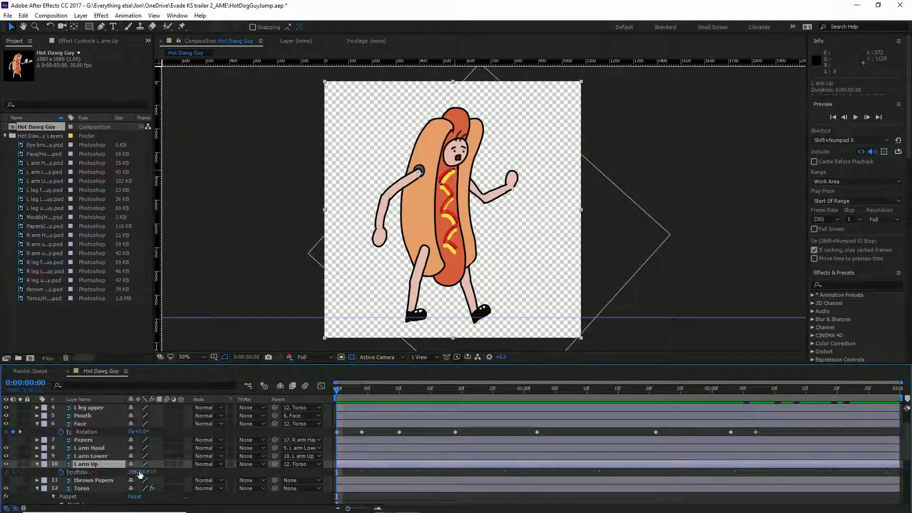
{"action": "left_click", "coordinate": [362, 390]}
{"action": "left_click_drag", "start_coordinate": [369, 393], "coordinate": [320, 396]}
{"action": "left_click", "coordinate": [61, 472]}
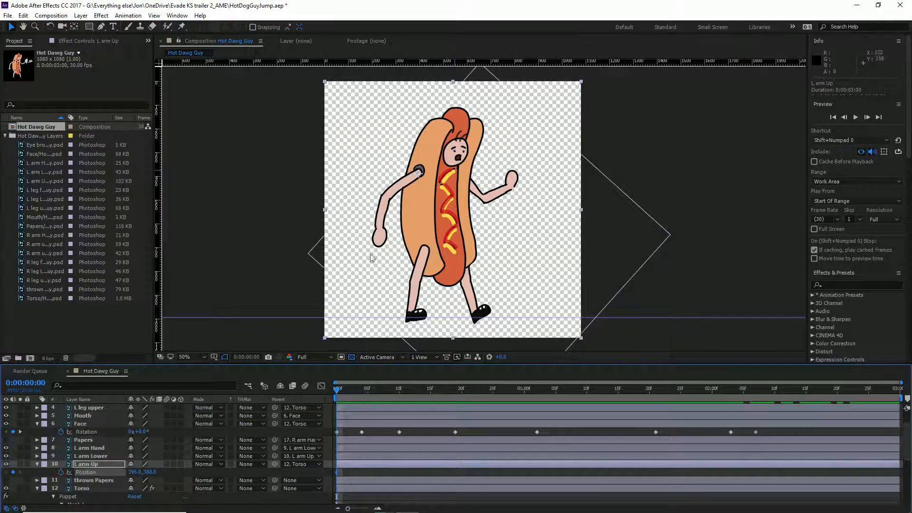
- Reposition the L arm Up layer over the shoulder socket, keyframing Position at 430, 376 at 0:00:00:04 and 420, 383 at 0:00:00:26
{"action": "scroll", "coordinate": [434, 178], "scroll_direction": "up", "scroll_amount": 1}
{"action": "left_click", "coordinate": [362, 389]}
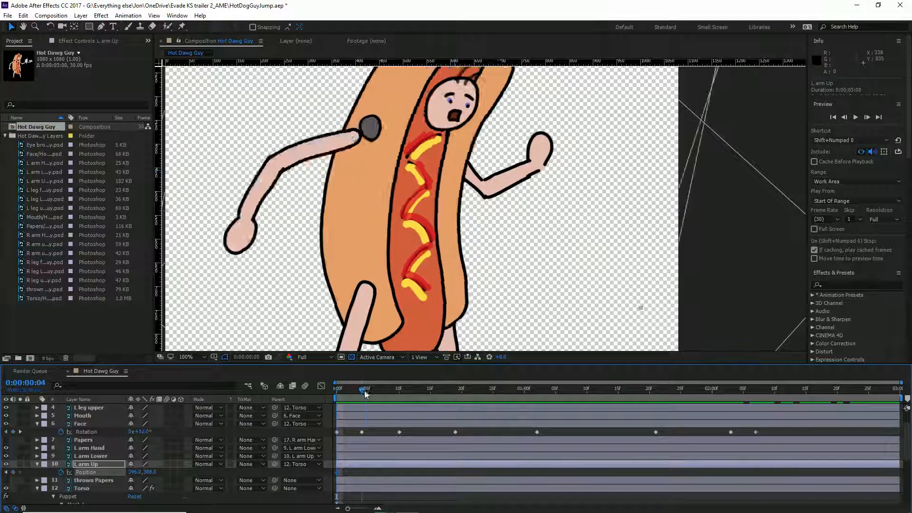
{"action": "left_click_drag", "start_coordinate": [332, 166], "coordinate": [346, 161]}
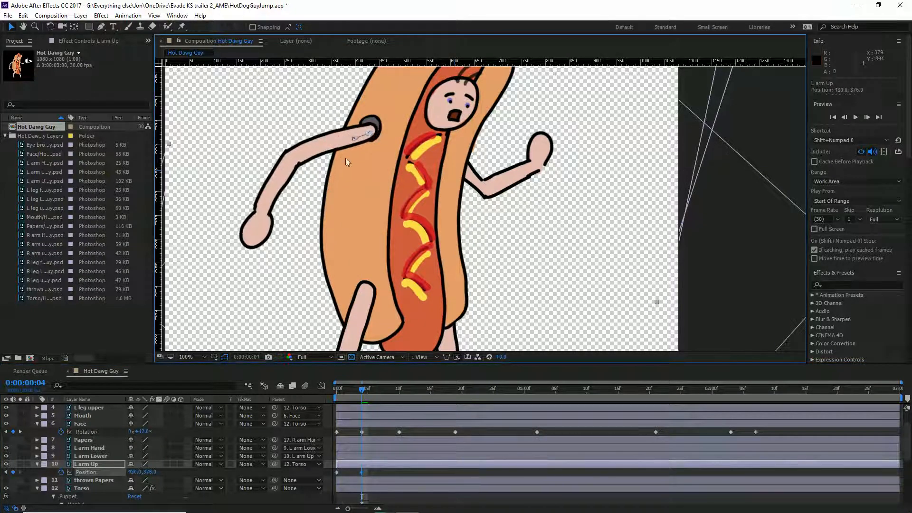
{"action": "left_click", "coordinate": [399, 389]}
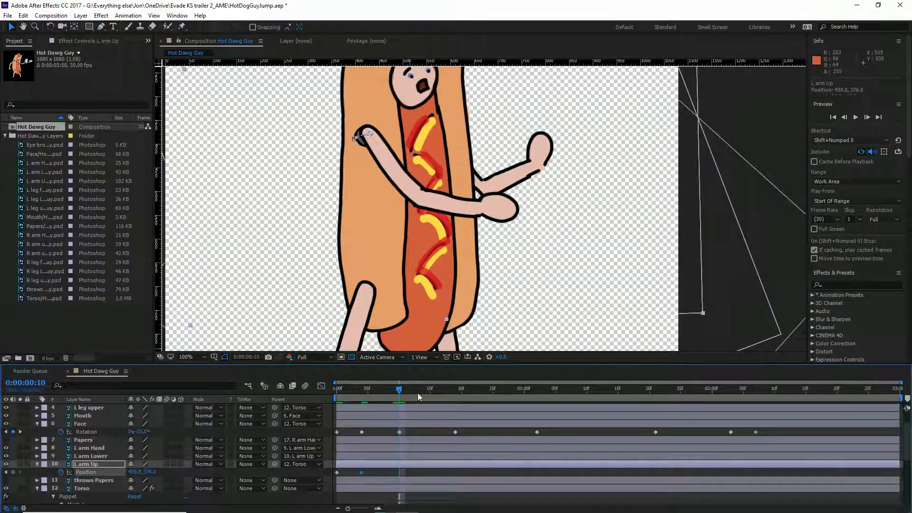
{"action": "left_click_drag", "start_coordinate": [418, 393], "coordinate": [501, 394]}
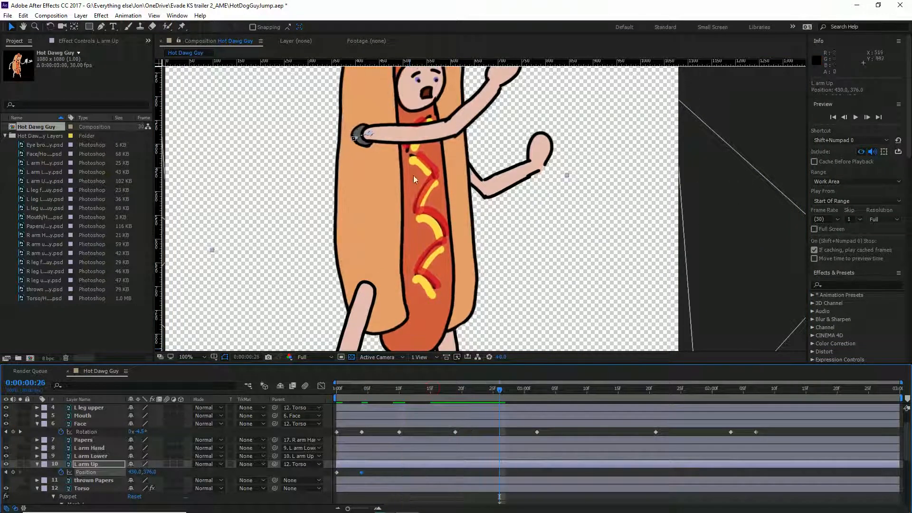
{"action": "left_click_drag", "start_coordinate": [385, 131], "coordinate": [380, 134]}
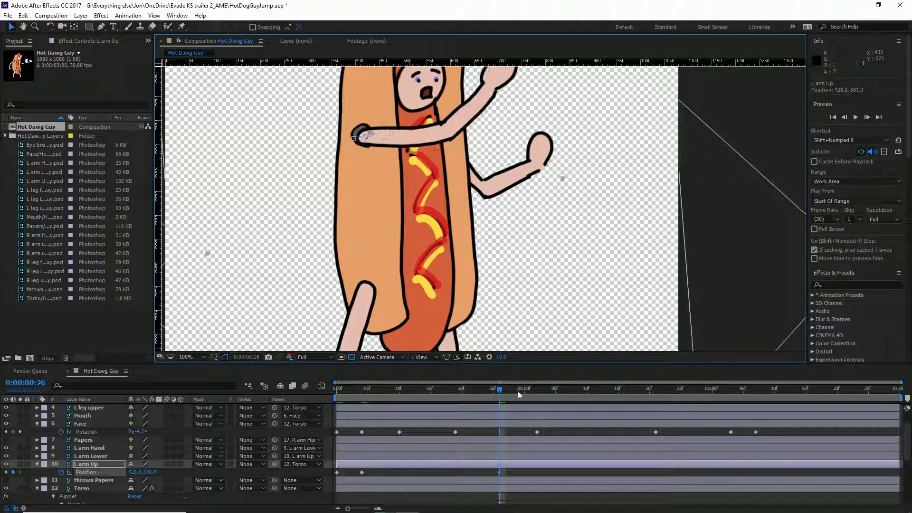
- Keyframe the L arm Up layer's Position at 422, 376 at 0:00:01:15 and 435, 379 at 0:00:02:01
{"action": "left_click_drag", "start_coordinate": [520, 395], "coordinate": [618, 394]}
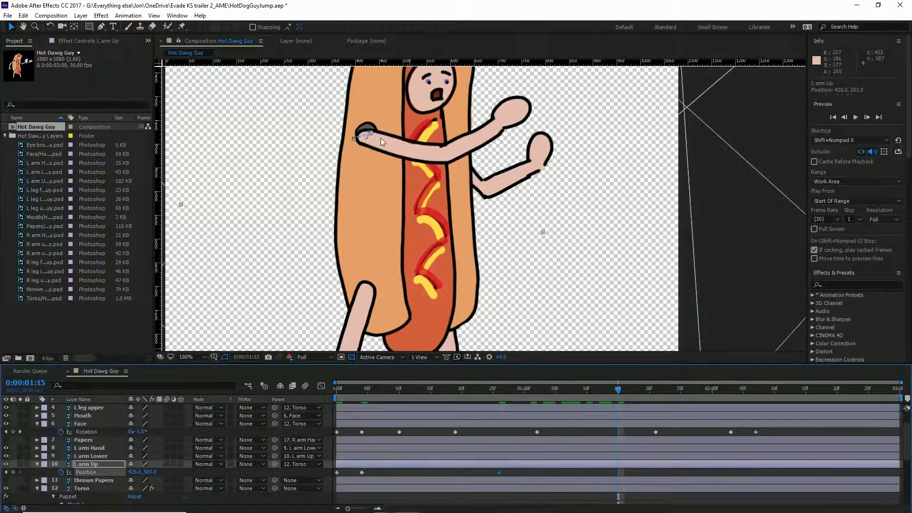
{"action": "left_click_drag", "start_coordinate": [381, 138], "coordinate": [383, 138]}
{"action": "left_click_drag", "start_coordinate": [678, 392], "coordinate": [722, 402]}
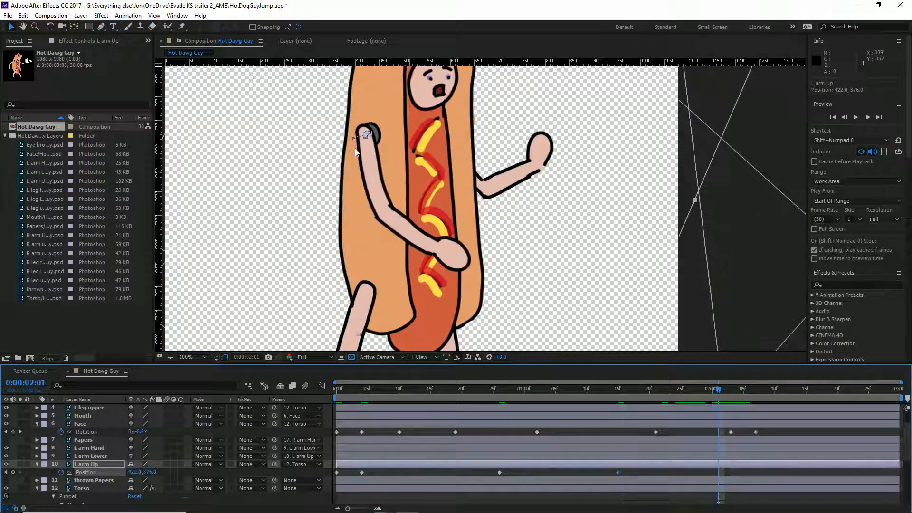
{"action": "left_click_drag", "start_coordinate": [372, 159], "coordinate": [376, 158]}
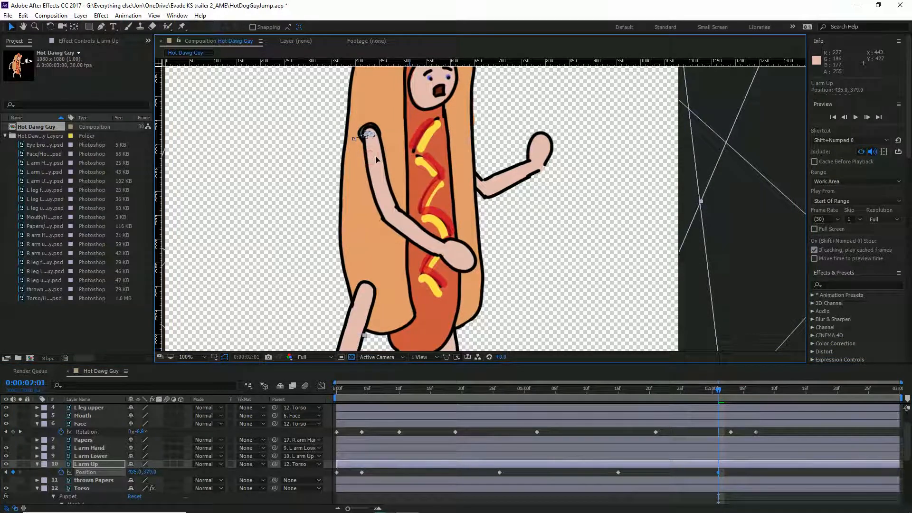
- Copy the L arm Up layer's first Position keyframe to 0:00:02:22 and play back the animation
{"action": "left_click", "coordinate": [337, 474]}
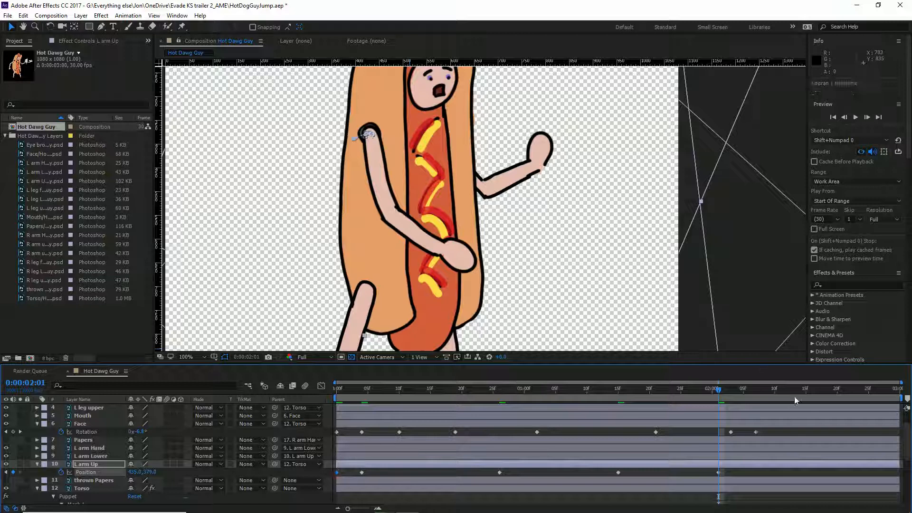
{"action": "left_click", "coordinate": [849, 389]}
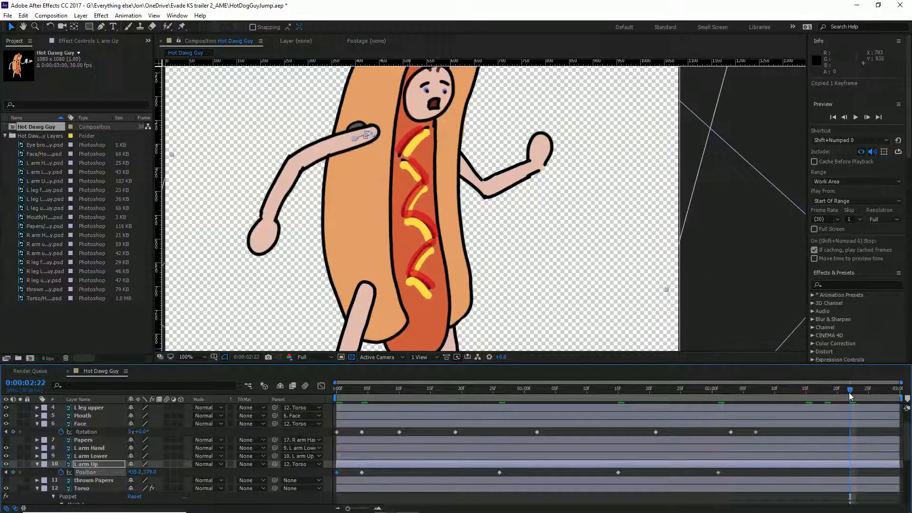
{"action": "key", "text": "ctrl+v"}
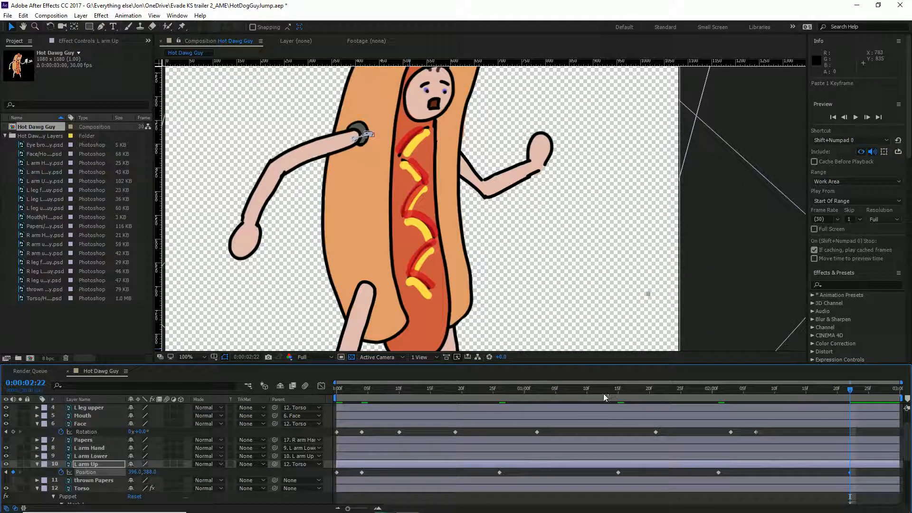
{"action": "key", "text": "space"}
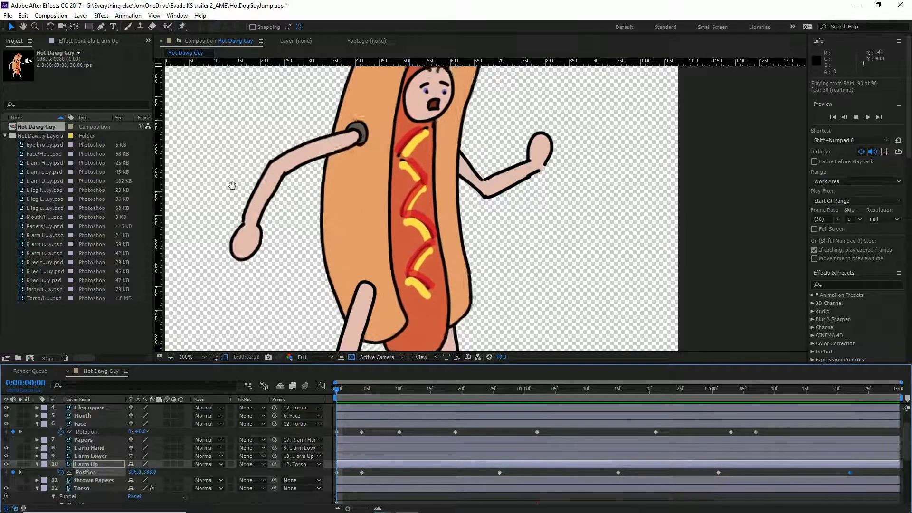
{"action": "key", "text": "space"}
{"action": "scroll", "coordinate": [446, 129], "scroll_direction": "down", "scroll_amount": 1}
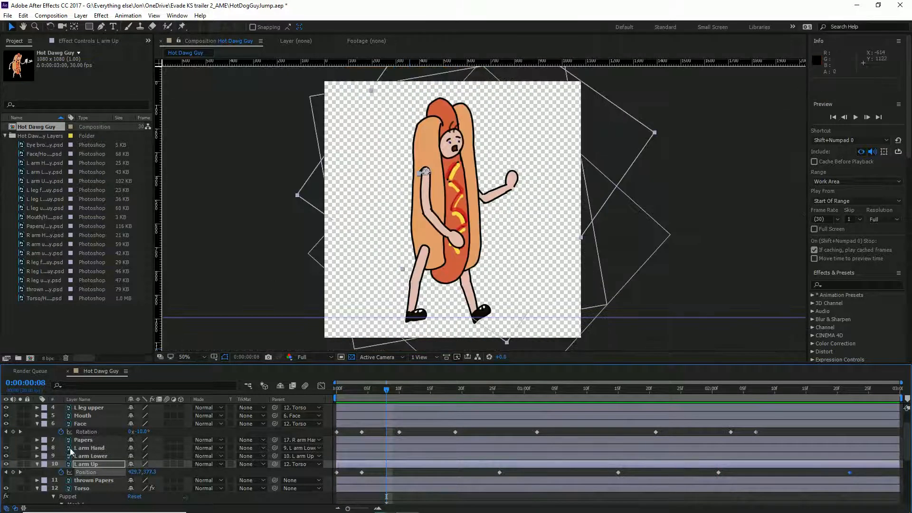
- Show the L arm Lower layer's Rotation and keyframe it at -16° at 0:00:00:00
{"action": "left_click", "coordinate": [88, 456]}
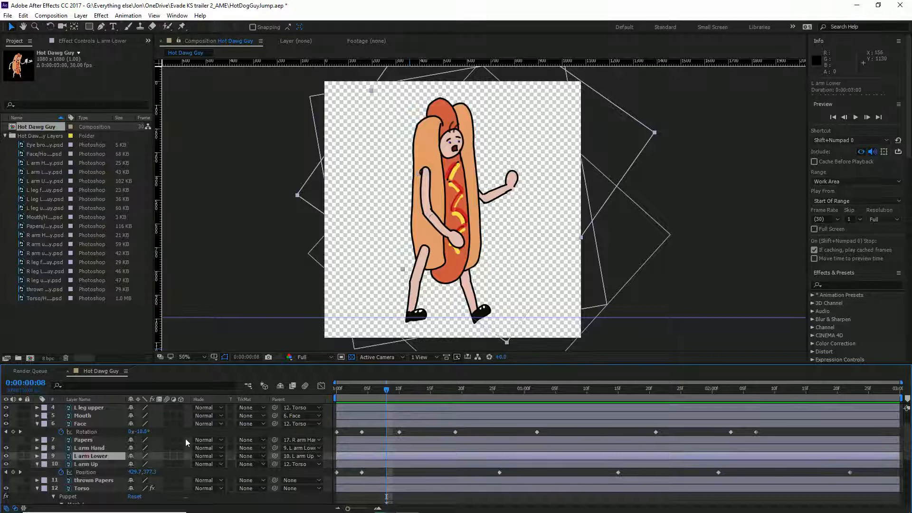
{"action": "key", "text": "r"}
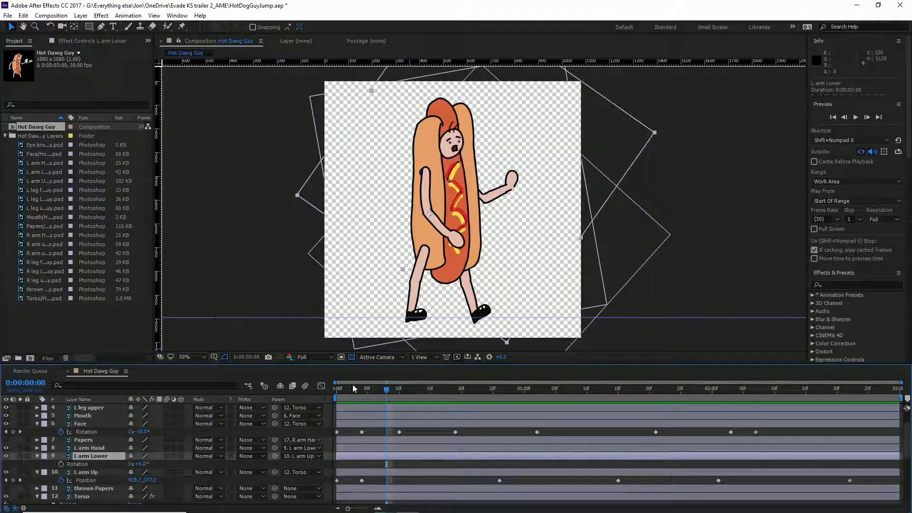
{"action": "left_click", "coordinate": [337, 389]}
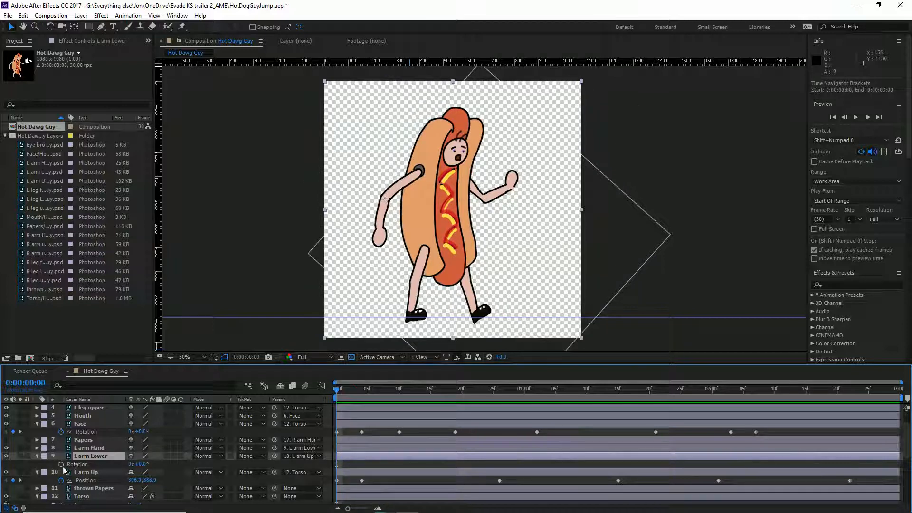
{"action": "left_click", "coordinate": [61, 463]}
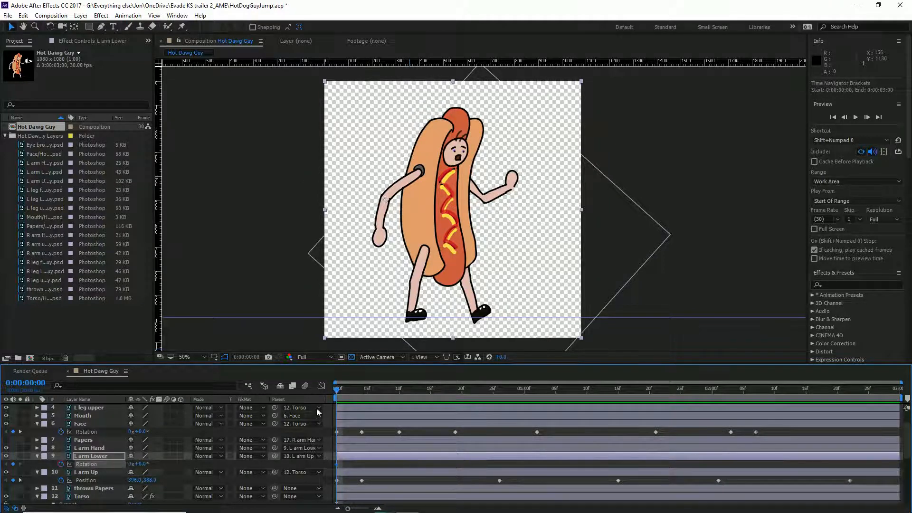
{"action": "left_click_drag", "start_coordinate": [142, 463], "coordinate": [134, 465]}
- Keyframe a different Rotation for the L arm Lower layer at 0:00:00:04 and return to the start of the composition
{"action": "left_click_drag", "start_coordinate": [360, 393], "coordinate": [364, 395]}
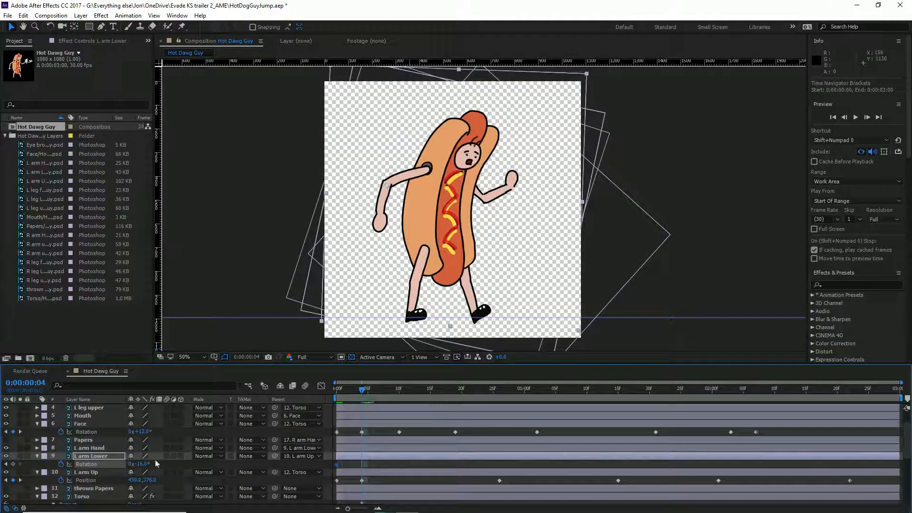
{"action": "left_click_drag", "start_coordinate": [143, 469], "coordinate": [224, 420]}
{"action": "left_click", "coordinate": [335, 391]}
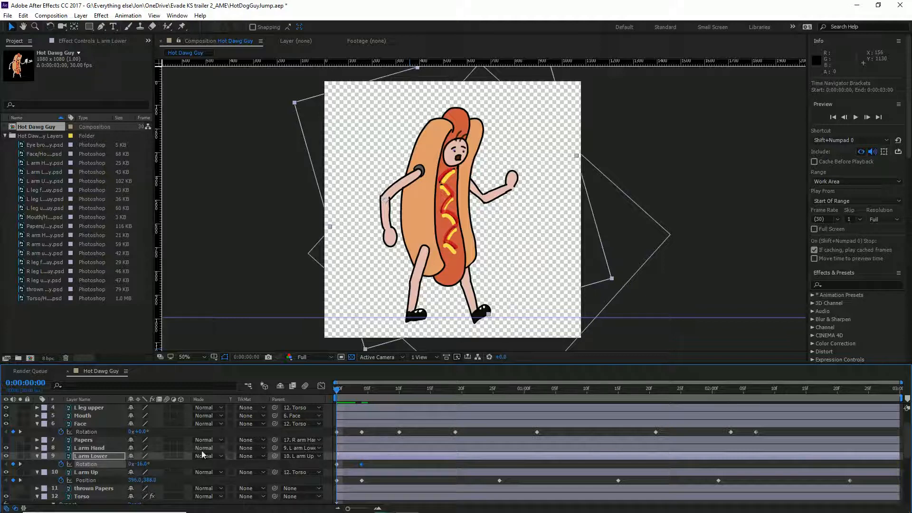
- Show the L arm Lower layer's Anchor Point and set it to 254, 486 to align the elbow, checking at 0:00:00:04
{"action": "key", "text": "a"}
{"action": "left_click", "coordinate": [367, 390]}
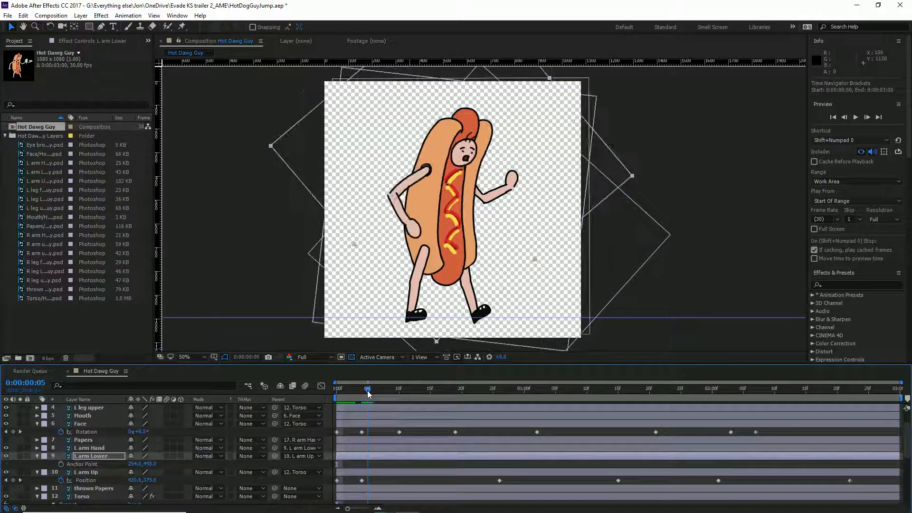
{"action": "left_click_drag", "start_coordinate": [366, 392], "coordinate": [361, 393]}
{"action": "left_click_drag", "start_coordinate": [146, 464], "coordinate": [143, 462]}
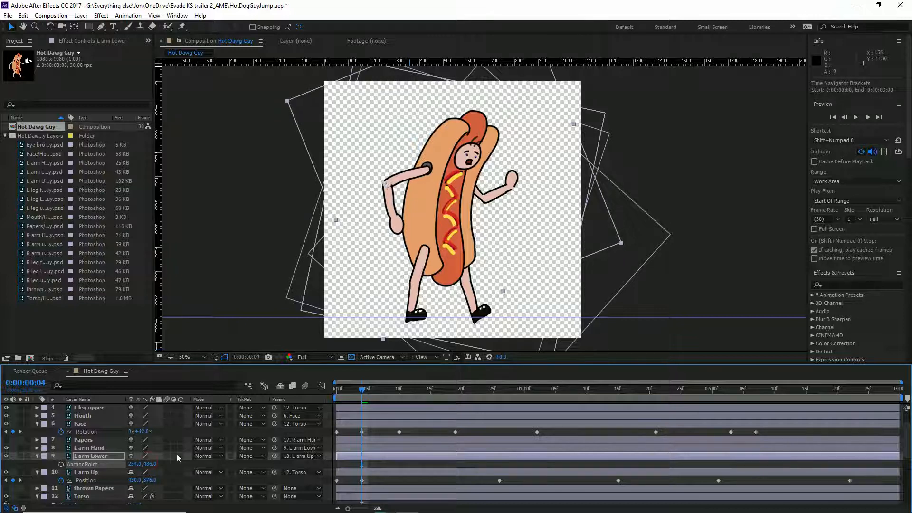
- Set the L arm Lower layer's Rotation to -1° at 0:00:00:00 and add a -40° Rotation keyframe at 0:00:00:15
{"action": "left_click_drag", "start_coordinate": [343, 391], "coordinate": [312, 394]}
{"action": "key", "text": "r"}
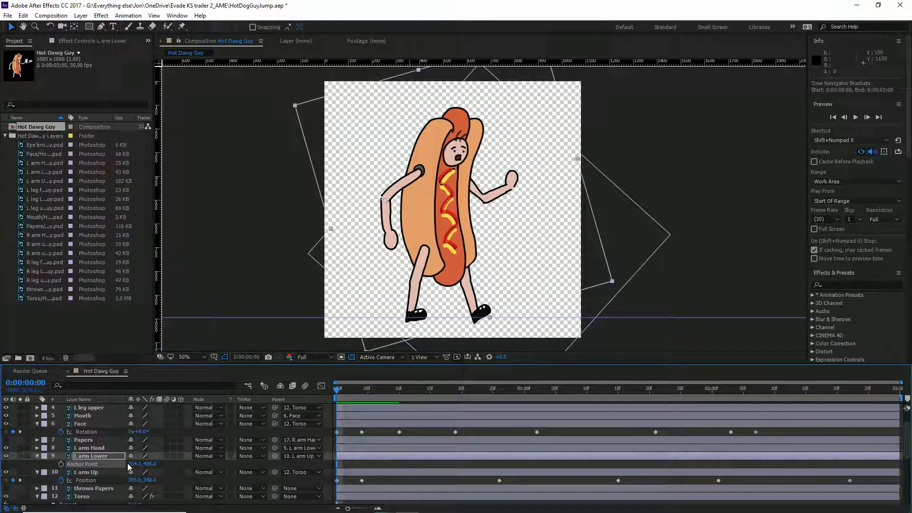
{"action": "left_click_drag", "start_coordinate": [144, 462], "coordinate": [150, 463]}
{"action": "left_click_drag", "start_coordinate": [355, 392], "coordinate": [432, 400]}
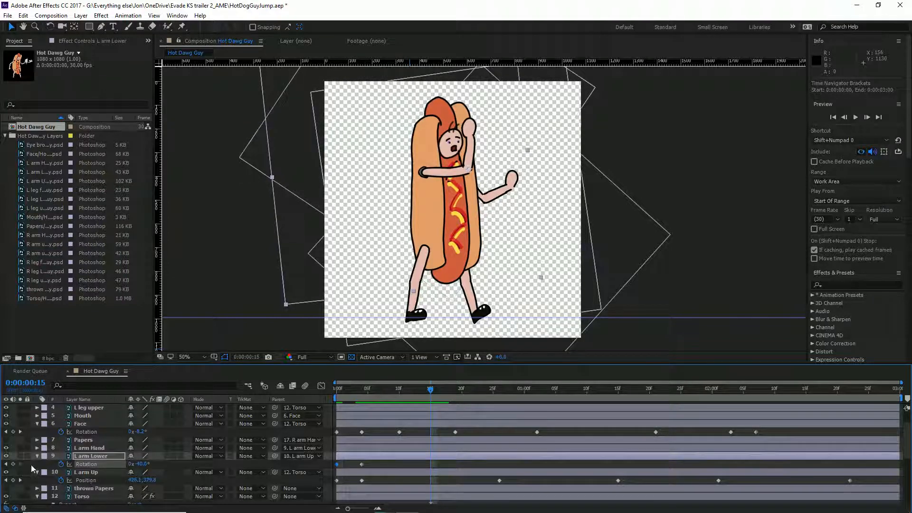
- Keyframe the L arm Lower layer's Rotation at 1° at 0:00:00:24 and -16° at 0:00:01:11
{"action": "left_click", "coordinate": [486, 394]}
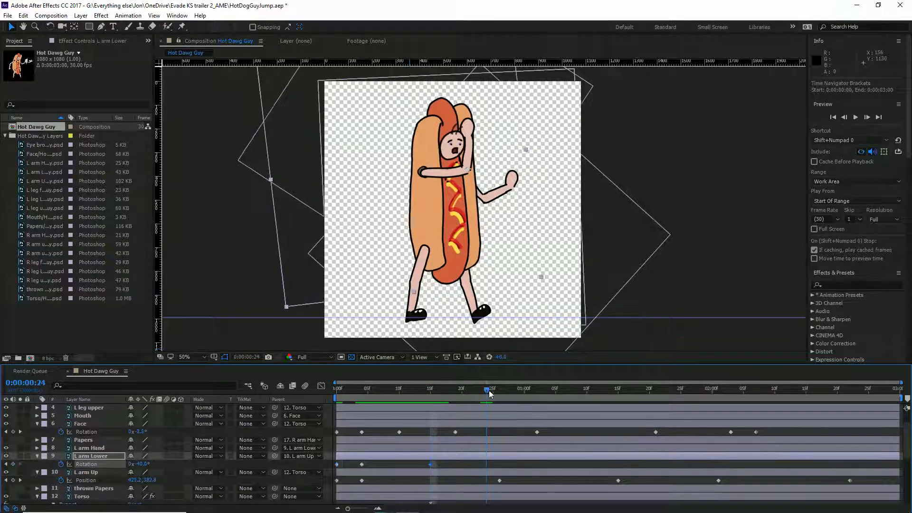
{"action": "left_click_drag", "start_coordinate": [148, 468], "coordinate": [290, 471]}
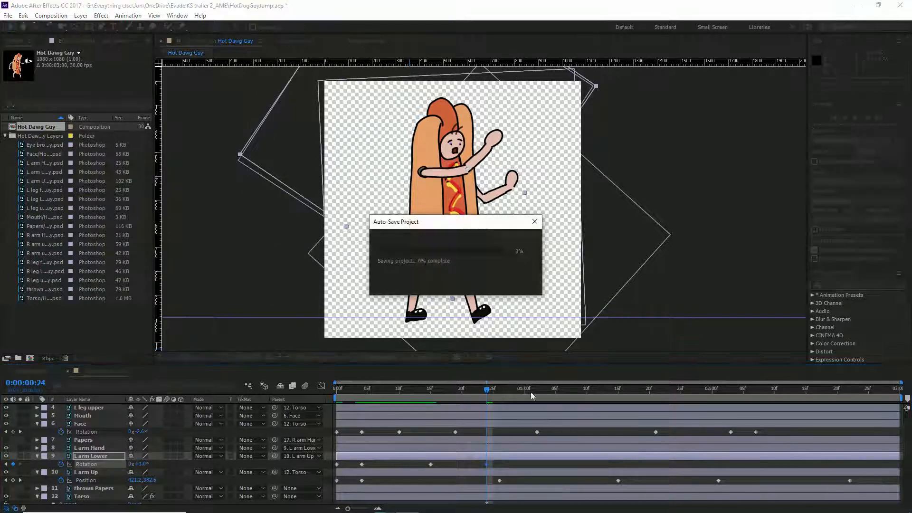
{"action": "left_click_drag", "start_coordinate": [548, 393], "coordinate": [594, 395]}
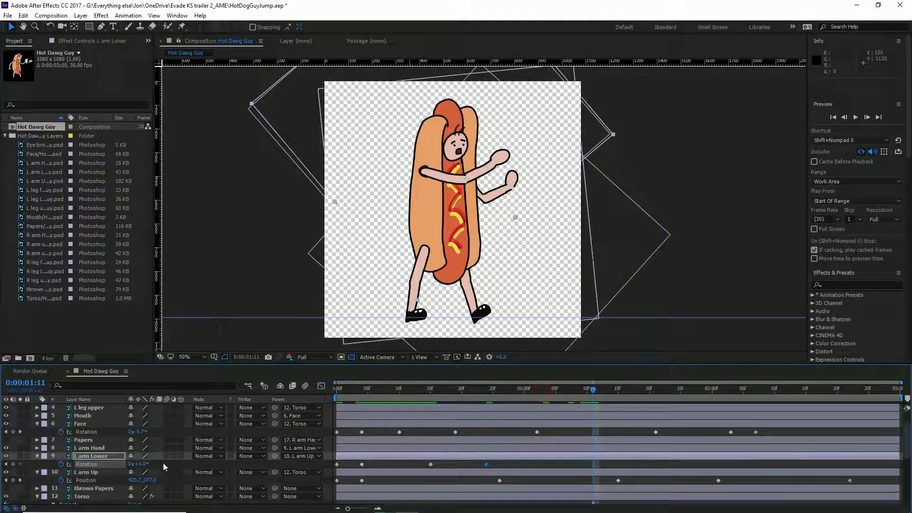
{"action": "left_click_drag", "start_coordinate": [141, 465], "coordinate": [130, 460]}
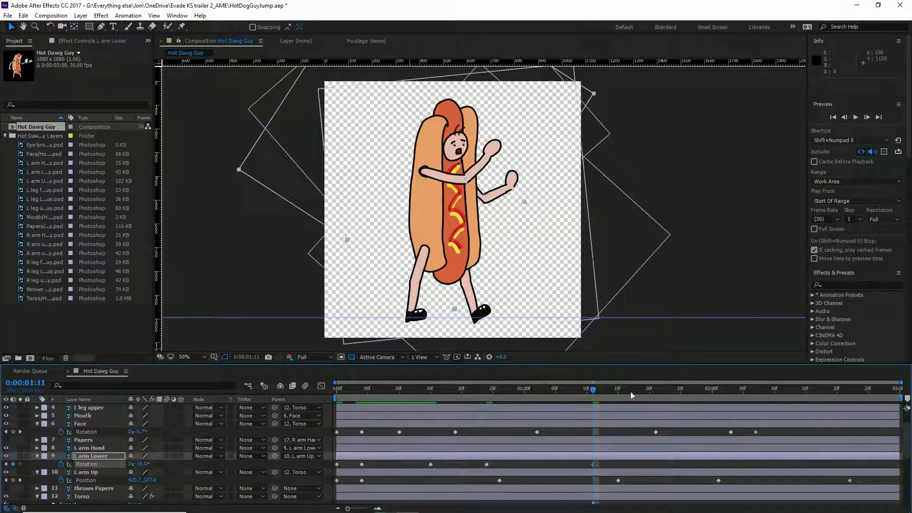
- Keyframe the L arm Lower layer's Rotation at 27° at 0:00:01:26 and -2° at 0:00:02:03
{"action": "left_click_drag", "start_coordinate": [631, 392], "coordinate": [687, 401]}
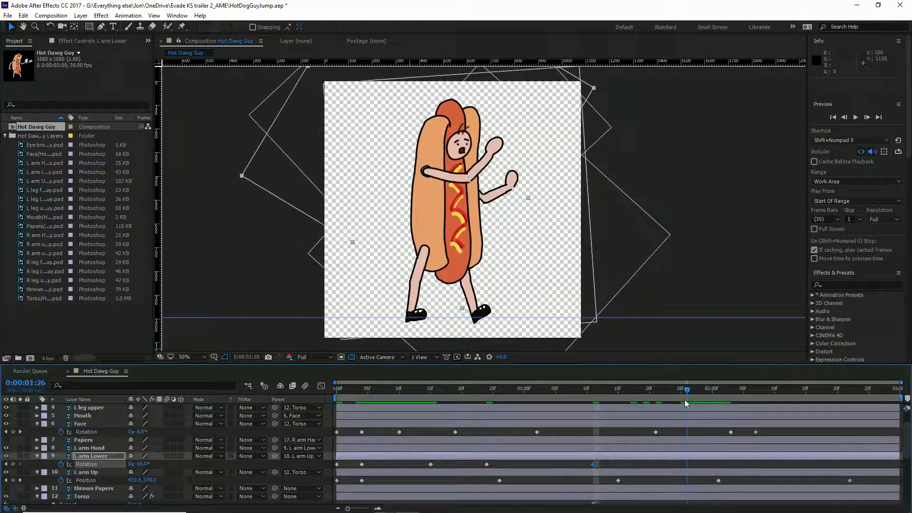
{"action": "left_click_drag", "start_coordinate": [141, 464], "coordinate": [156, 465]}
{"action": "left_click_drag", "start_coordinate": [661, 391], "coordinate": [731, 395]}
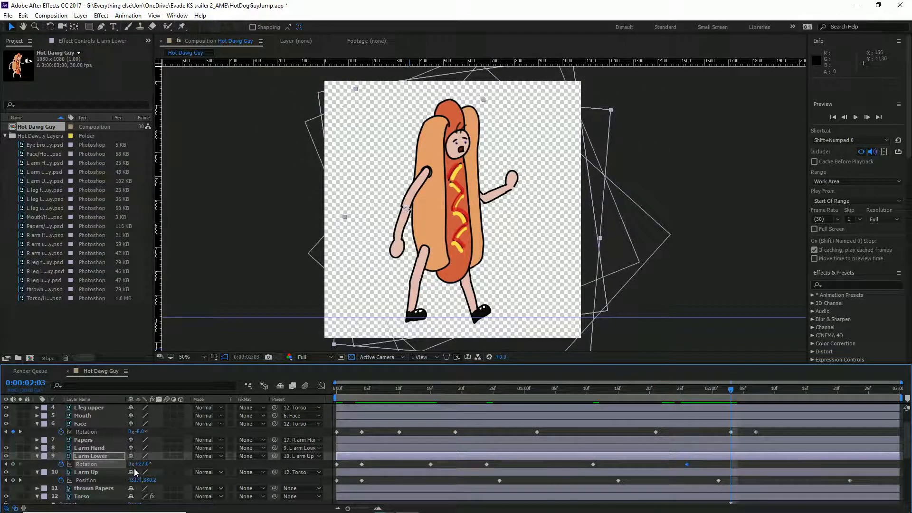
{"action": "left_click_drag", "start_coordinate": [143, 463], "coordinate": [130, 462]}
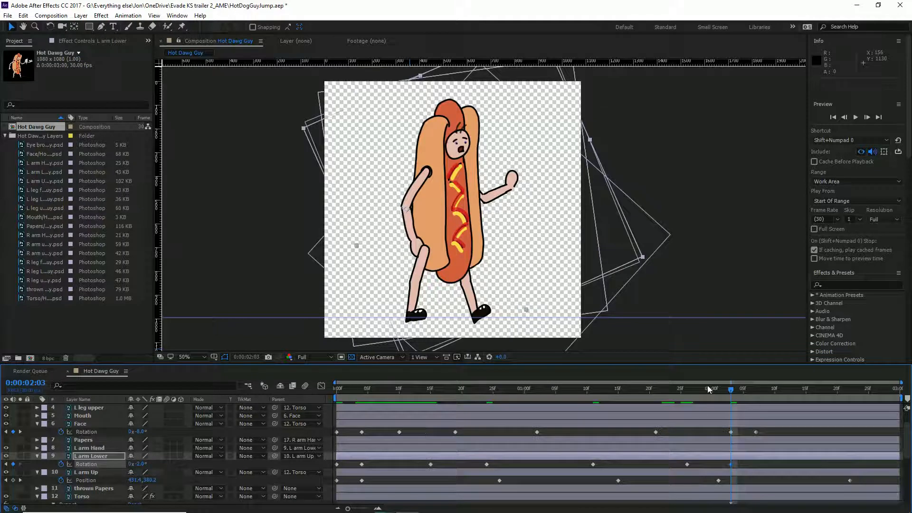
- Keyframe the L arm Lower layer's Rotation at 19° at 0:00:02:23 and play back the animation
{"action": "left_click_drag", "start_coordinate": [707, 387], "coordinate": [856, 393]}
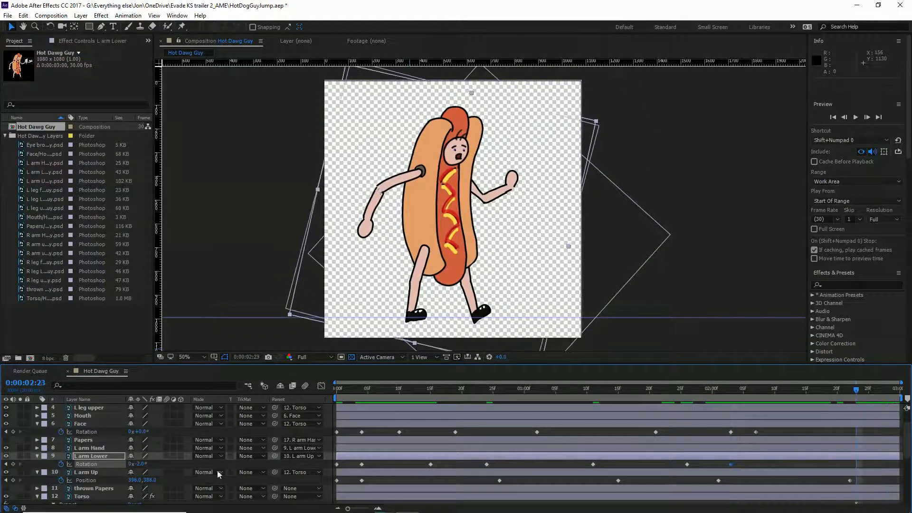
{"action": "left_click_drag", "start_coordinate": [141, 464], "coordinate": [149, 464]}
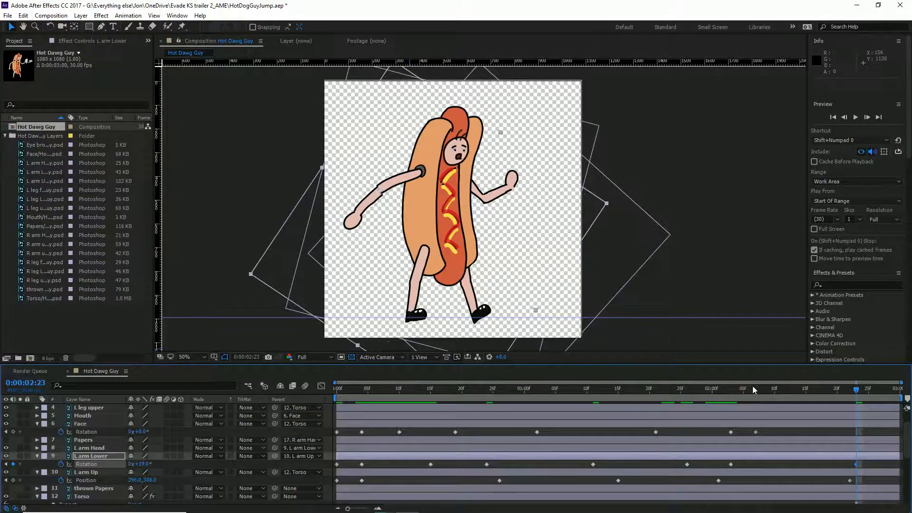
{"action": "key", "text": "space"}
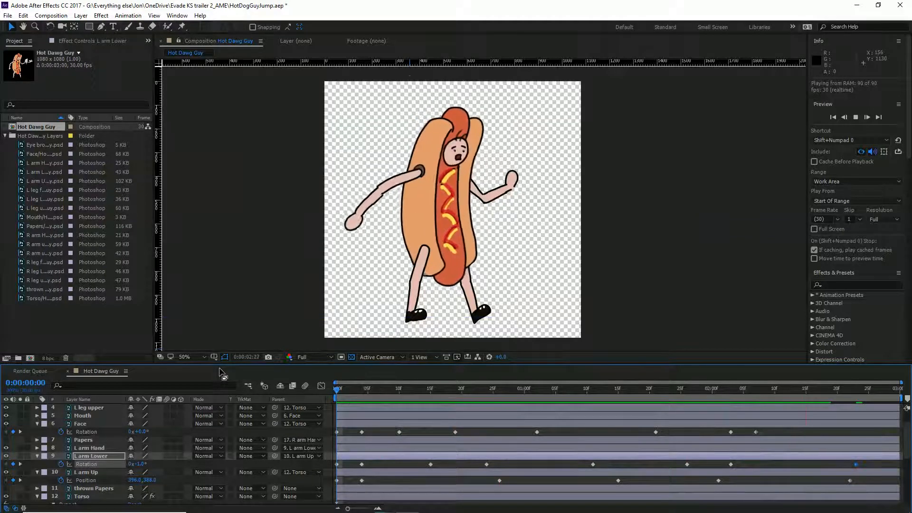
{"action": "key", "text": "space"}
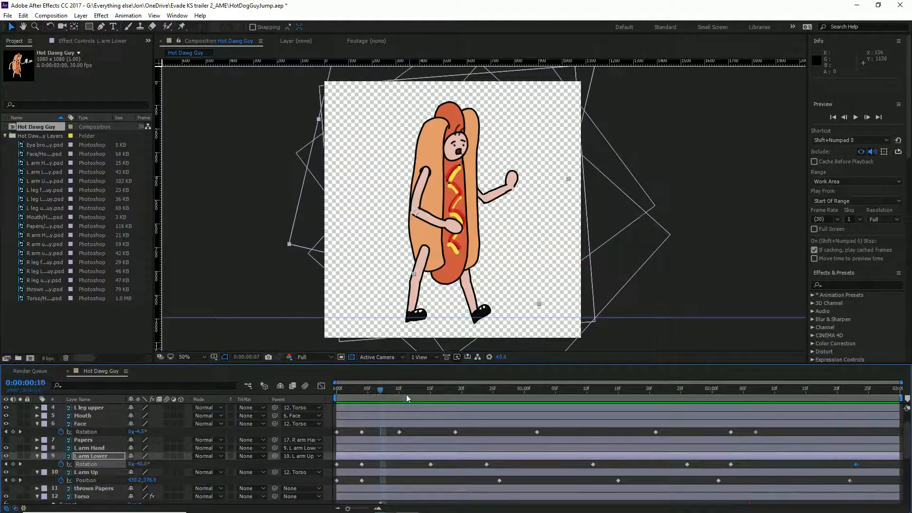
- Keyframe the L arm Lower layer's Anchor Point at 254, 486 at 0:00:01:24 and 256, 497 at 0:00:02:05
{"action": "left_click_drag", "start_coordinate": [407, 398], "coordinate": [512, 391]}
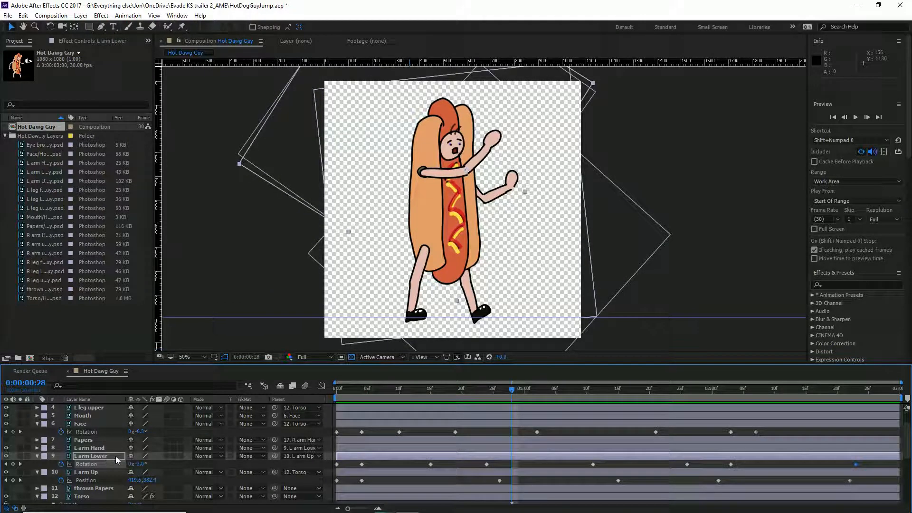
{"action": "left_click_drag", "start_coordinate": [447, 394], "coordinate": [745, 390]}
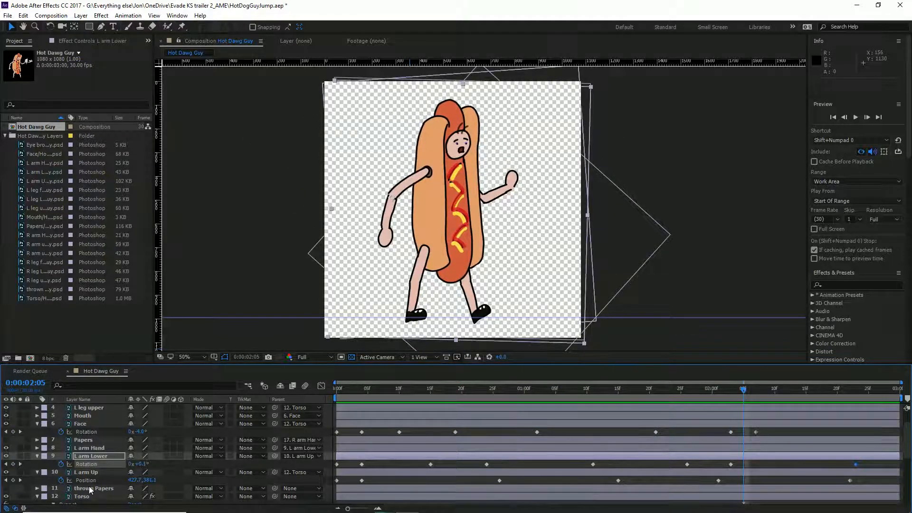
{"action": "left_click", "coordinate": [61, 464]}
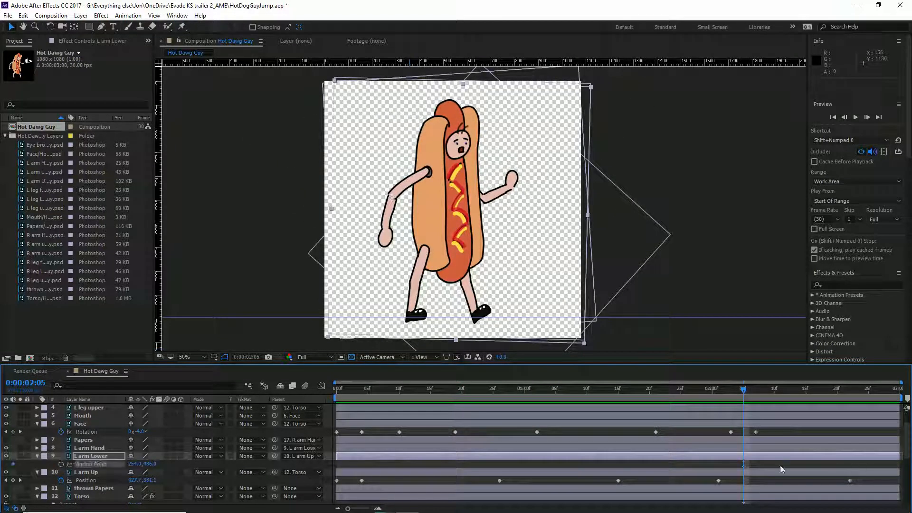
{"action": "left_click_drag", "start_coordinate": [744, 464], "coordinate": [678, 463]}
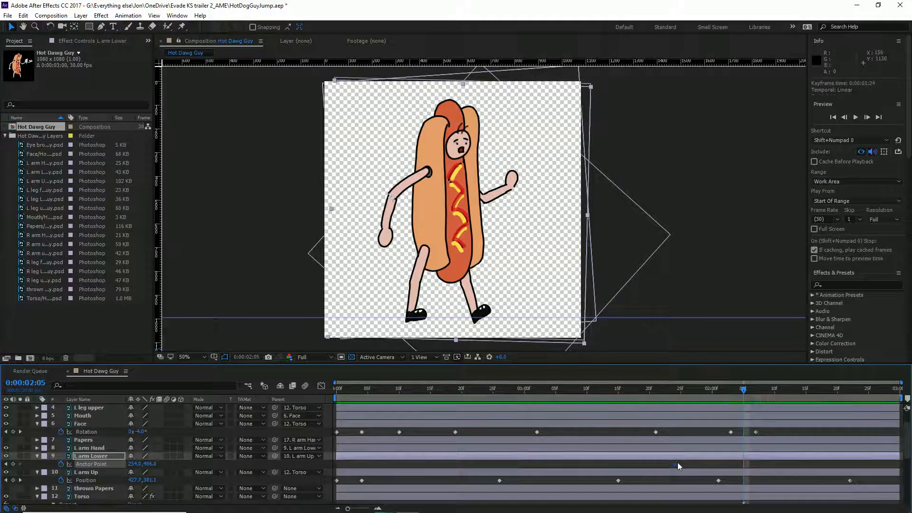
{"action": "mouse_move", "coordinate": [135, 469]}
{"action": "left_mouse_down"}
{"action": "mouse_move", "coordinate": [150, 464]}
{"action": "mouse_move", "coordinate": [134, 472]}
{"action": "mouse_move", "coordinate": [135, 463]}
{"action": "left_mouse_up"}
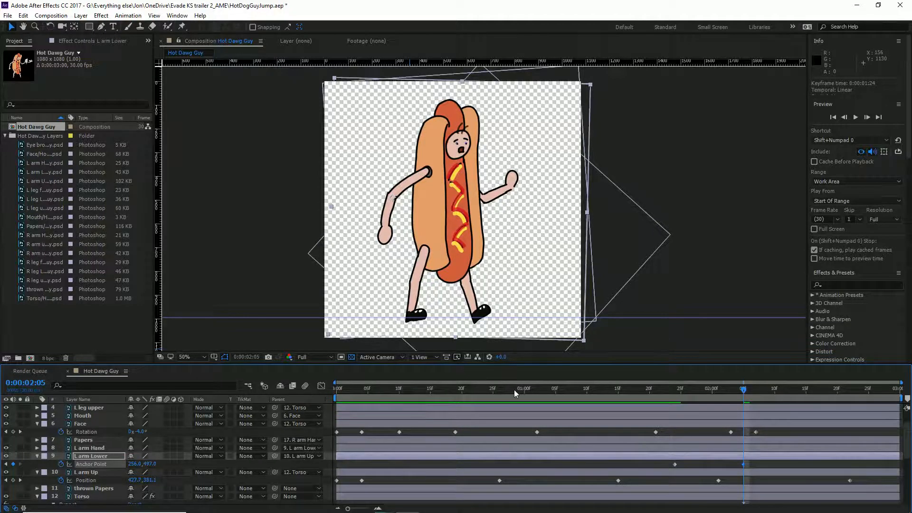
- Check the elbow through the animation, then keyframe the L arm Hand layer's Rotation at 0° at 0:00:02:05
{"action": "left_click_drag", "start_coordinate": [515, 389], "coordinate": [901, 391]}
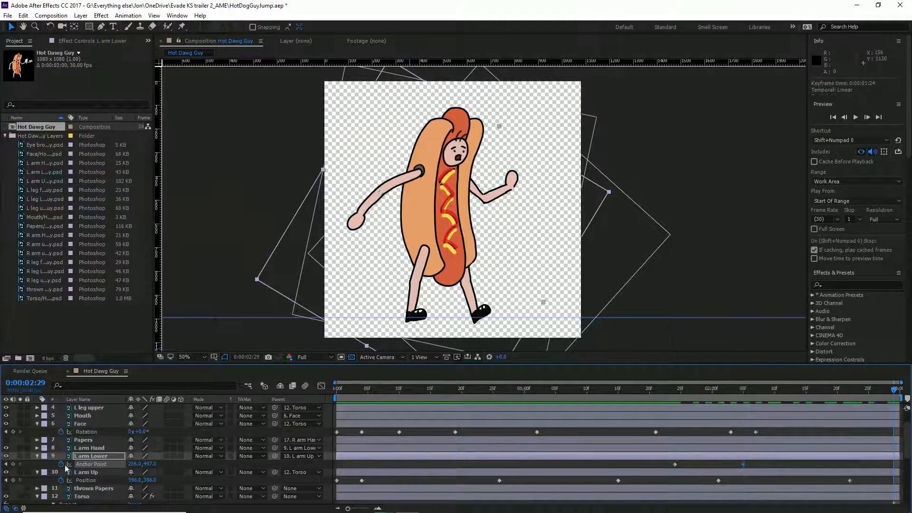
{"action": "left_click_drag", "start_coordinate": [384, 392], "coordinate": [543, 395]}
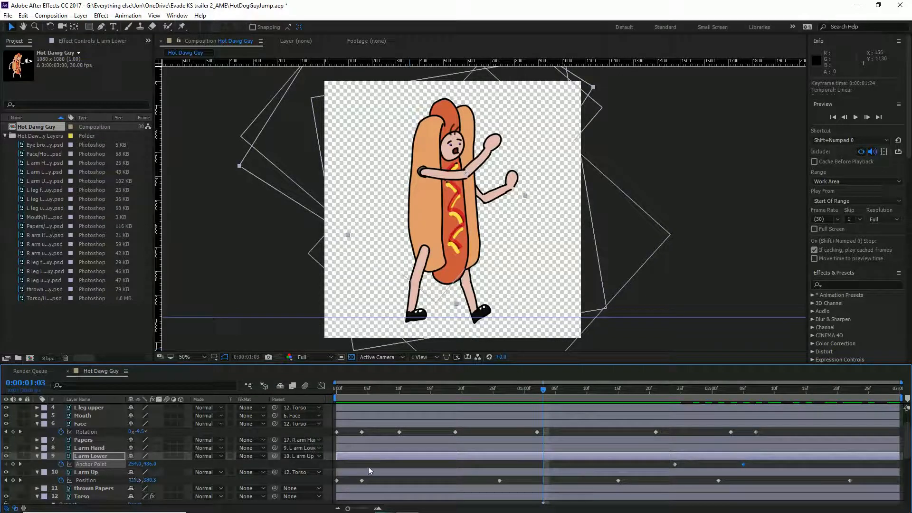
{"action": "left_click_drag", "start_coordinate": [708, 391], "coordinate": [743, 394]}
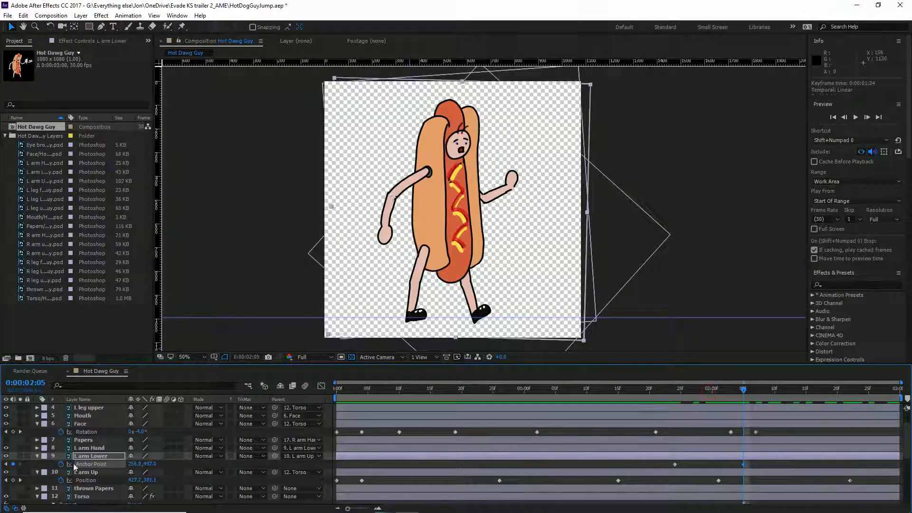
{"action": "left_click", "coordinate": [86, 448]}
{"action": "key", "text": "r"}
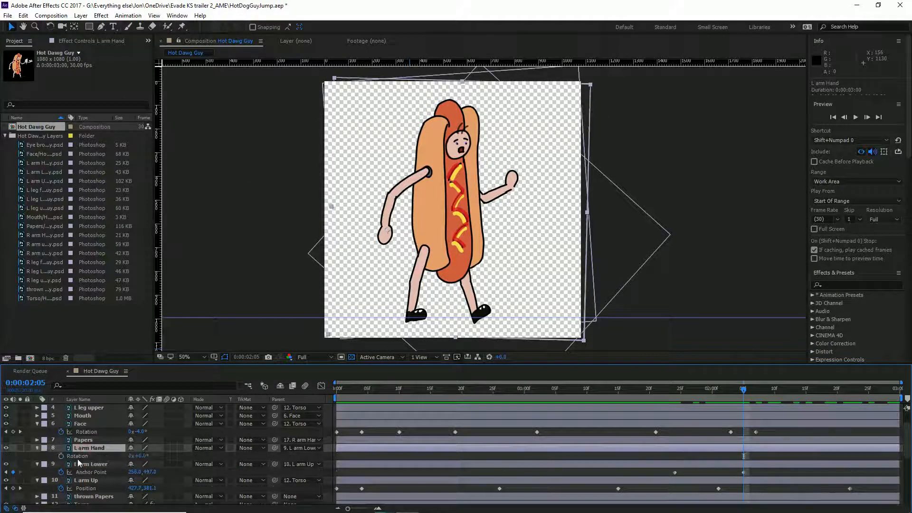
{"action": "left_click", "coordinate": [61, 456]}
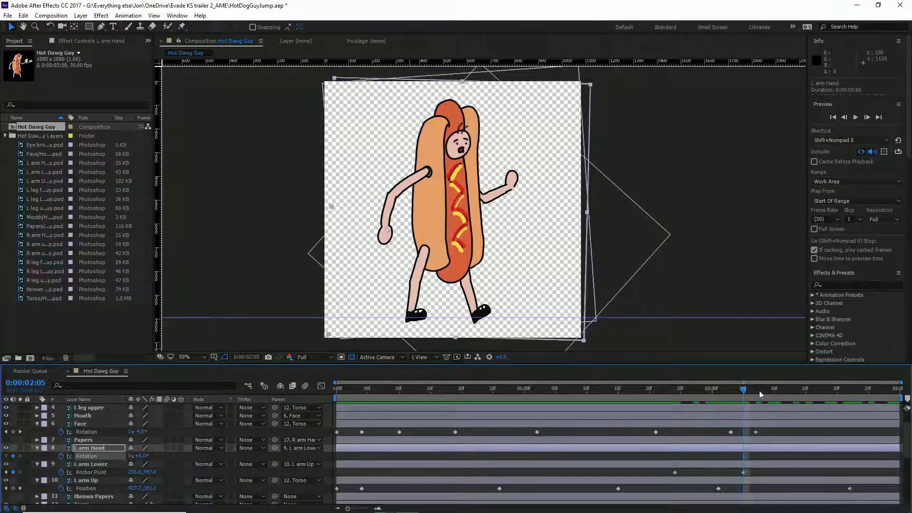
- Keyframe the L arm Hand layer's Rotation at 11° at 0:00:02:14 and at a negative angle at 0:00:02:24
{"action": "left_click_drag", "start_coordinate": [760, 390], "coordinate": [800, 390]}
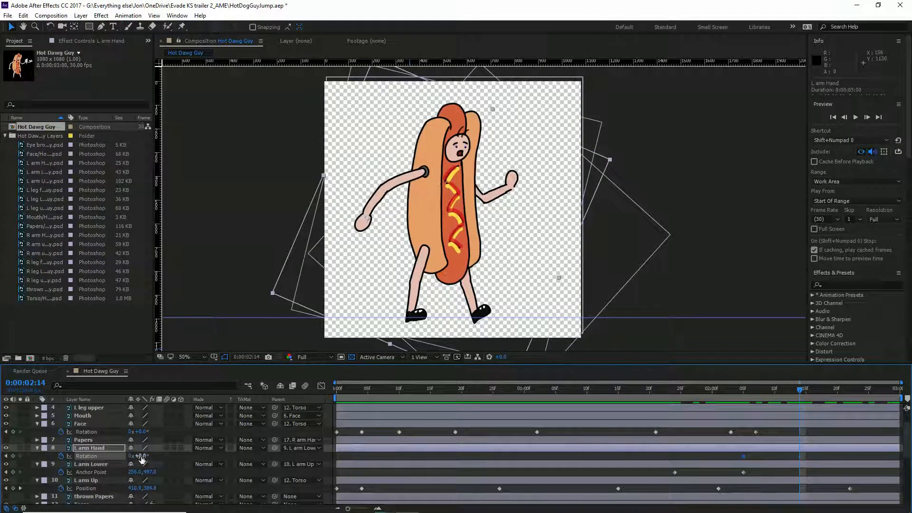
{"action": "left_click_drag", "start_coordinate": [141, 457], "coordinate": [143, 457]}
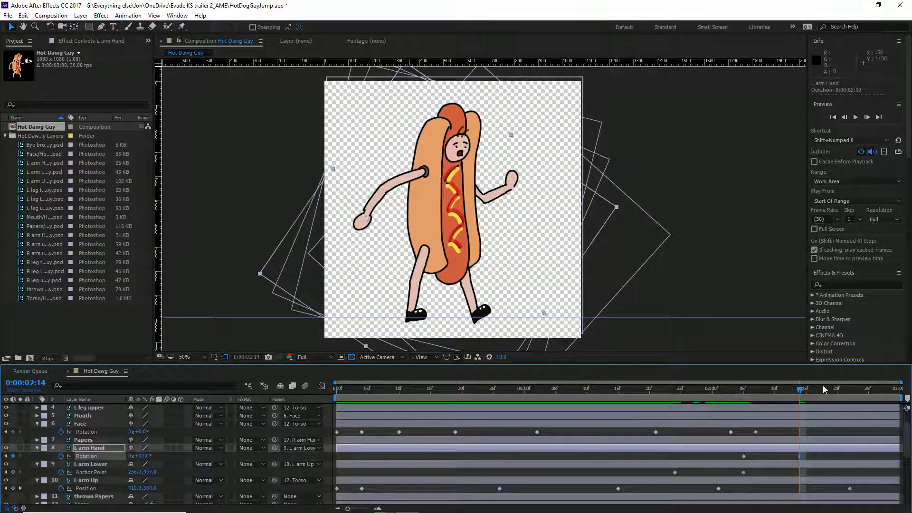
{"action": "key", "text": "space"}
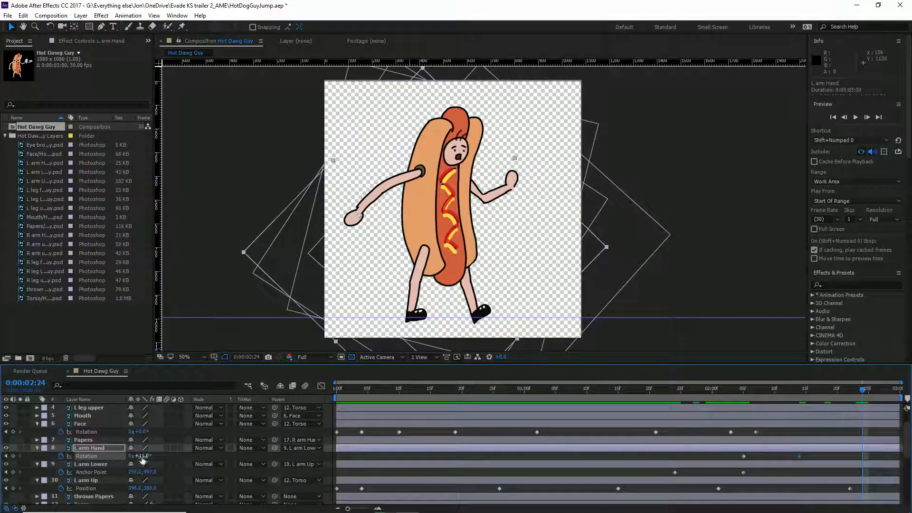
{"action": "left_click_drag", "start_coordinate": [141, 457], "coordinate": [127, 455]}
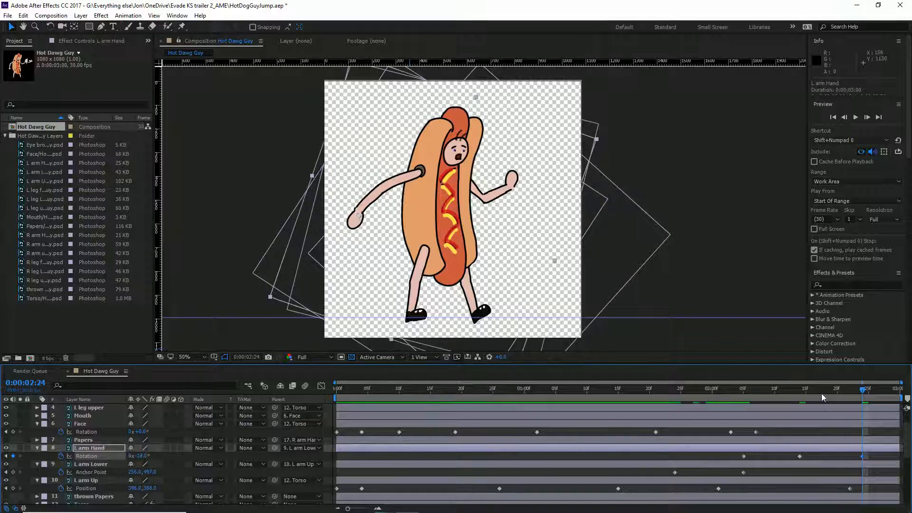
- Play back the animation and review the arm and torso keyframes in the layer list up to 0:00:02:03
{"action": "key", "text": "space"}
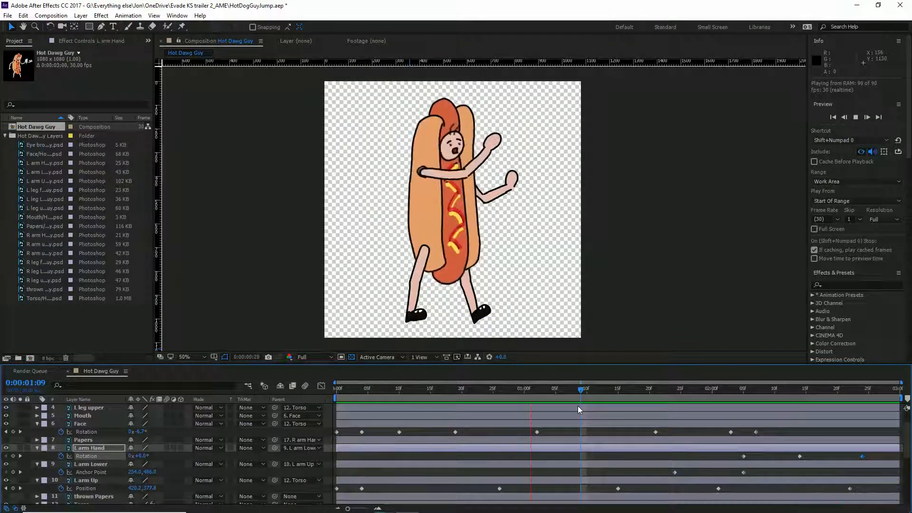
{"action": "key", "text": "space"}
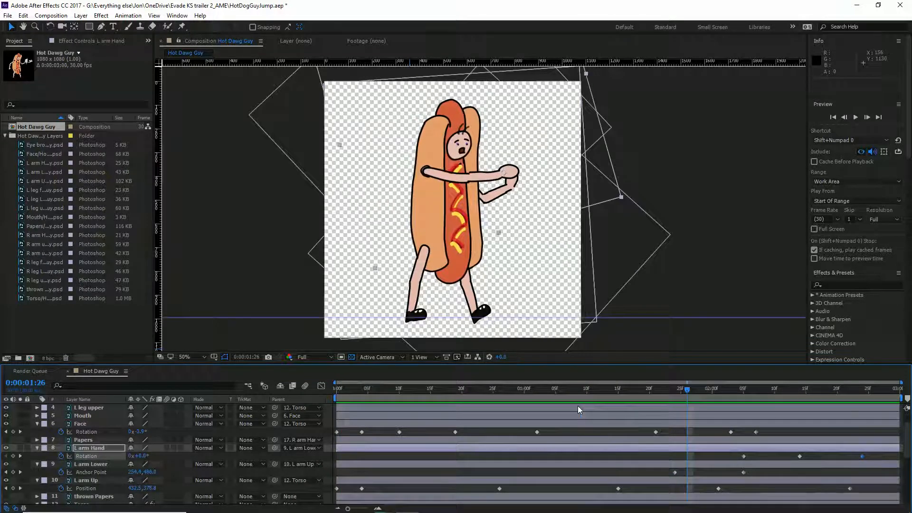
{"action": "scroll", "coordinate": [115, 437], "scroll_direction": "down", "scroll_amount": 3}
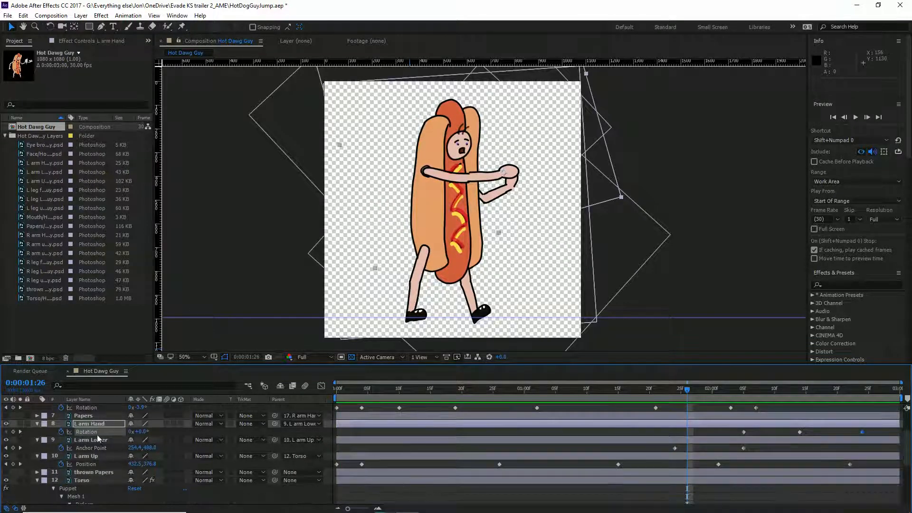
{"action": "scroll", "coordinate": [98, 445], "scroll_direction": "down", "scroll_amount": 10}
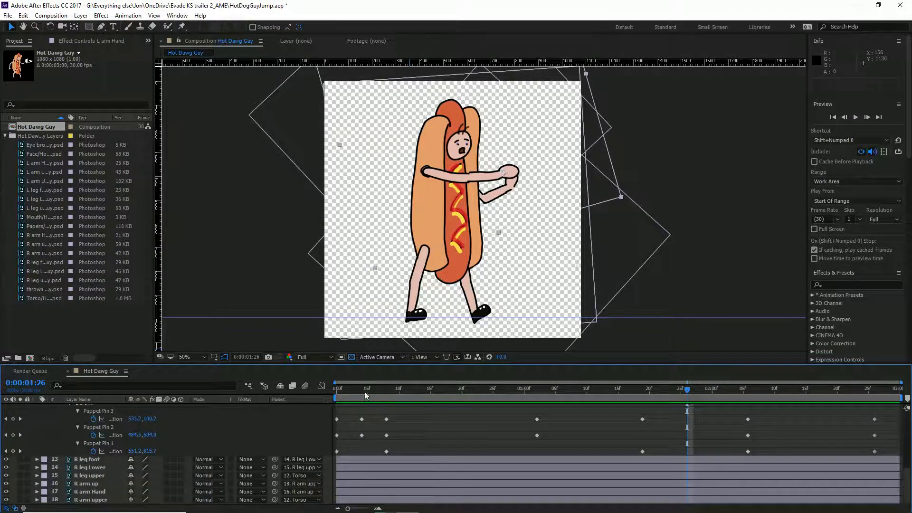
{"action": "left_click_drag", "start_coordinate": [364, 391], "coordinate": [730, 419]}
{"action": "scroll", "coordinate": [83, 451], "scroll_direction": "up", "scroll_amount": 6}
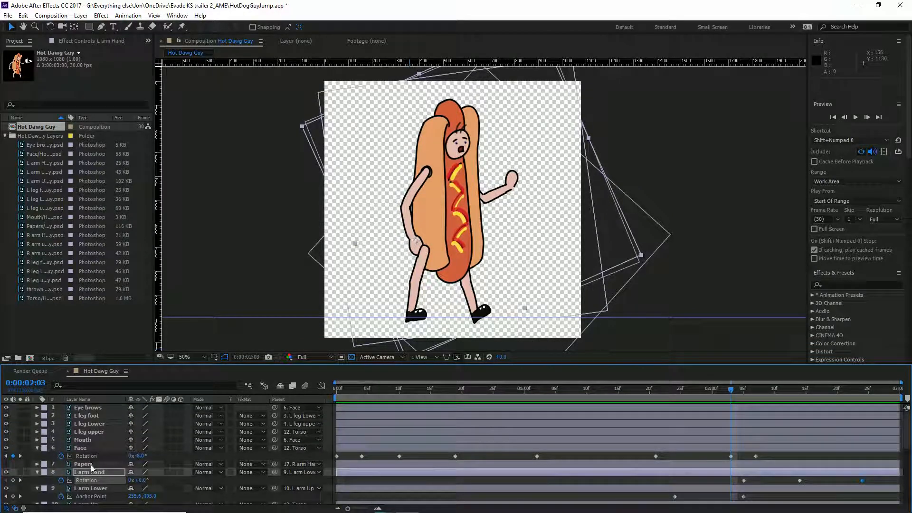
{"action": "scroll", "coordinate": [90, 472], "scroll_direction": "down", "scroll_amount": 2}
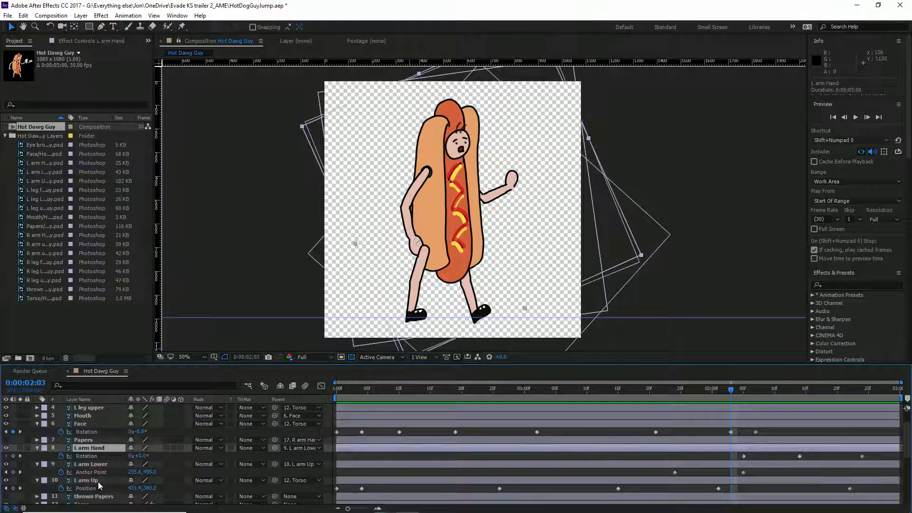
- Keyframe the R arm upper layer's Rotation at 125° at 0:00:00:00
{"action": "left_click", "coordinate": [95, 481], "text": "shift"}
{"action": "left_click_drag", "start_coordinate": [93, 481], "coordinate": [102, 413]}
{"action": "scroll", "coordinate": [99, 449], "scroll_direction": "down", "scroll_amount": 5}
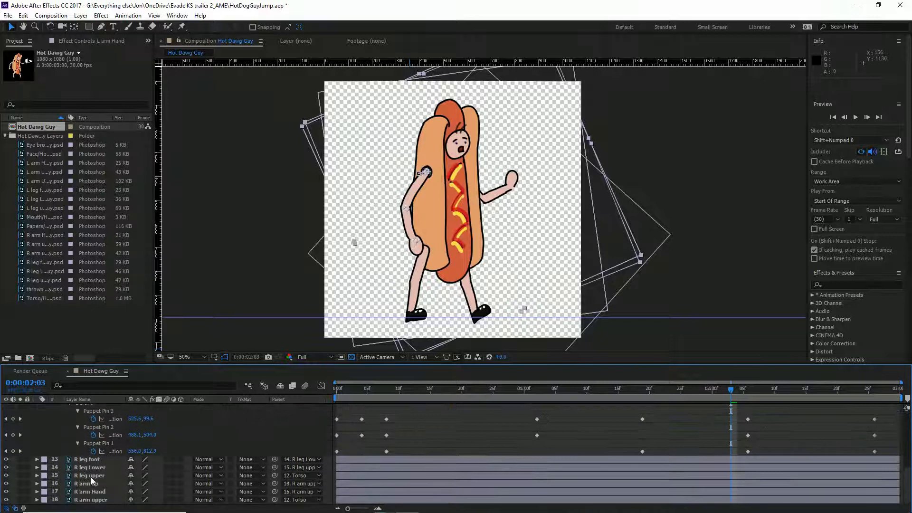
{"action": "left_click", "coordinate": [96, 483]}
{"action": "left_click", "coordinate": [103, 500]}
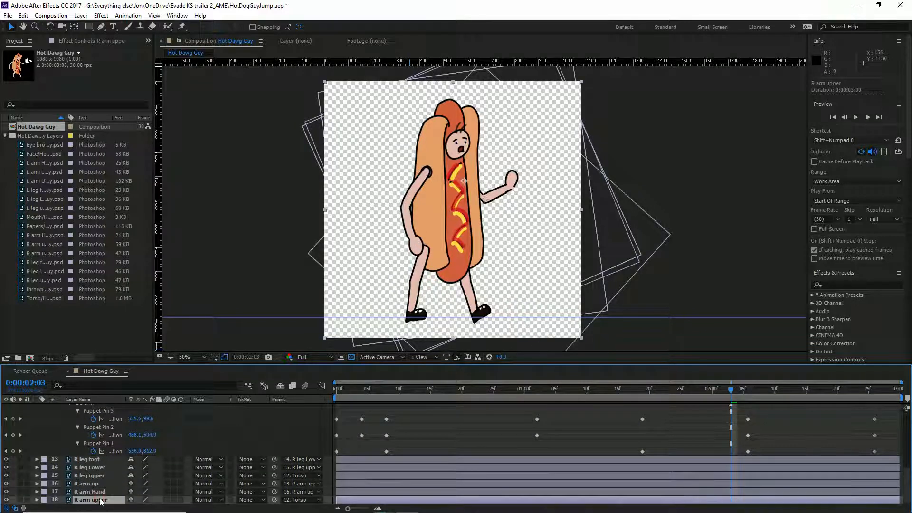
{"action": "key", "text": "r"}
{"action": "left_click_drag", "start_coordinate": [356, 385], "coordinate": [296, 392]}
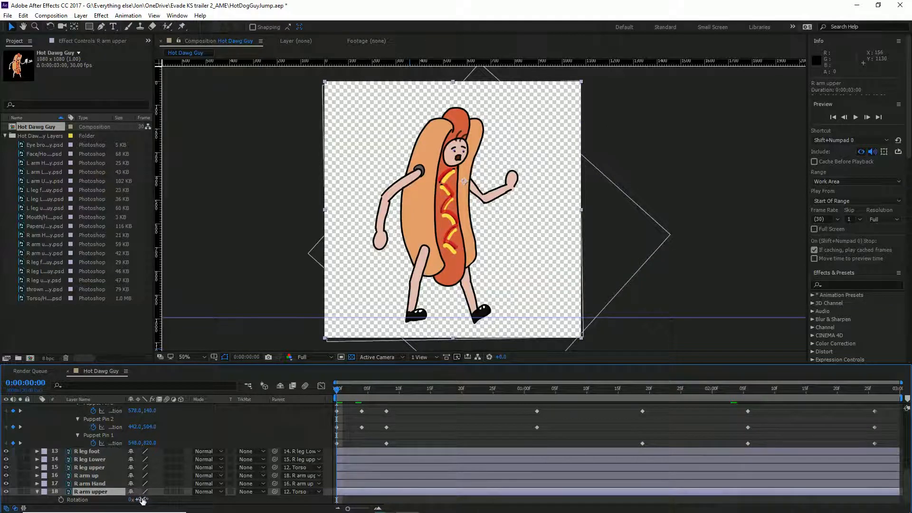
{"action": "left_click_drag", "start_coordinate": [143, 500], "coordinate": [186, 484]}
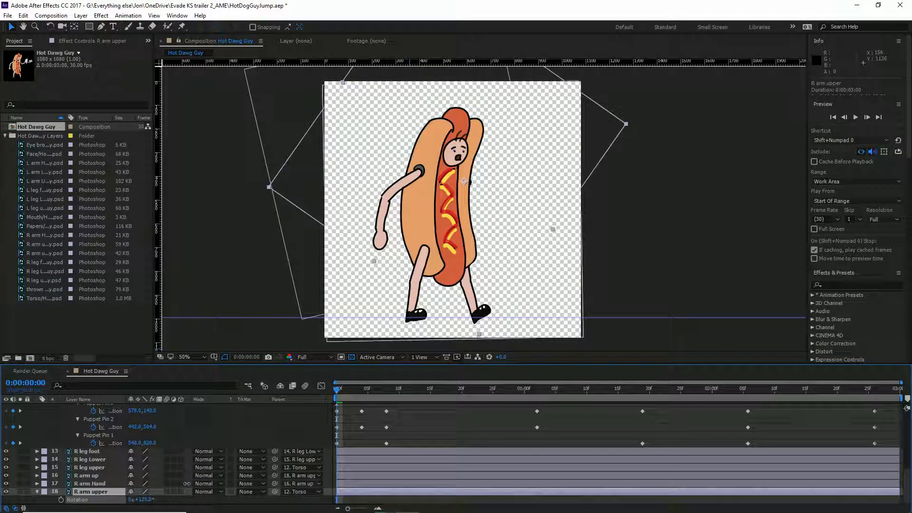
{"action": "left_click", "coordinate": [89, 493]}
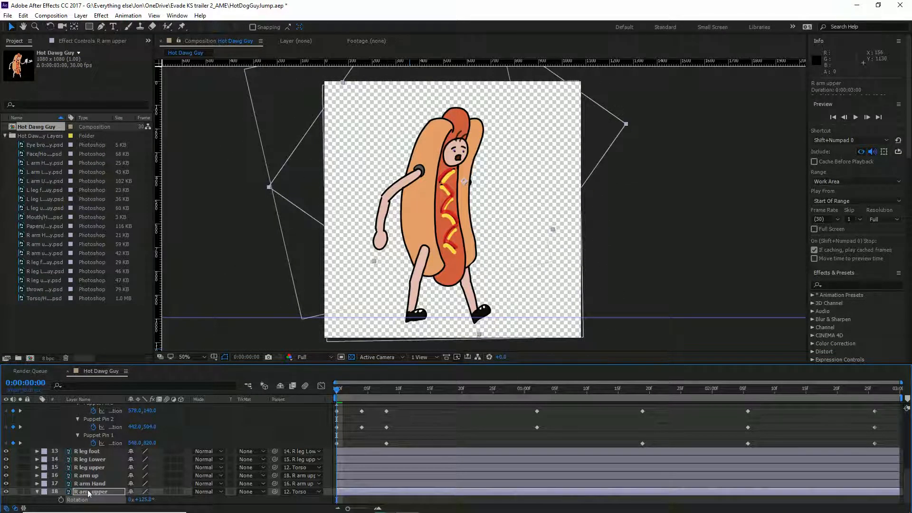
{"action": "left_click", "coordinate": [62, 500]}
- Move the R arm upper layer's first Rotation keyframe to 0:00:00:04 and keyframe the rotation at -60° at 0:00:00:14
{"action": "left_click_drag", "start_coordinate": [355, 392], "coordinate": [382, 392]}
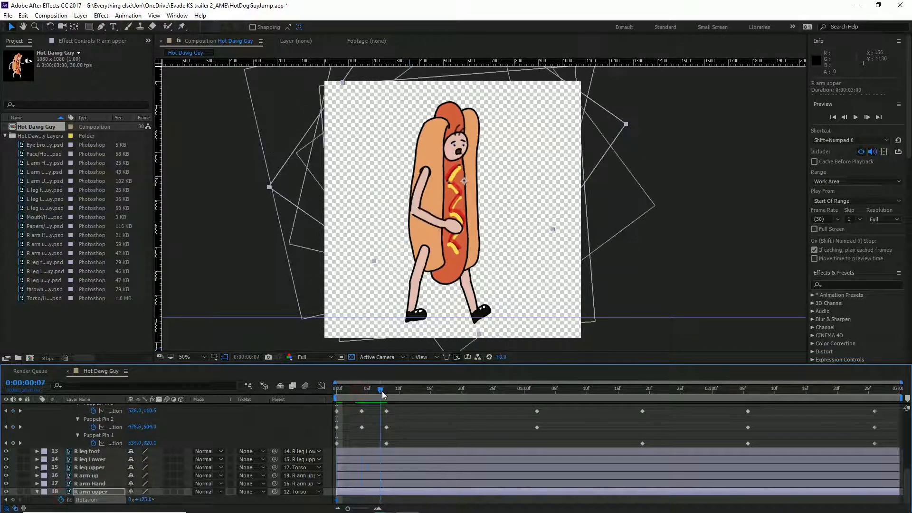
{"action": "left_click_drag", "start_coordinate": [337, 499], "coordinate": [362, 502]}
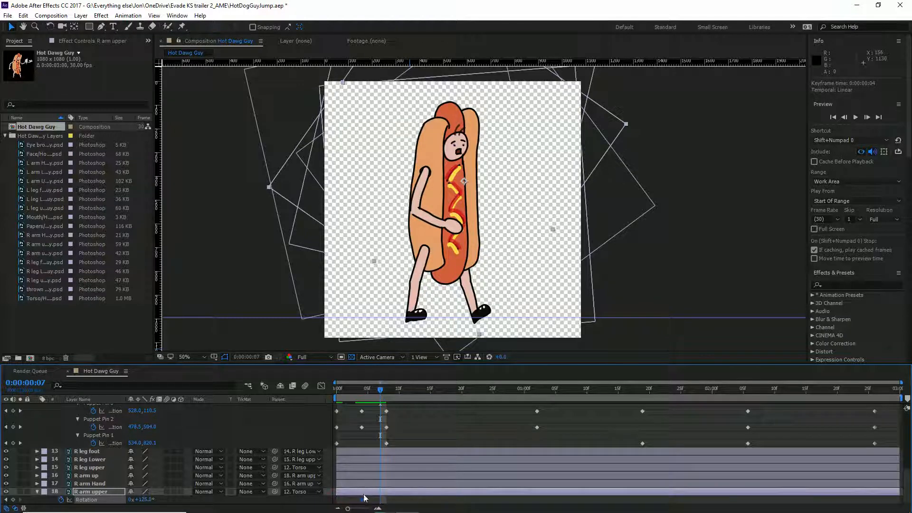
{"action": "left_click_drag", "start_coordinate": [388, 394], "coordinate": [422, 399]}
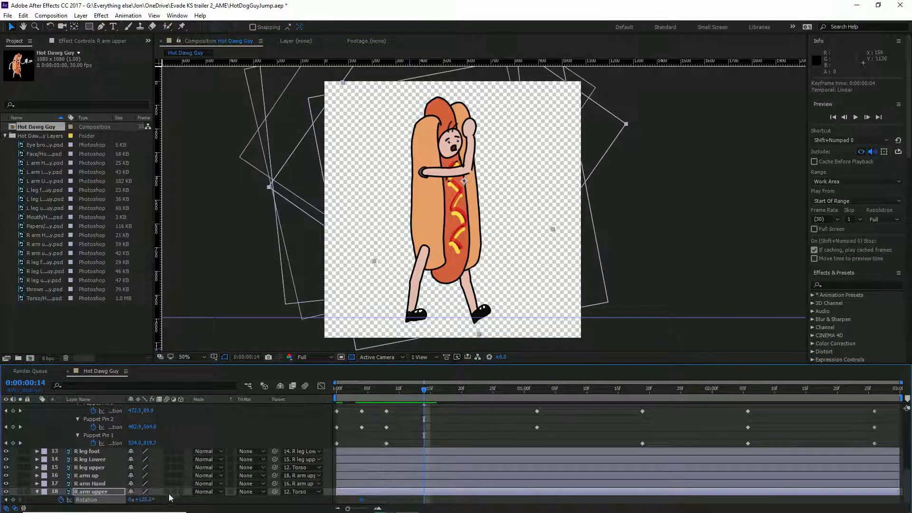
{"action": "left_click_drag", "start_coordinate": [141, 501], "coordinate": [46, 486]}
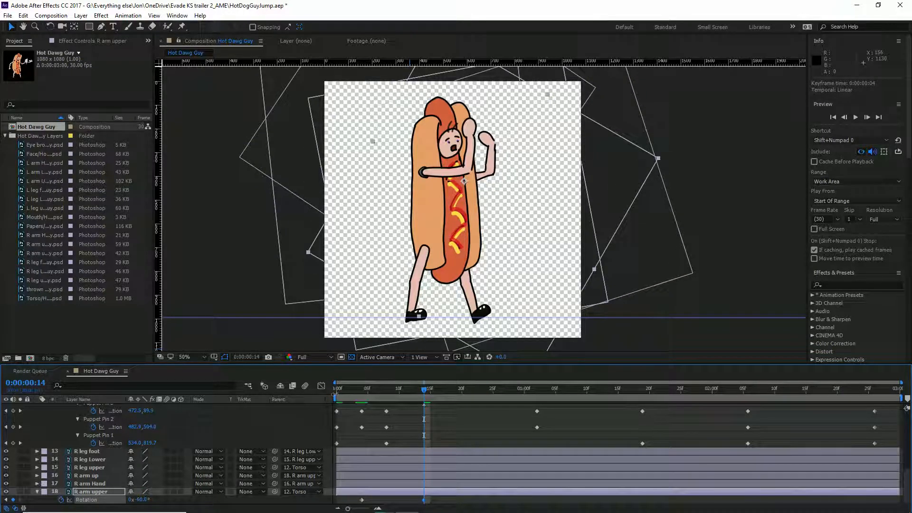
- Keyframe the R arm upper layer's Rotation at a more negative angle at 0:00:00:28 and at -63° at 0:00:01:09
{"action": "left_click", "coordinate": [352, 388]}
{"action": "left_click_drag", "start_coordinate": [352, 389], "coordinate": [512, 389]}
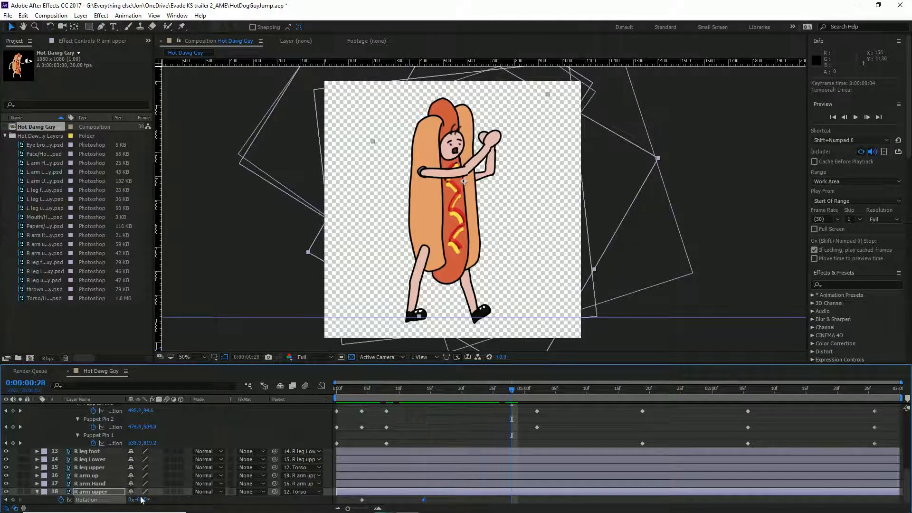
{"action": "left_click_drag", "start_coordinate": [141, 499], "coordinate": [137, 500]}
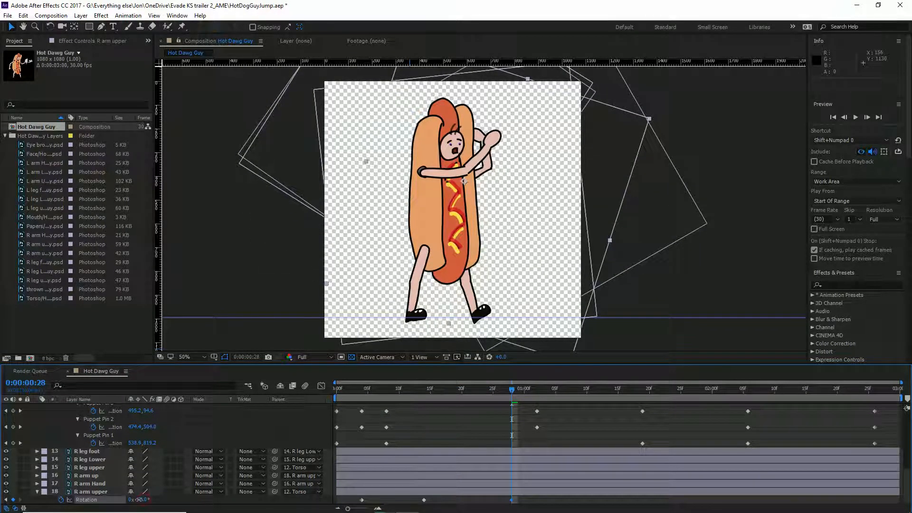
{"action": "left_click_drag", "start_coordinate": [542, 391], "coordinate": [579, 395]}
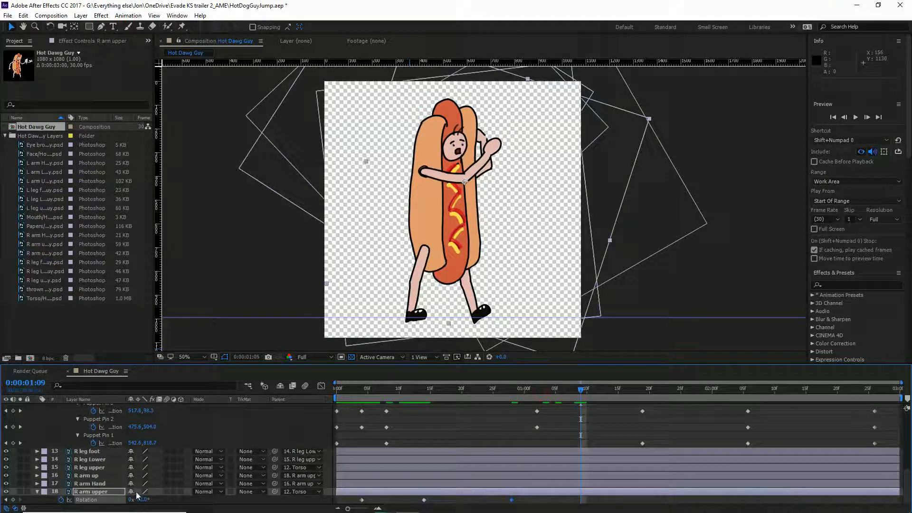
{"action": "left_click_drag", "start_coordinate": [139, 500], "coordinate": [143, 500]}
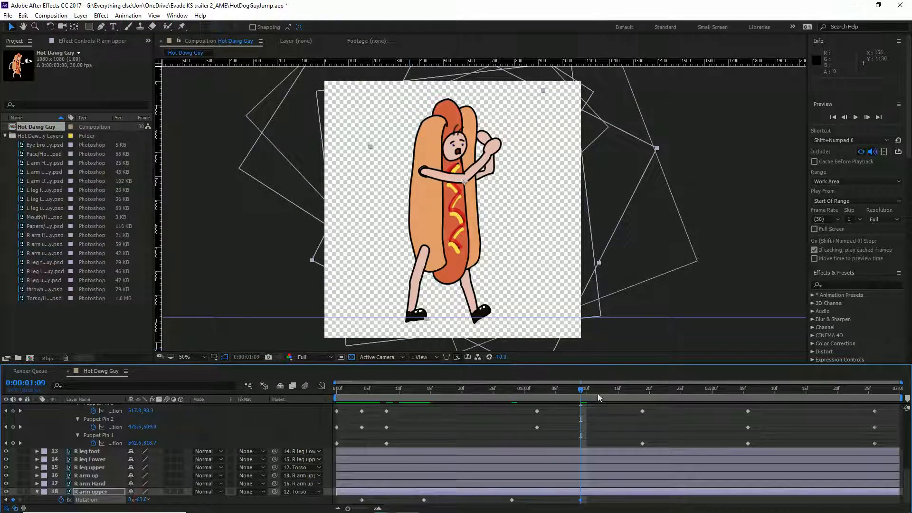
- Keyframe the R arm upper layer's Rotation at -60° at 0:00:01:26 and at 51° at 0:00:02:09
{"action": "left_click_drag", "start_coordinate": [608, 390], "coordinate": [687, 392]}
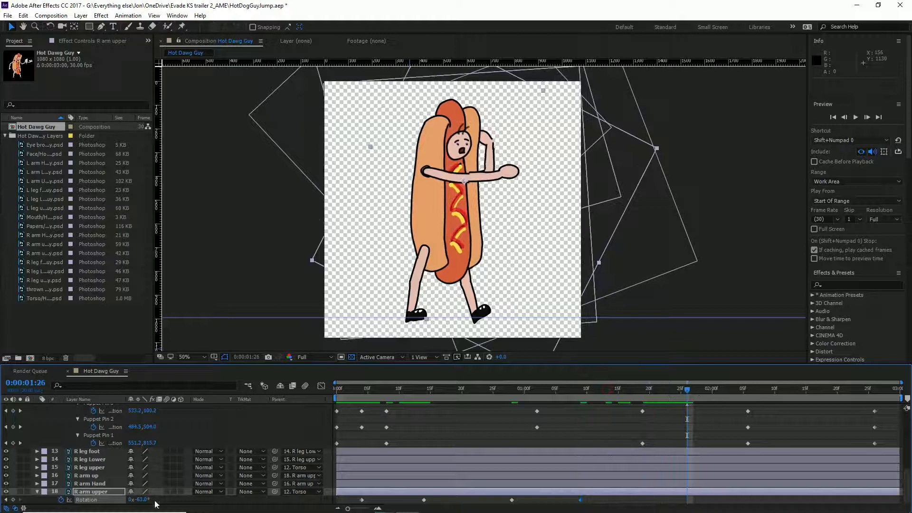
{"action": "left_click_drag", "start_coordinate": [136, 499], "coordinate": [138, 499]}
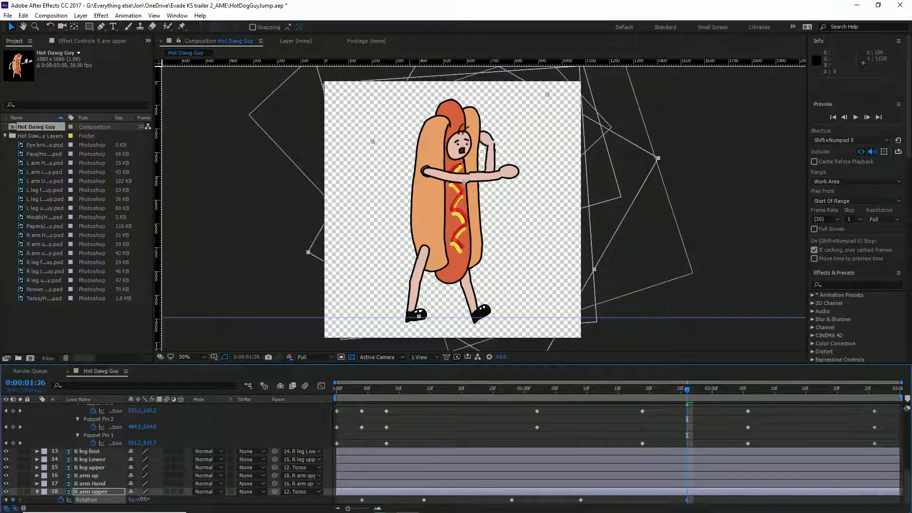
{"action": "left_click_drag", "start_coordinate": [721, 388], "coordinate": [770, 403]}
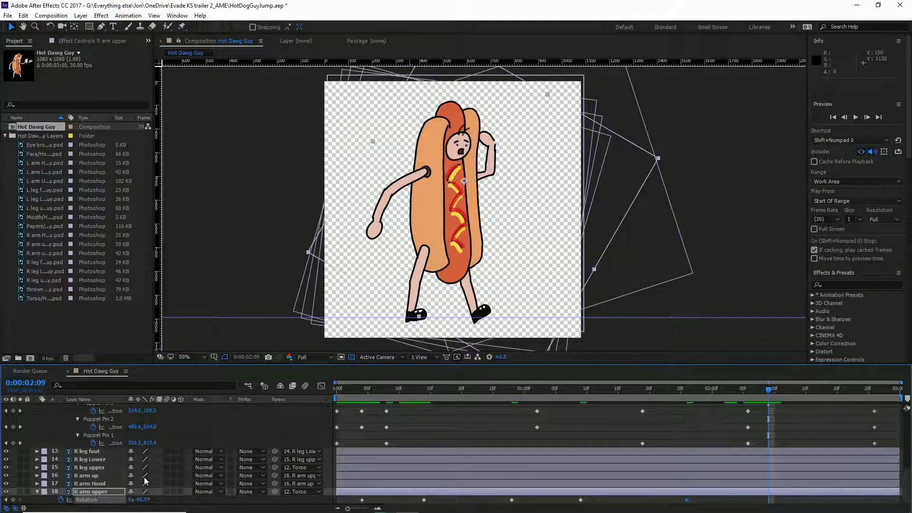
{"action": "left_click_drag", "start_coordinate": [144, 500], "coordinate": [200, 499]}
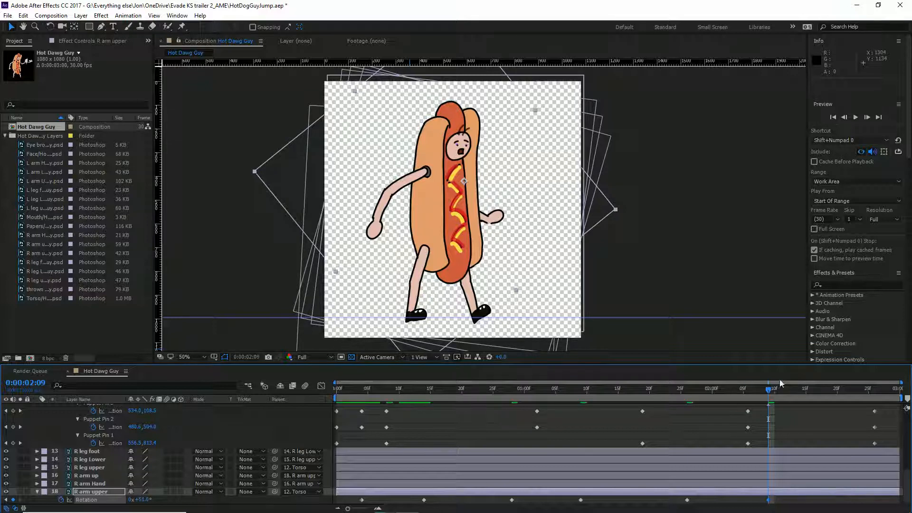
- Keyframe the R arm up layer's Rotation at 0° at 0:00:00:13 and at 39° at 0:00:00:16
{"action": "left_click_drag", "start_coordinate": [767, 395], "coordinate": [342, 389]}
{"action": "left_click", "coordinate": [92, 476]}
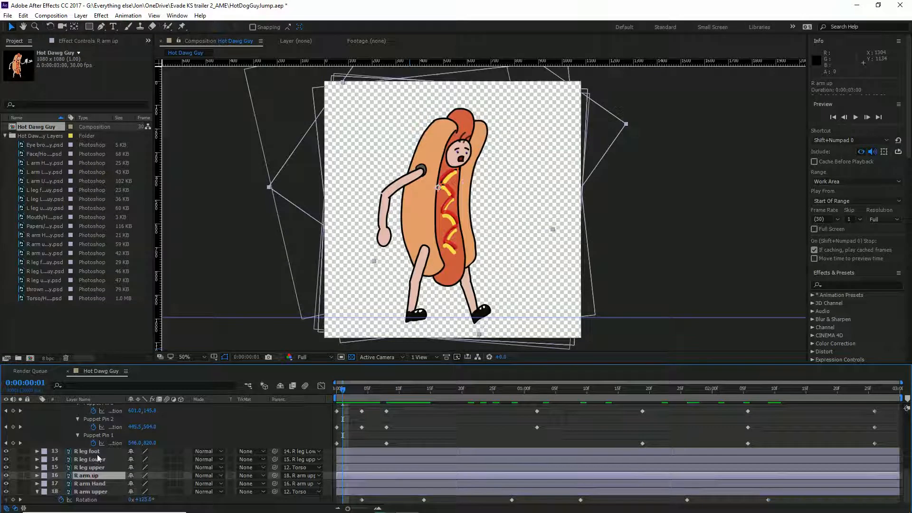
{"action": "key", "text": "r"}
{"action": "left_click_drag", "start_coordinate": [387, 389], "coordinate": [418, 391]}
{"action": "left_click", "coordinate": [60, 484]}
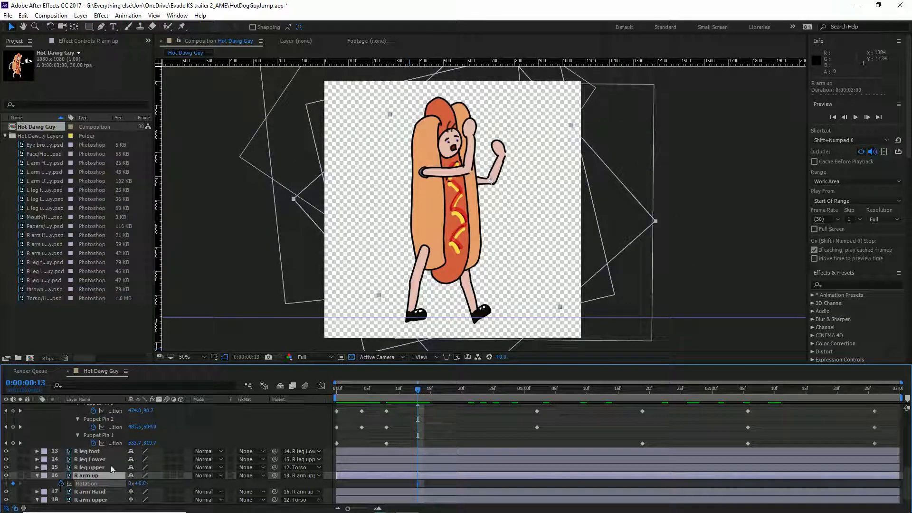
{"action": "left_click_drag", "start_coordinate": [433, 393], "coordinate": [436, 391]}
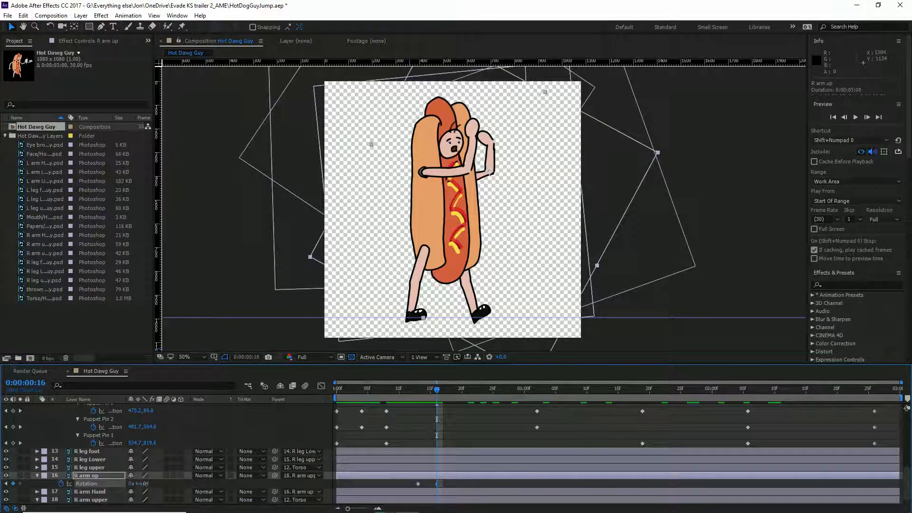
{"action": "left_click_drag", "start_coordinate": [139, 484], "coordinate": [160, 483]}
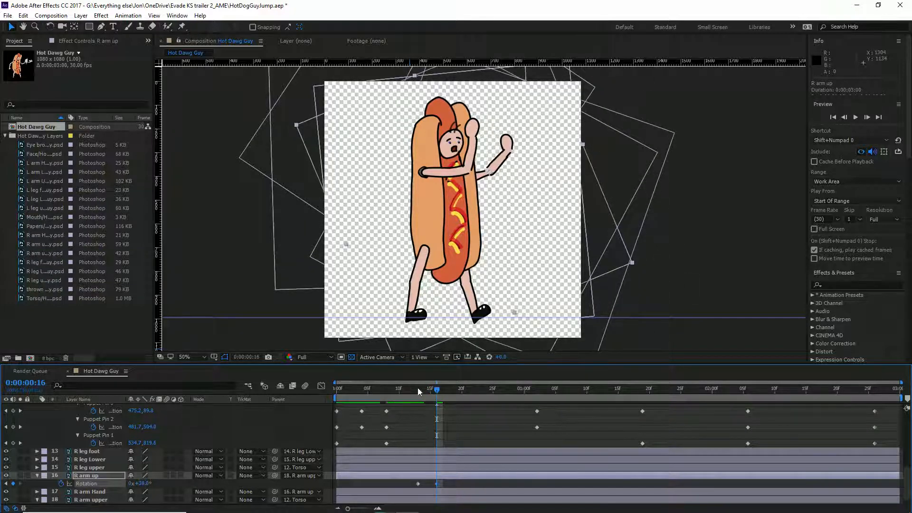
- Preview the motion, move the R arm up layer's second Rotation keyframe to 0:00:00:20, and keyframe a larger angle at 0:00:00:28
{"action": "key", "text": "space"}
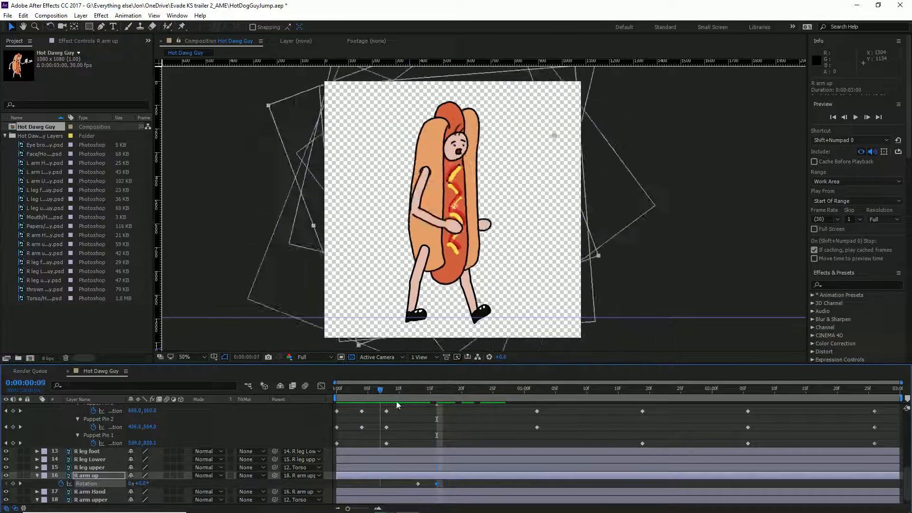
{"action": "key", "text": "space"}
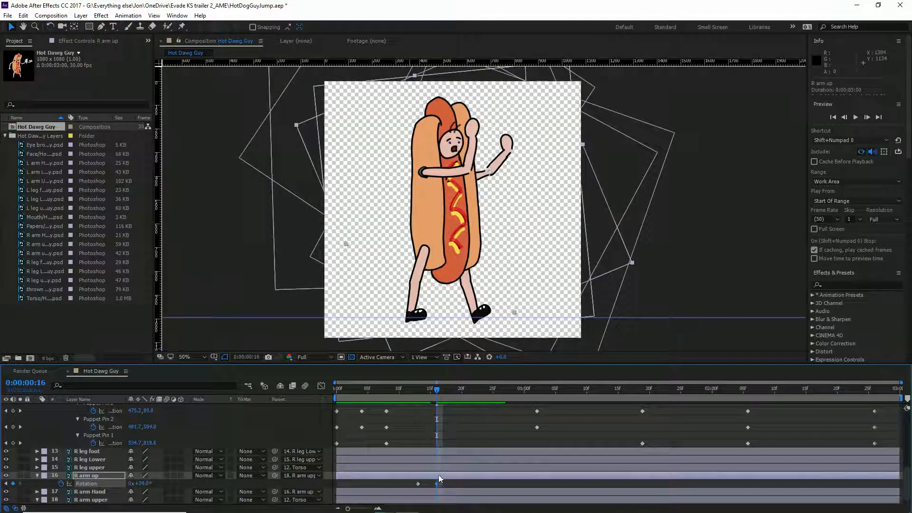
{"action": "left_click_drag", "start_coordinate": [436, 483], "coordinate": [461, 484]}
{"action": "left_click_drag", "start_coordinate": [441, 396], "coordinate": [511, 397]}
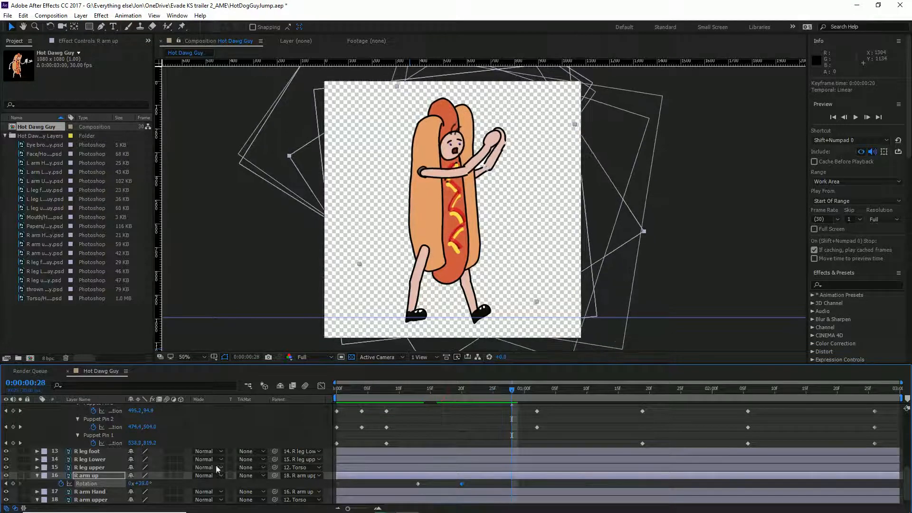
{"action": "left_click_drag", "start_coordinate": [152, 484], "coordinate": [149, 480]}
- Keyframe the R arm up layer's Rotation at 29° at 0:00:02:06 and at a larger angle at 0:00:02:23, and preview the animation
{"action": "left_click_drag", "start_coordinate": [544, 389], "coordinate": [751, 410]}
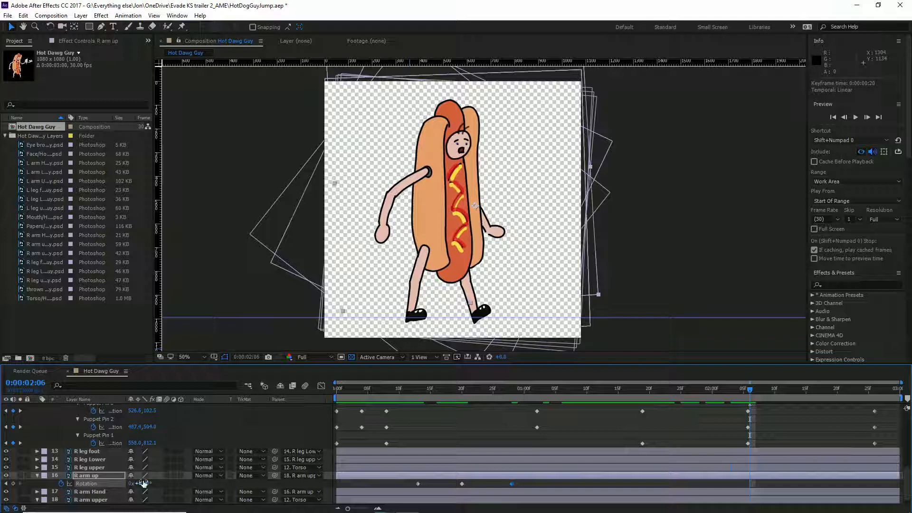
{"action": "left_click_drag", "start_coordinate": [143, 484], "coordinate": [128, 484]}
{"action": "left_click_drag", "start_coordinate": [638, 391], "coordinate": [857, 398]}
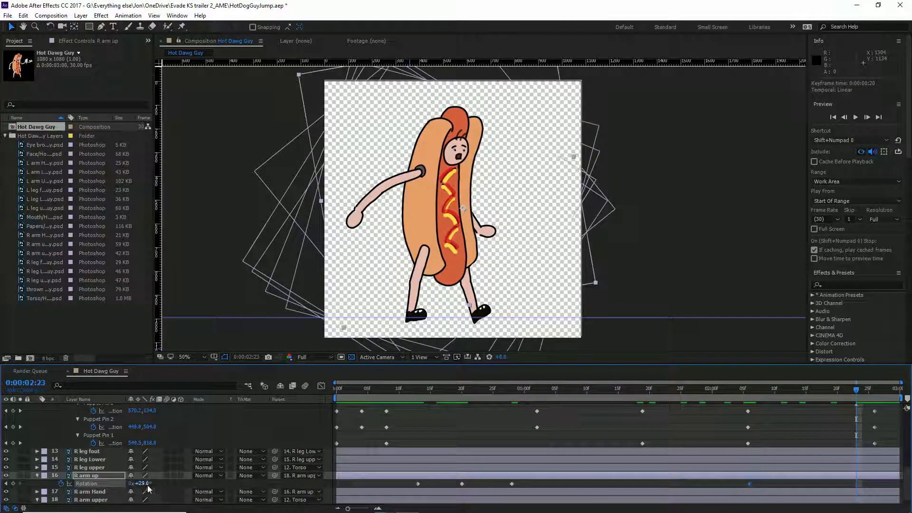
{"action": "mouse_move", "coordinate": [143, 484]}
{"action": "left_mouse_down"}
{"action": "mouse_move", "coordinate": [183, 481]}
{"action": "mouse_move", "coordinate": [148, 477]}
{"action": "left_mouse_up"}
{"action": "left_click_drag", "start_coordinate": [685, 395], "coordinate": [907, 394]}
{"action": "key", "text": "space"}
{"action": "left_click", "coordinate": [374, 388]}
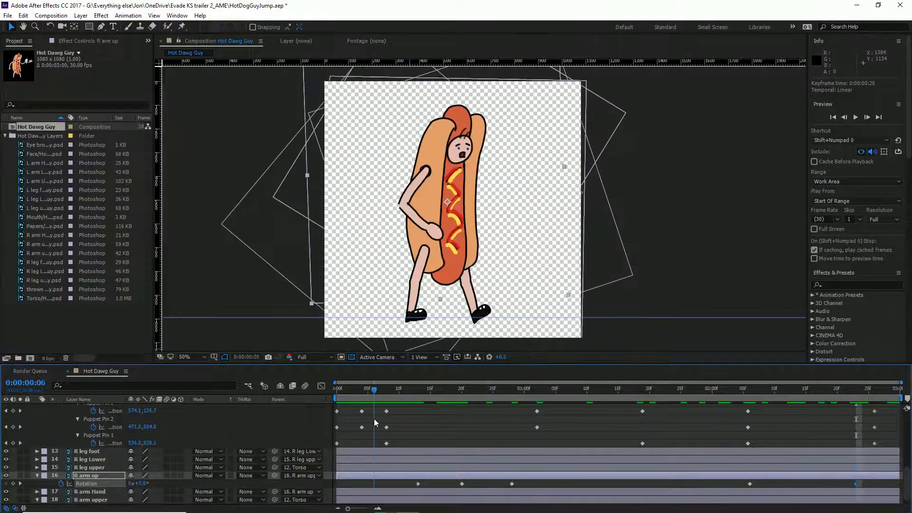
- Keyframe the R arm Hand layer's Rotation at -3° at 0:00:00:19
{"action": "left_click", "coordinate": [82, 493]}
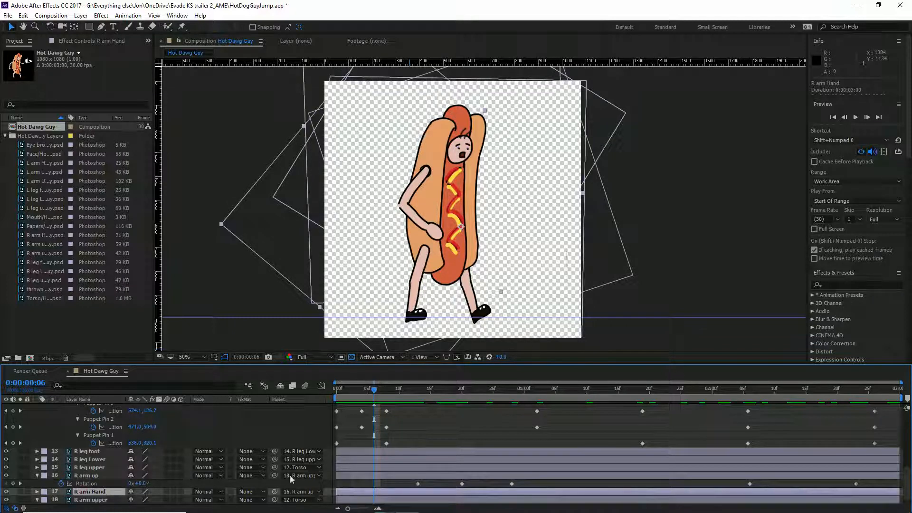
{"action": "key", "text": "r"}
{"action": "mouse_move", "coordinate": [458, 391]}
{"action": "left_mouse_down"}
{"action": "mouse_move", "coordinate": [489, 390]}
{"action": "mouse_move", "coordinate": [454, 403]}
{"action": "left_mouse_up"}
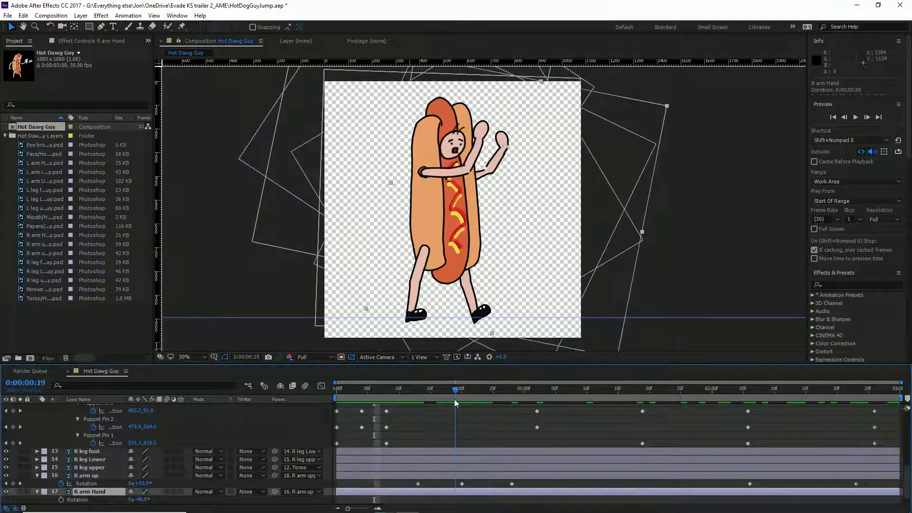
{"action": "left_click", "coordinate": [61, 500]}
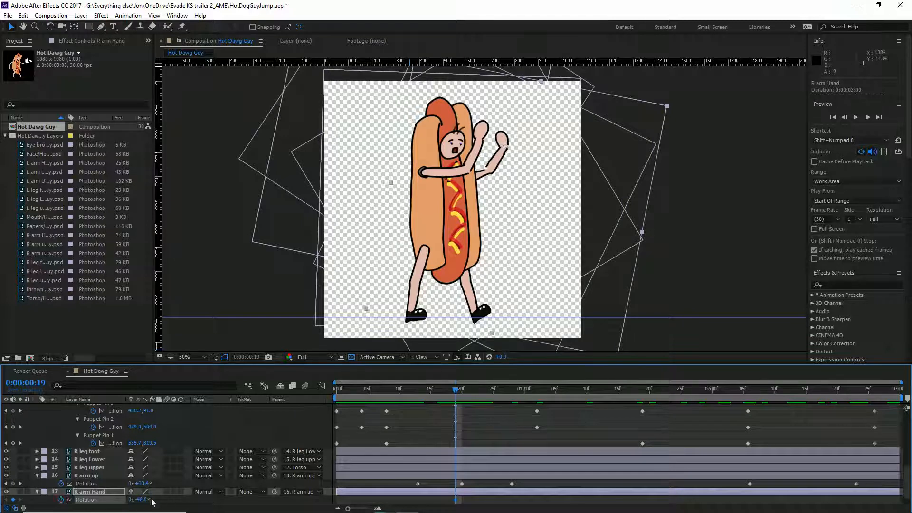
{"action": "left_click_drag", "start_coordinate": [143, 499], "coordinate": [164, 496]}
- Keyframe the R arm Hand layer's Rotation at 37° at 0:00:00:26 and at -22° at 0:00:01:09
{"action": "left_click_drag", "start_coordinate": [426, 393], "coordinate": [499, 403]}
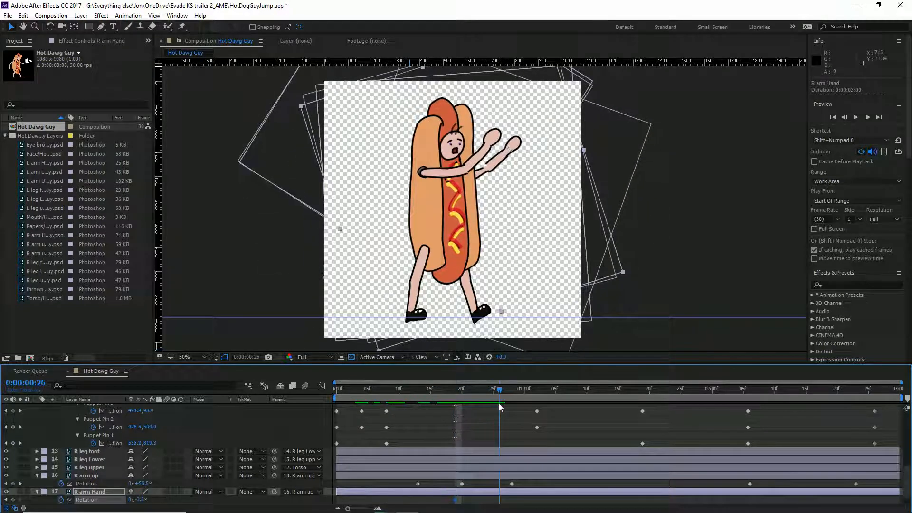
{"action": "left_click_drag", "start_coordinate": [143, 501], "coordinate": [171, 488]}
{"action": "left_click_drag", "start_coordinate": [146, 501], "coordinate": [154, 501]}
{"action": "left_click_drag", "start_coordinate": [526, 391], "coordinate": [581, 401]}
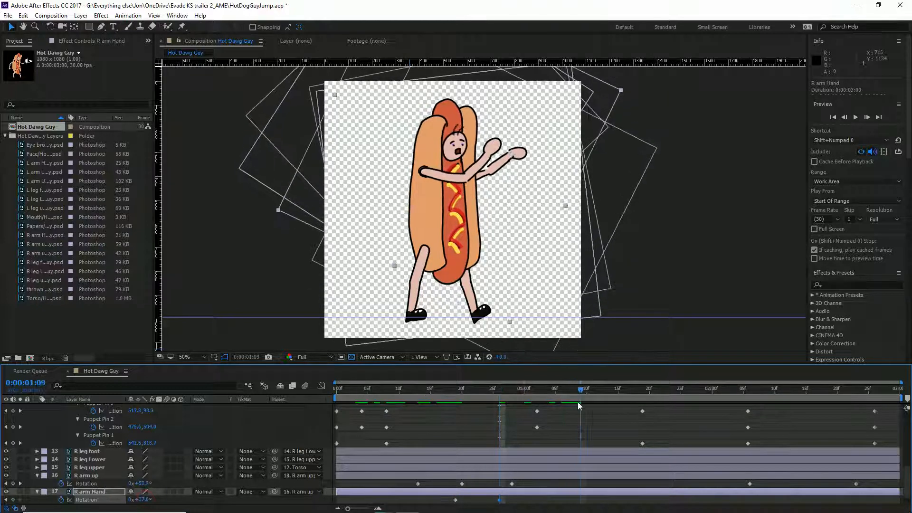
{"action": "left_click_drag", "start_coordinate": [144, 499], "coordinate": [116, 499]}
- Keyframe the R arm Hand layer's Rotation at -17° at 0:00:02:05 and at a more negative angle at 0:00:02:17
{"action": "left_click_drag", "start_coordinate": [603, 390], "coordinate": [743, 407]}
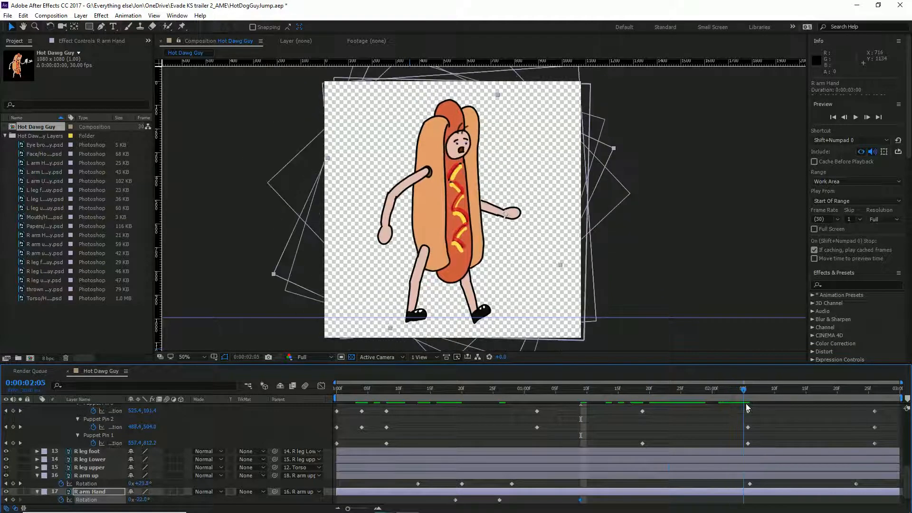
{"action": "left_click_drag", "start_coordinate": [142, 504], "coordinate": [147, 504]}
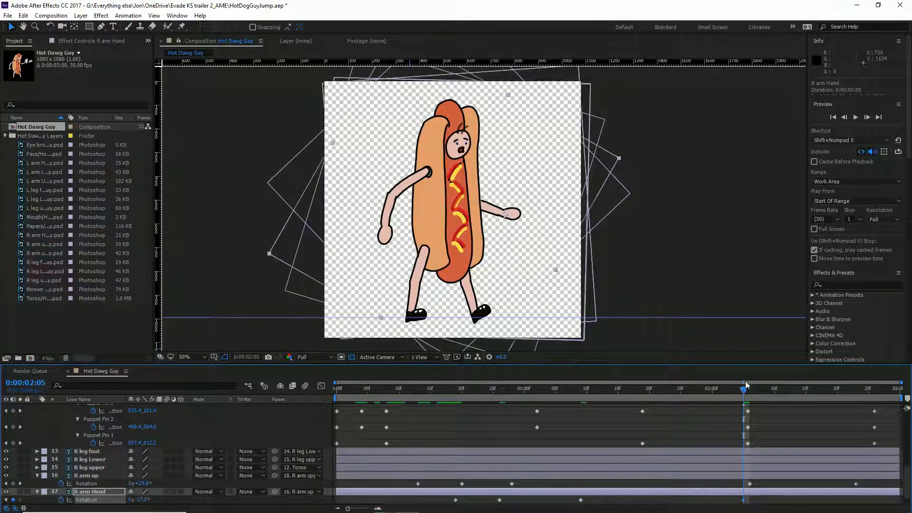
{"action": "left_click_drag", "start_coordinate": [746, 384], "coordinate": [819, 391]}
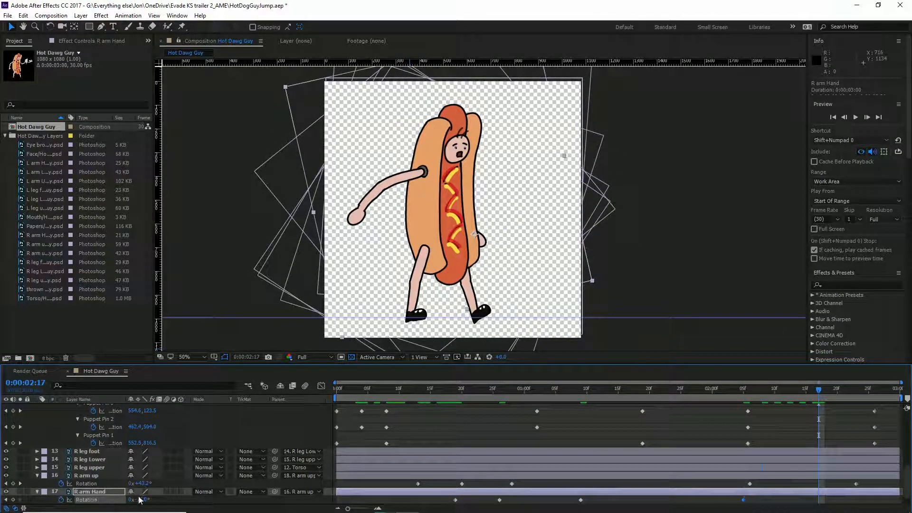
{"action": "left_click_drag", "start_coordinate": [143, 501], "coordinate": [125, 502]}
- Keyframe the R arm Hand layer's Rotation at -41° at 0:00:02:29 and preview the animation from the start
{"action": "left_click_drag", "start_coordinate": [815, 390], "coordinate": [893, 394]}
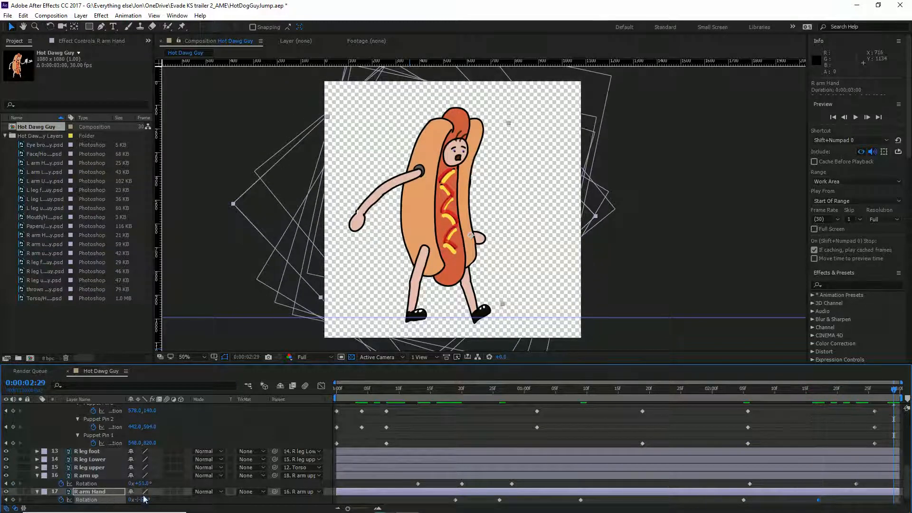
{"action": "left_click_drag", "start_coordinate": [141, 498], "coordinate": [219, 465]}
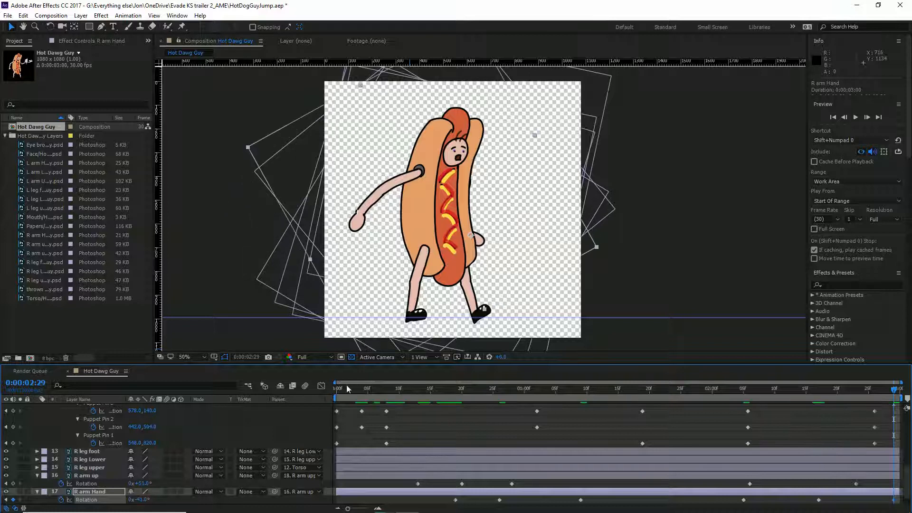
{"action": "left_click", "coordinate": [337, 391]}
{"action": "key", "text": "space"}
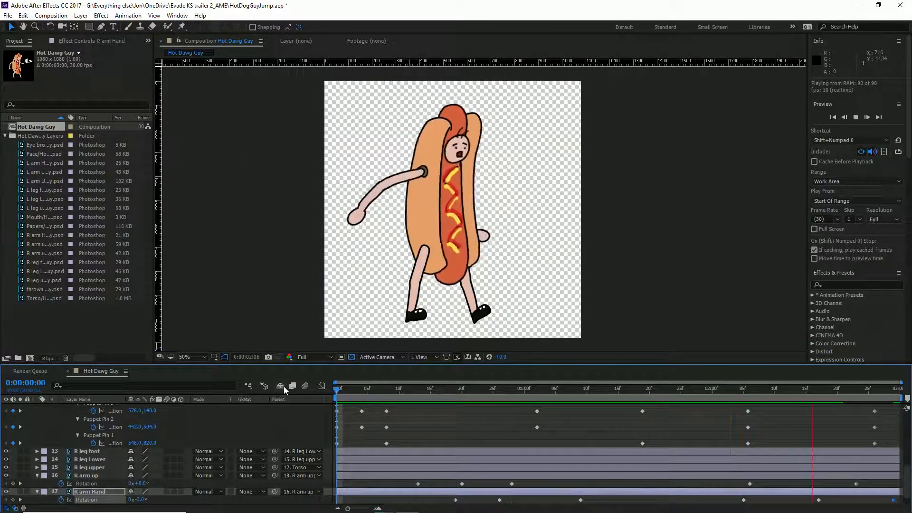
{"action": "key", "text": "space"}
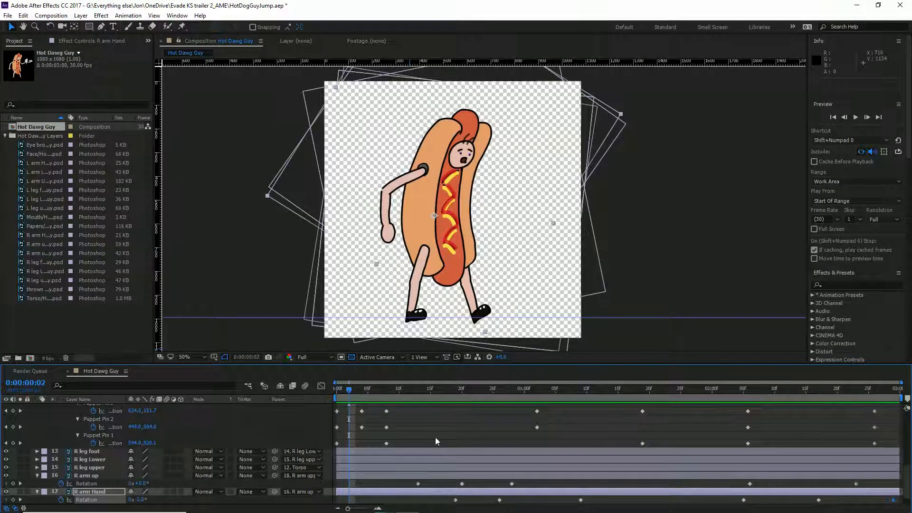
- Move the R arm Hand layer's first Rotation keyframe to about 0:00:00:12 and its third to 0:00:01:21, and preview the motion
{"action": "scroll", "coordinate": [494, 464], "scroll_direction": "down", "scroll_amount": 1}
{"action": "left_click_drag", "start_coordinate": [455, 484], "coordinate": [412, 483]}
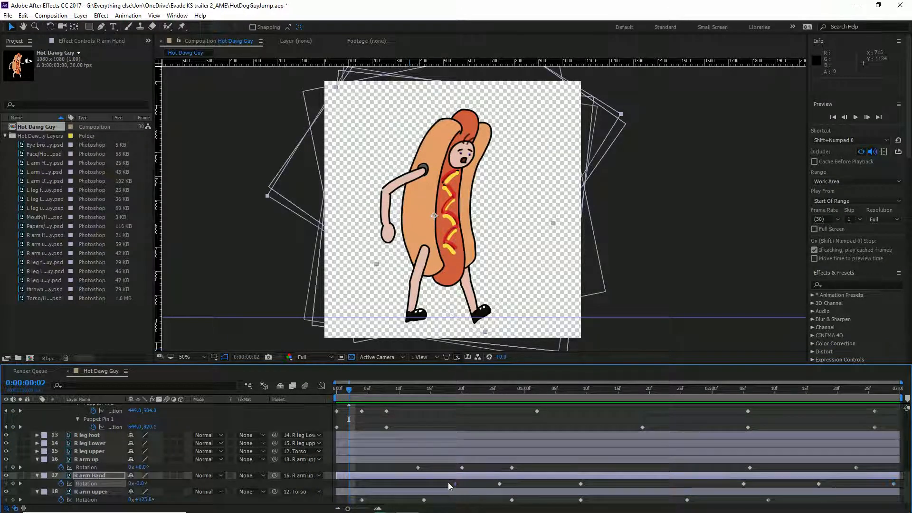
{"action": "left_click_drag", "start_coordinate": [581, 484], "coordinate": [655, 483]}
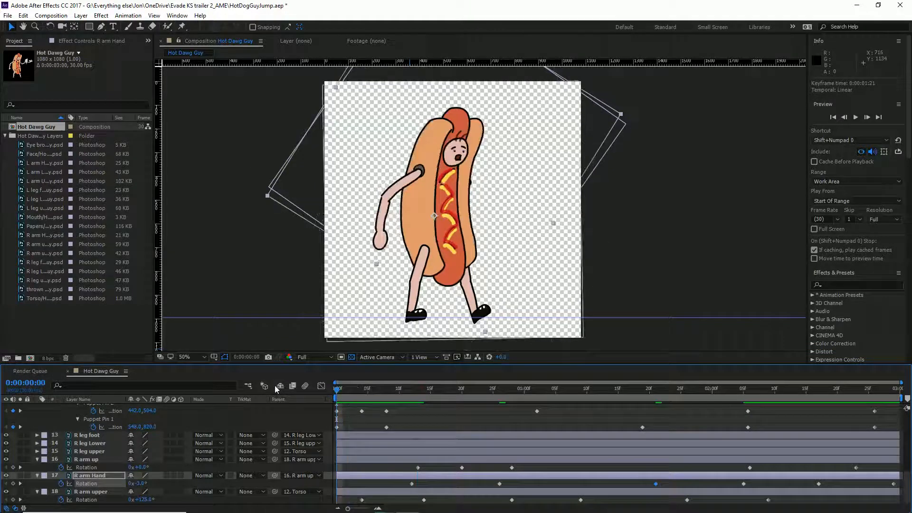
{"action": "key", "text": "space"}
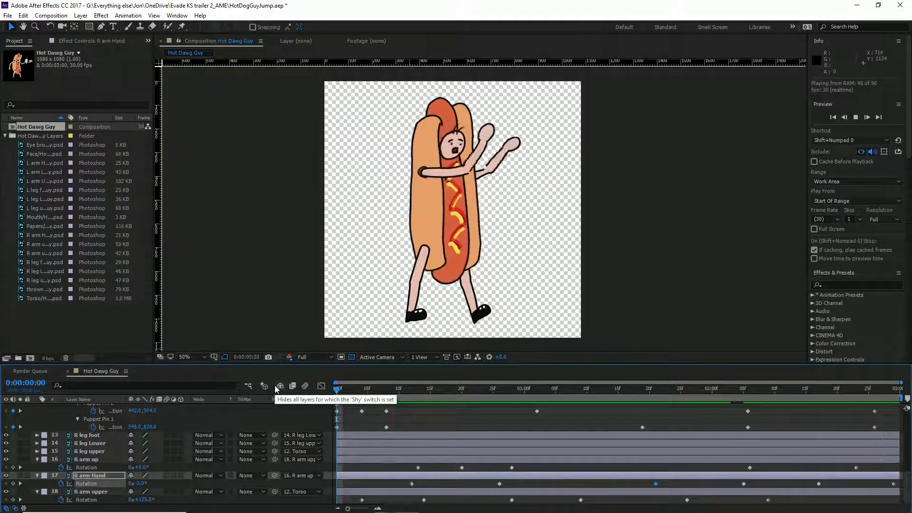
{"action": "key", "text": "space"}
- Change the R arm Hand layer's Rotation keyframe at 0:00:00:26 to -3° and play the animation
{"action": "left_click_drag", "start_coordinate": [444, 392], "coordinate": [500, 401]}
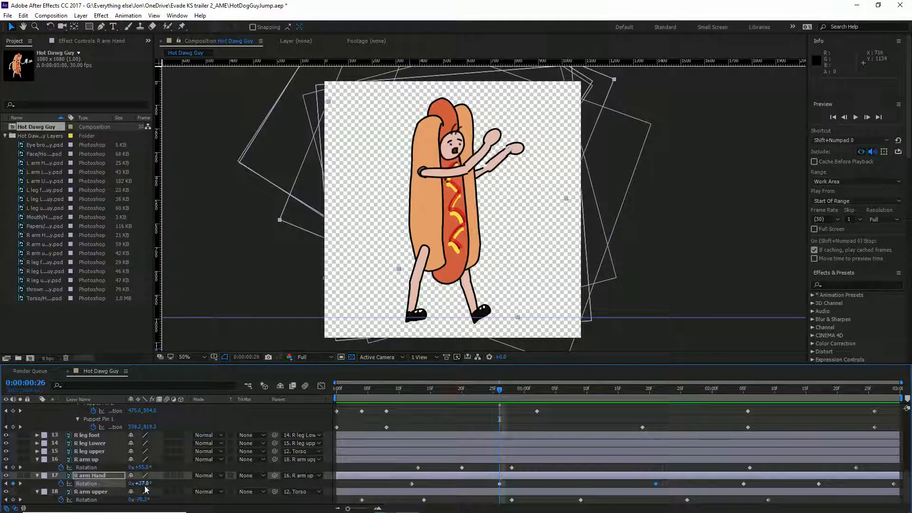
{"action": "left_click_drag", "start_coordinate": [146, 488], "coordinate": [126, 488]}
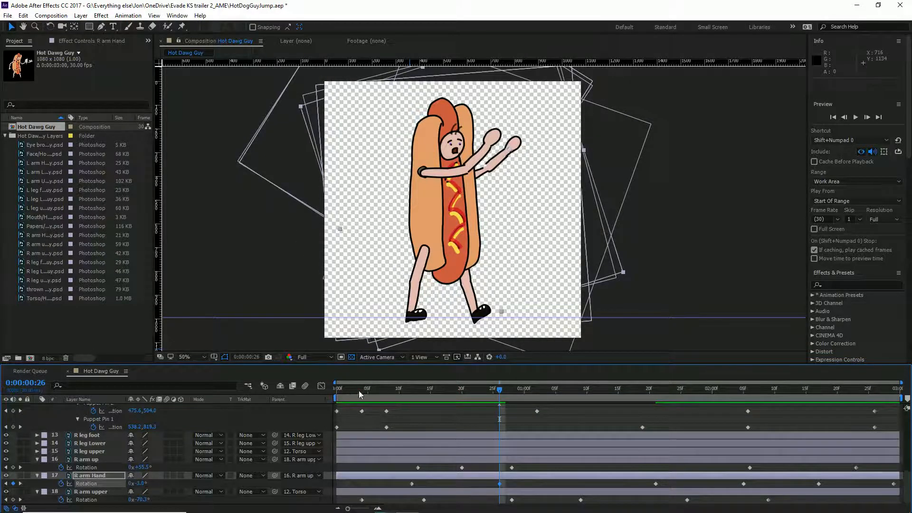
{"action": "key", "text": "space"}
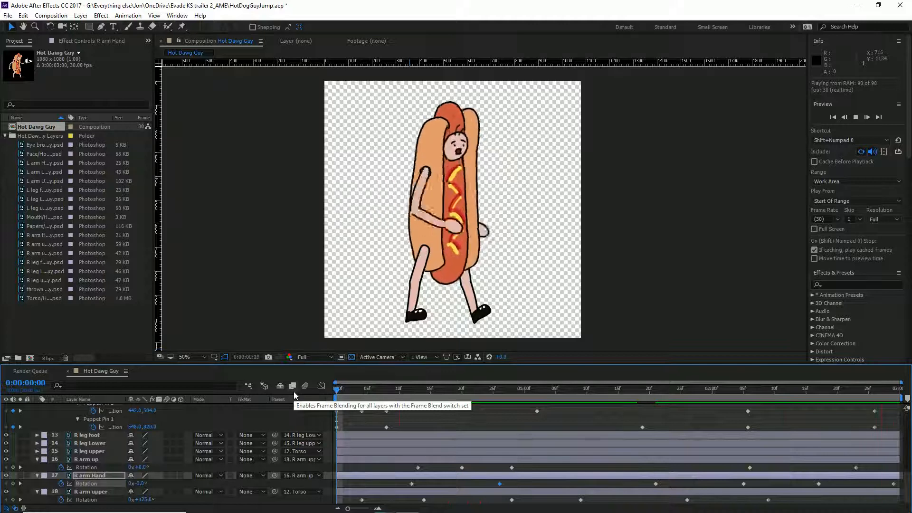
{"action": "key", "text": "space"}
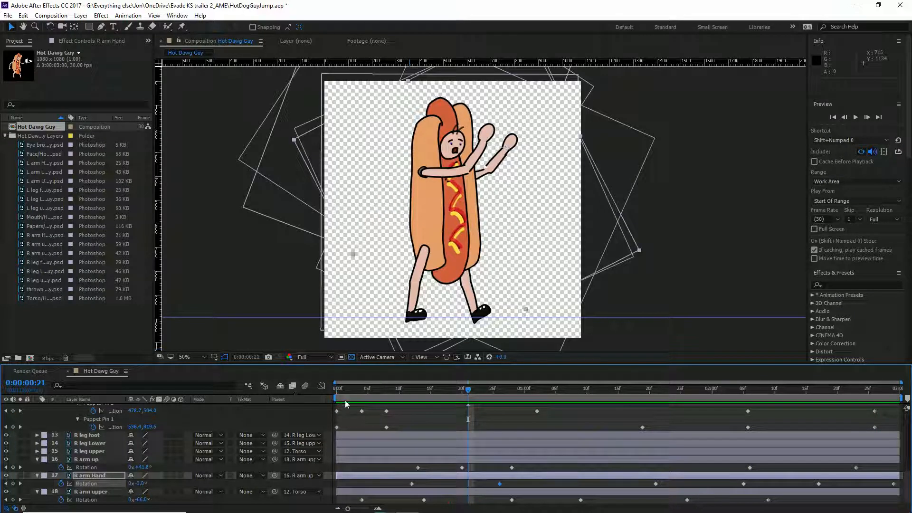
- Set the L leg upper layer's Rotation to -18° at 0:00:00:00 and keyframe it
{"action": "scroll", "coordinate": [92, 460], "scroll_direction": "up", "scroll_amount": 3}
{"action": "scroll", "coordinate": [92, 460], "scroll_direction": "up", "scroll_amount": 4}
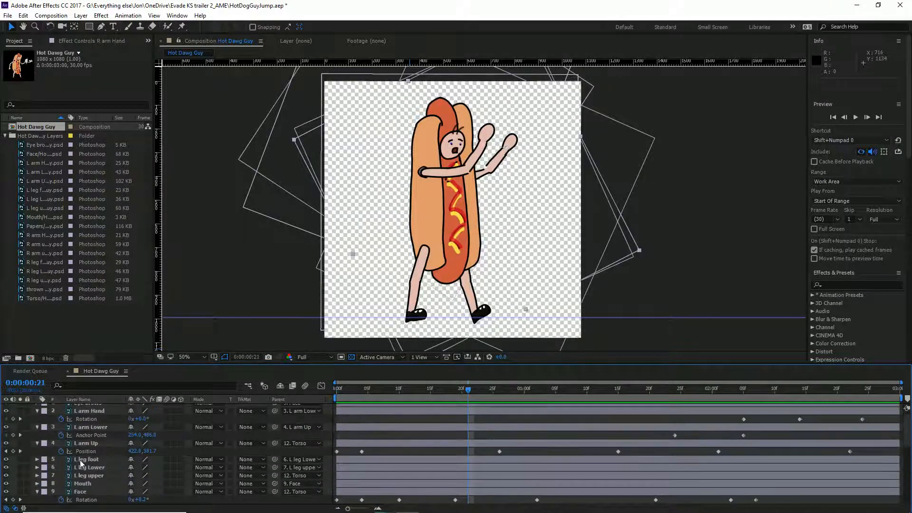
{"action": "left_click", "coordinate": [86, 459]}
{"action": "left_click", "coordinate": [97, 476]}
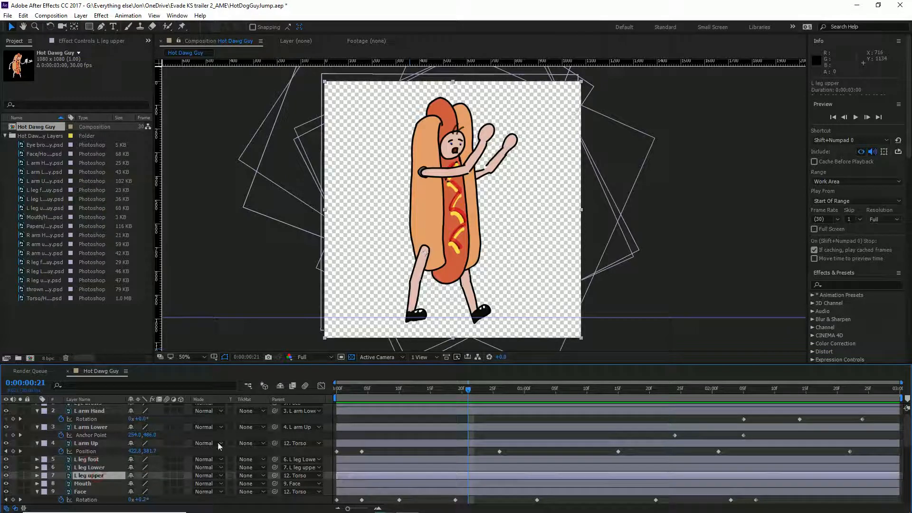
{"action": "left_click_drag", "start_coordinate": [351, 389], "coordinate": [313, 411]}
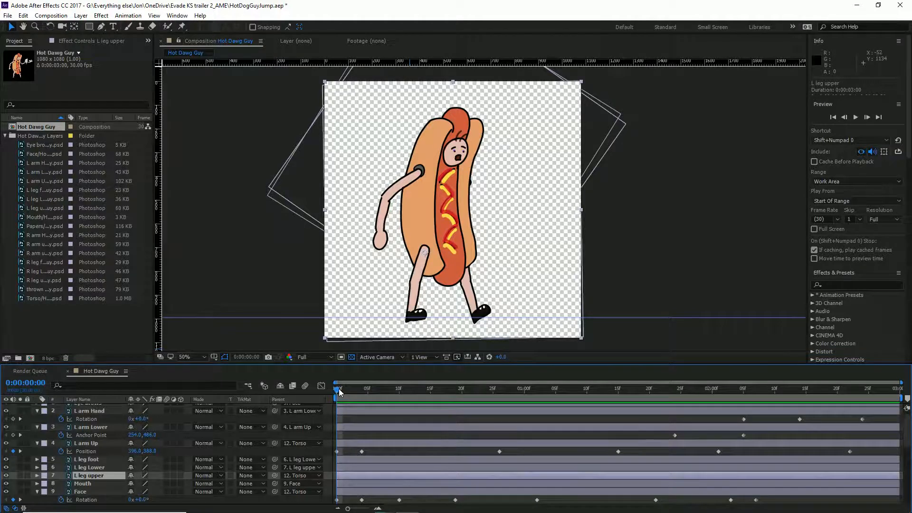
{"action": "left_click_drag", "start_coordinate": [339, 388], "coordinate": [331, 407]}
{"action": "key", "text": "r"}
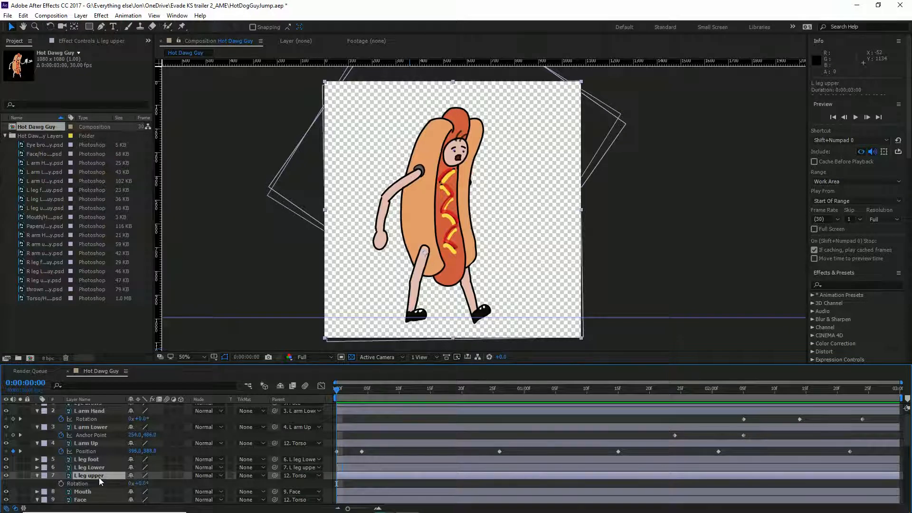
{"action": "left_click_drag", "start_coordinate": [144, 483], "coordinate": [115, 477]}
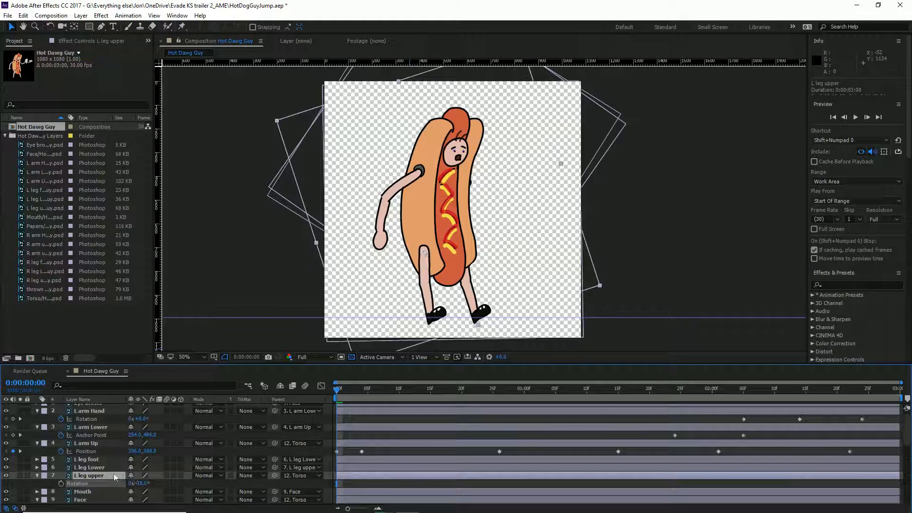
{"action": "left_click", "coordinate": [62, 483]}
- Bend the knee by setting the L leg Lower layer's Rotation to 31°
{"action": "left_click", "coordinate": [85, 468]}
{"action": "key", "text": "r"}
{"action": "left_click_drag", "start_coordinate": [144, 476], "coordinate": [160, 475]}
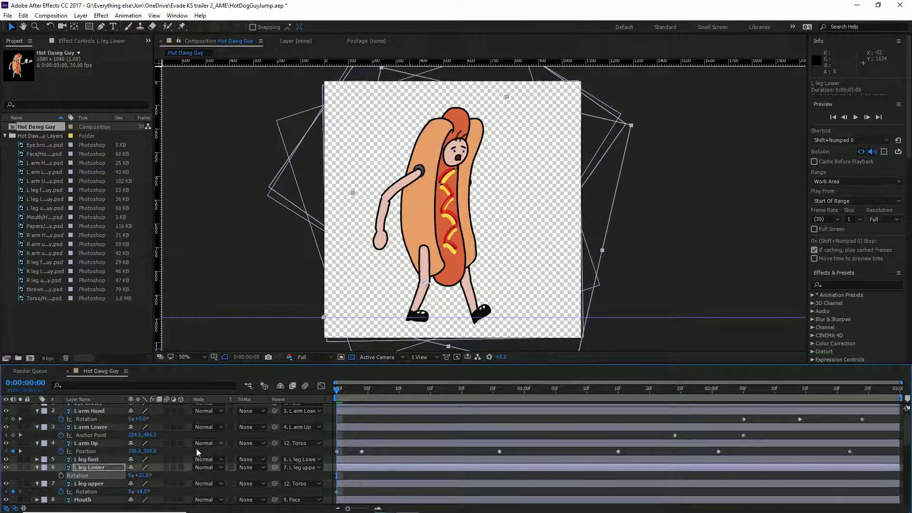
- Add a Position keyframe to the L leg Lower layer at 0:00:00:06 and show the layer's keyframed properties
{"action": "left_click_drag", "start_coordinate": [338, 393], "coordinate": [372, 410]}
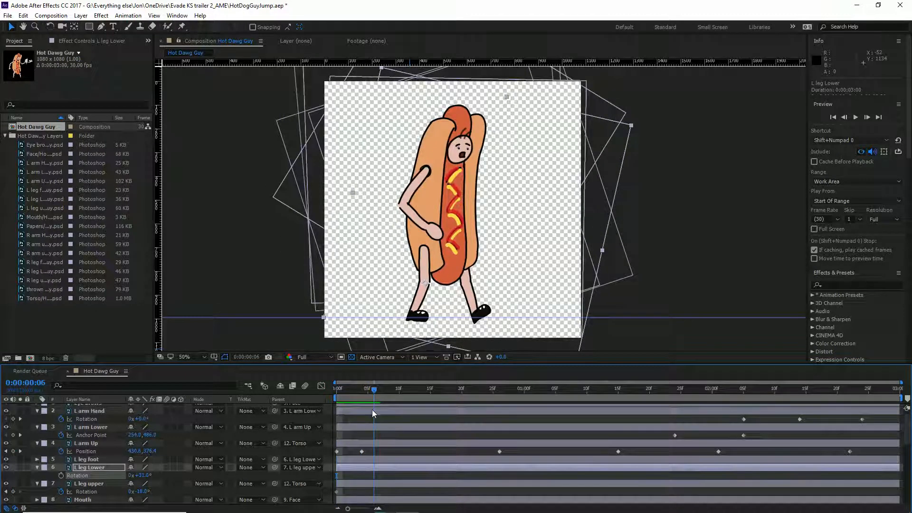
{"action": "left_click", "coordinate": [107, 460]}
{"action": "left_click", "coordinate": [109, 468]}
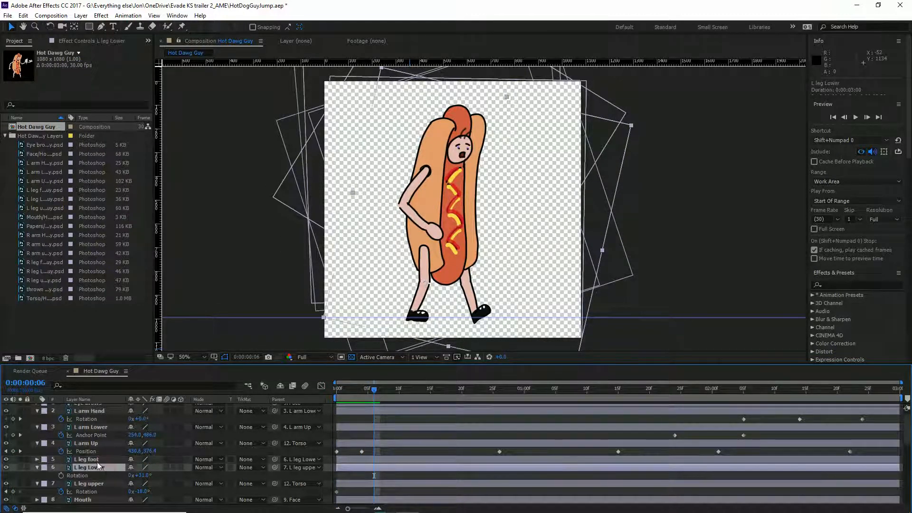
{"action": "key", "text": "p"}
{"action": "scroll", "coordinate": [135, 459], "scroll_direction": "down", "scroll_amount": 1}
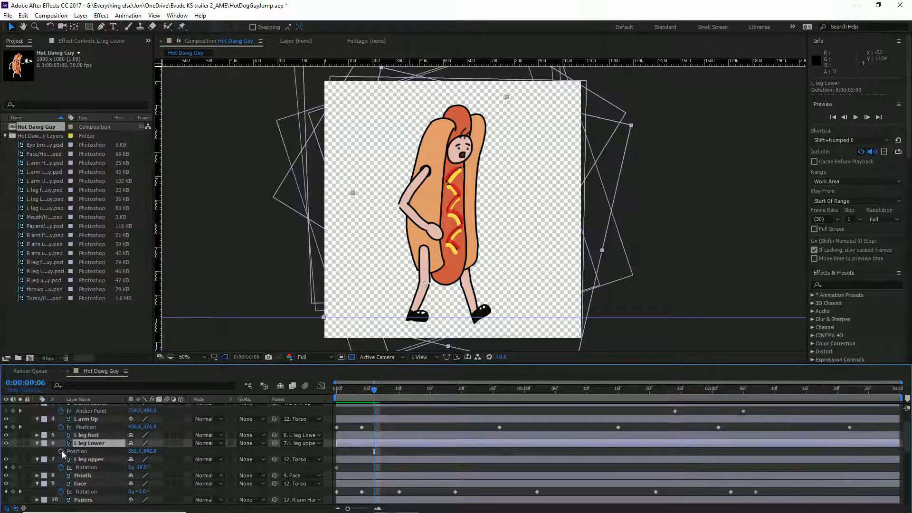
{"action": "left_click", "coordinate": [61, 452]}
{"action": "left_click", "coordinate": [104, 444]}
{"action": "key", "text": "u"}
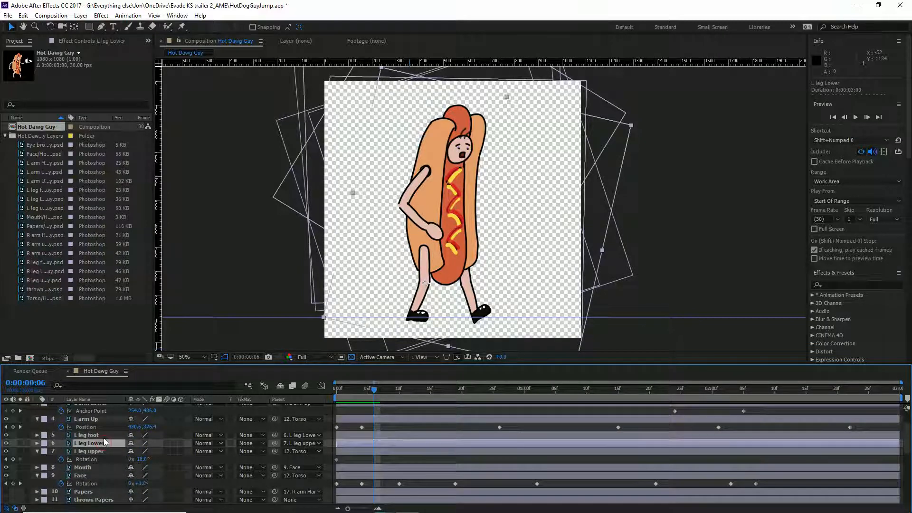
{"action": "key", "text": "u"}
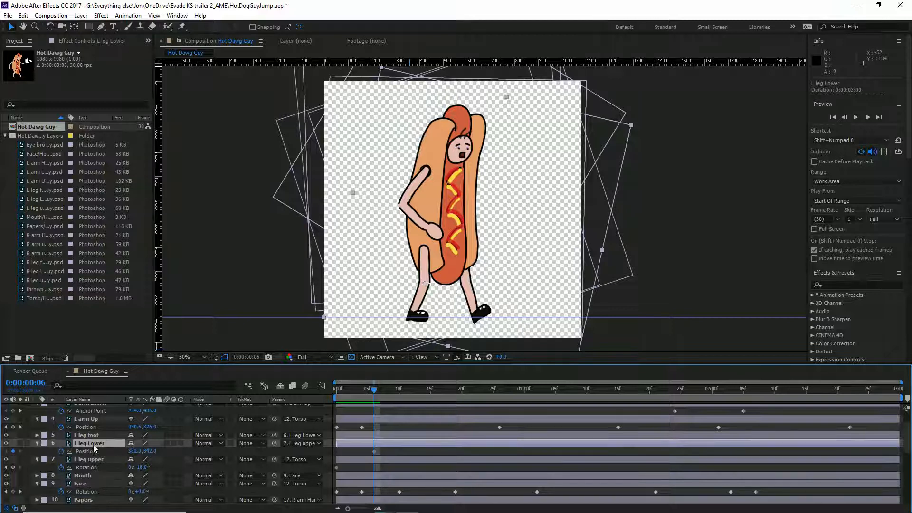
- Add a Position keyframe to the L leg upper layer at 0:00:00:06
{"action": "left_click", "coordinate": [91, 459]}
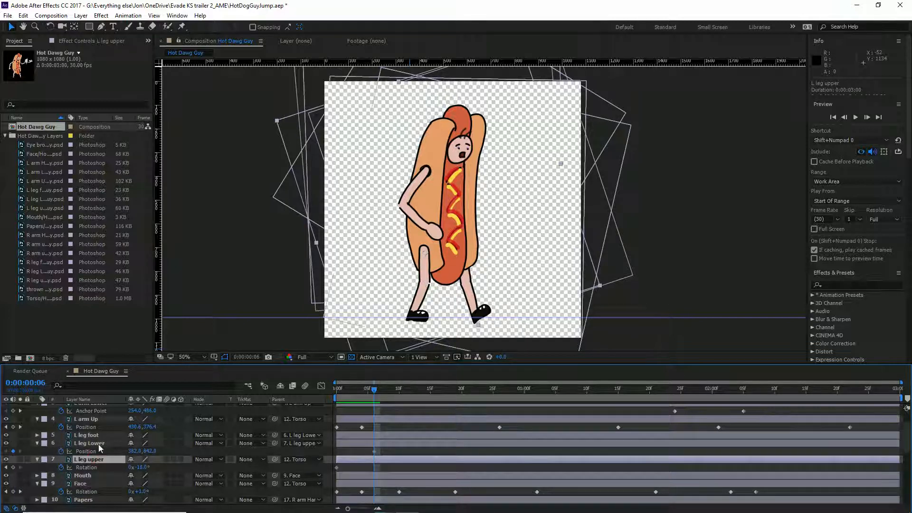
{"action": "left_click", "coordinate": [98, 444]}
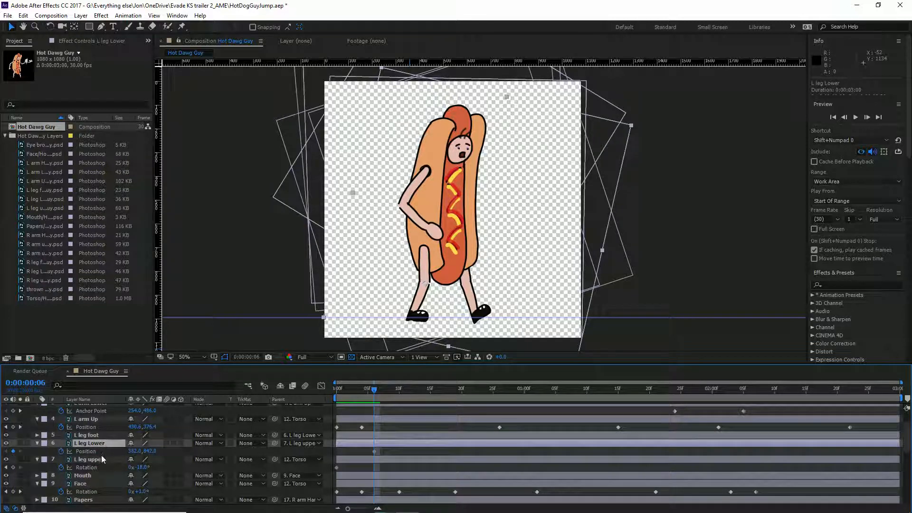
{"action": "left_click", "coordinate": [101, 459]}
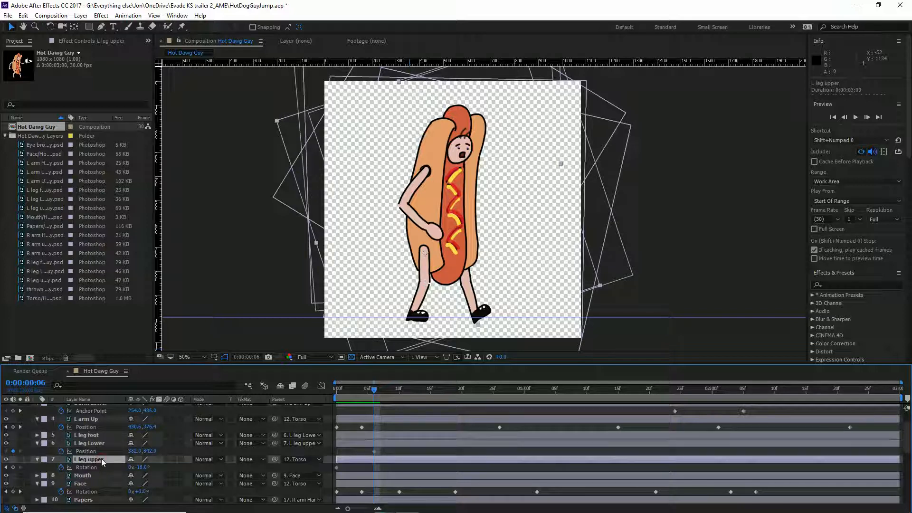
{"action": "key", "text": "p"}
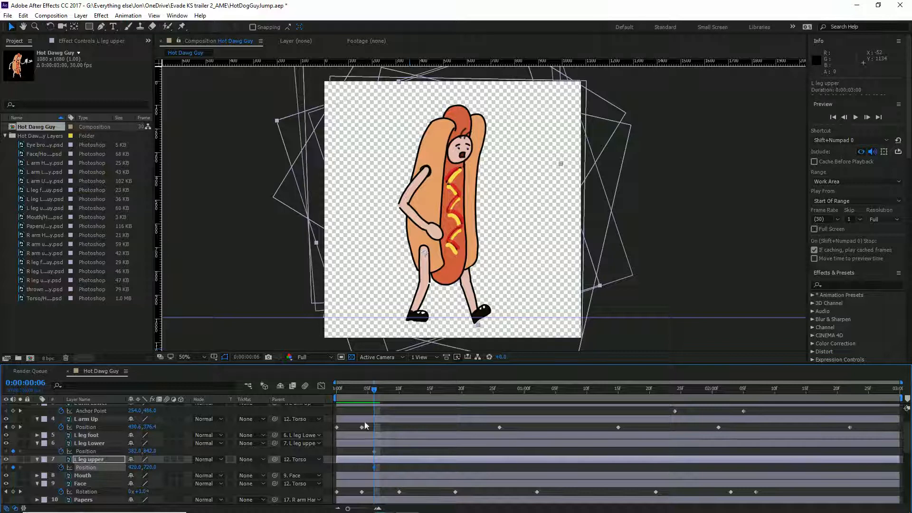
{"action": "left_click_drag", "start_coordinate": [365, 391], "coordinate": [332, 407]}
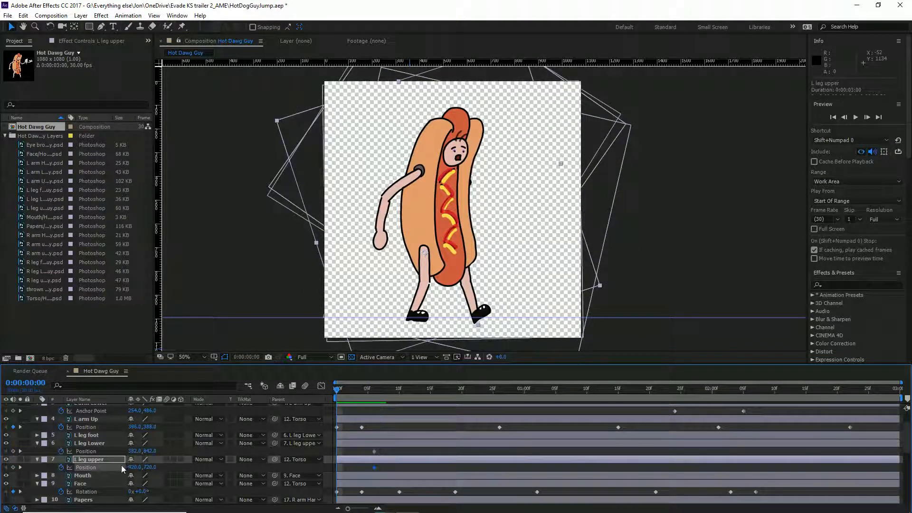
{"action": "left_click", "coordinate": [97, 461]}
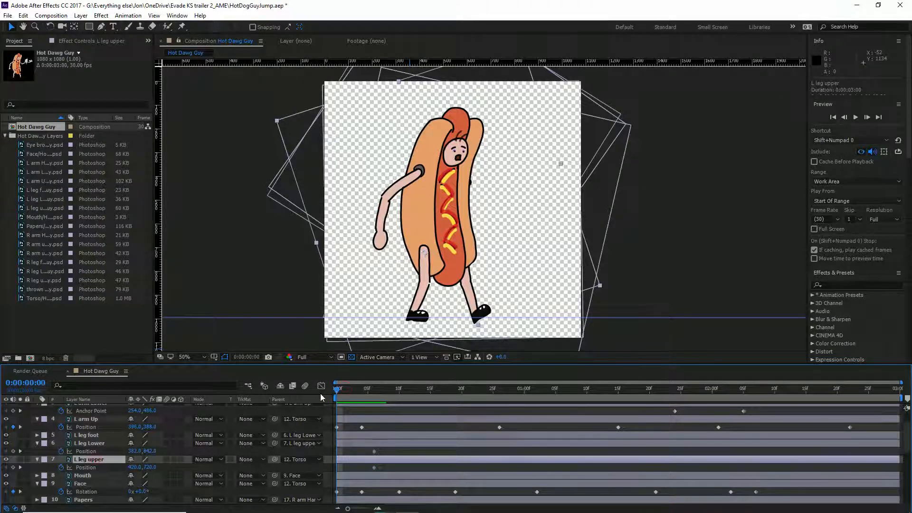
{"action": "left_click_drag", "start_coordinate": [337, 390], "coordinate": [373, 398]}
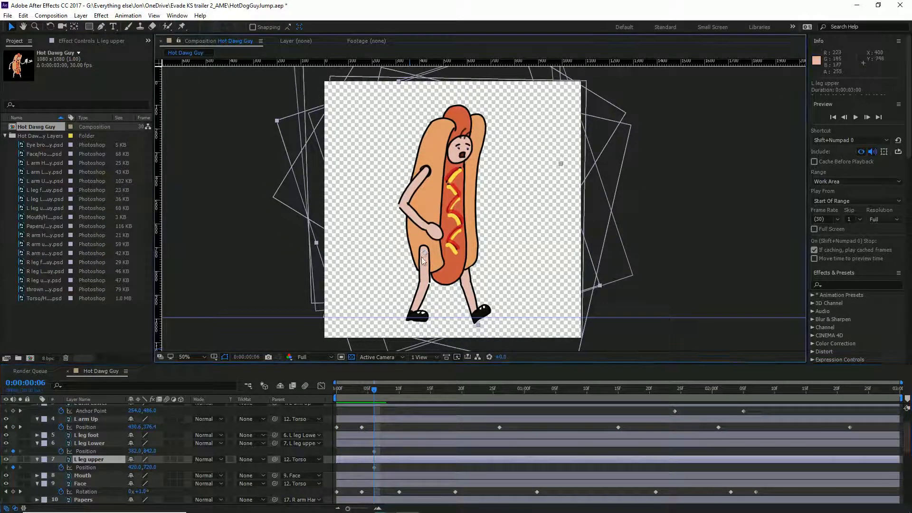
{"action": "left_click_drag", "start_coordinate": [428, 256], "coordinate": [419, 258]}
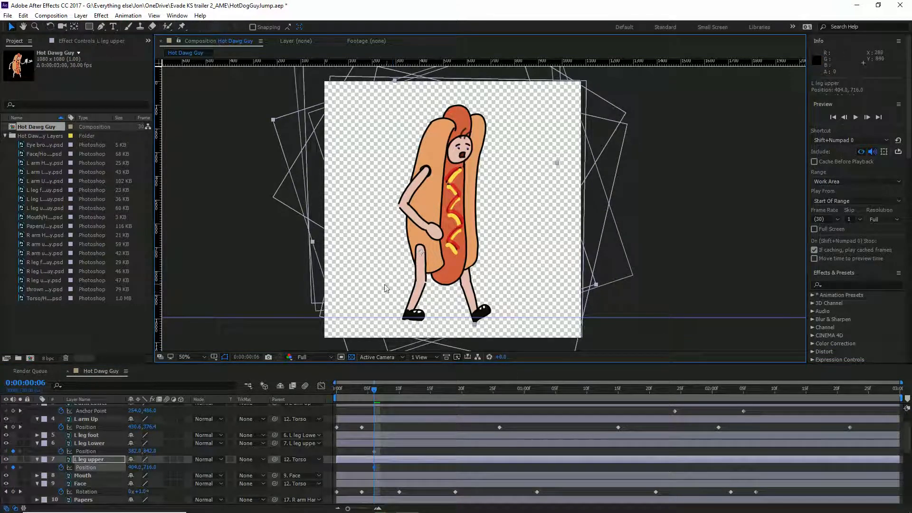
{"action": "key", "text": "ctrl+z"}
- Nudge the L leg upper layer to Position 414, 718 at 0:00:00:06 and scrub the motion to 0:00:00:10
{"action": "key", "text": "Left"}
{"action": "key", "text": "Left"}
{"action": "key", "text": "Left"}
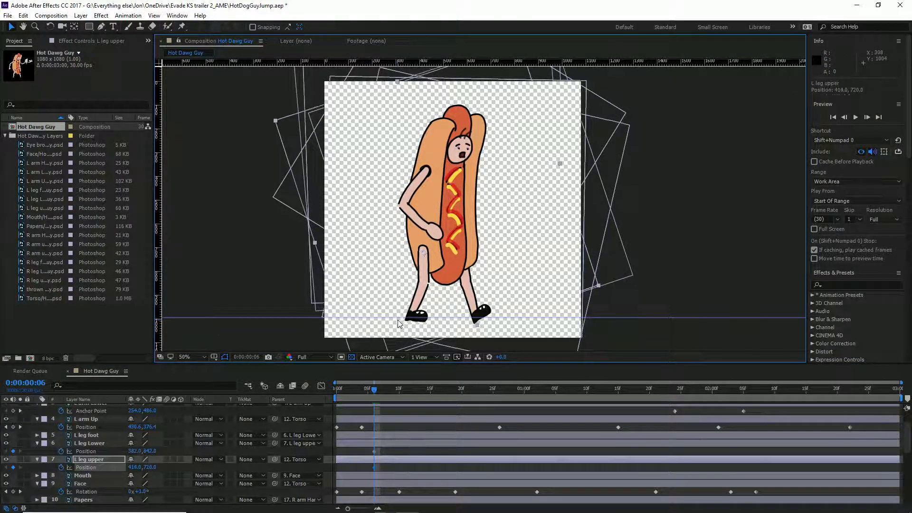
{"action": "key", "text": "Up"}
{"action": "left_click_drag", "start_coordinate": [339, 390], "coordinate": [398, 403]}
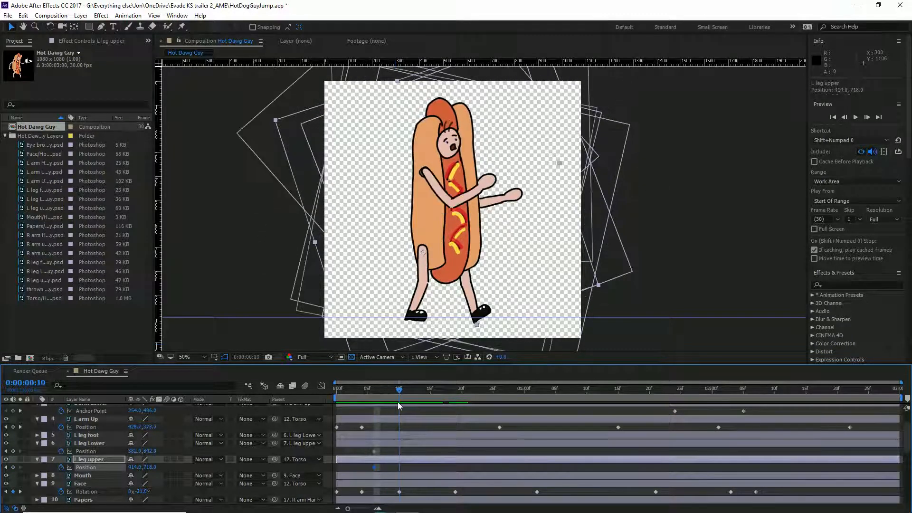
- Nudge the L leg upper layer to Position 436, 710 at 0:00:00:10
{"action": "key", "text": "Right"}
{"action": "key", "text": "Right"}
{"action": "key", "text": "Right"}
{"action": "key", "text": "Right"}
{"action": "key", "text": "Right"}
{"action": "key", "text": "Right"}
{"action": "key", "text": "Right"}
{"action": "key", "text": "Right"}
{"action": "key", "text": "Right"}
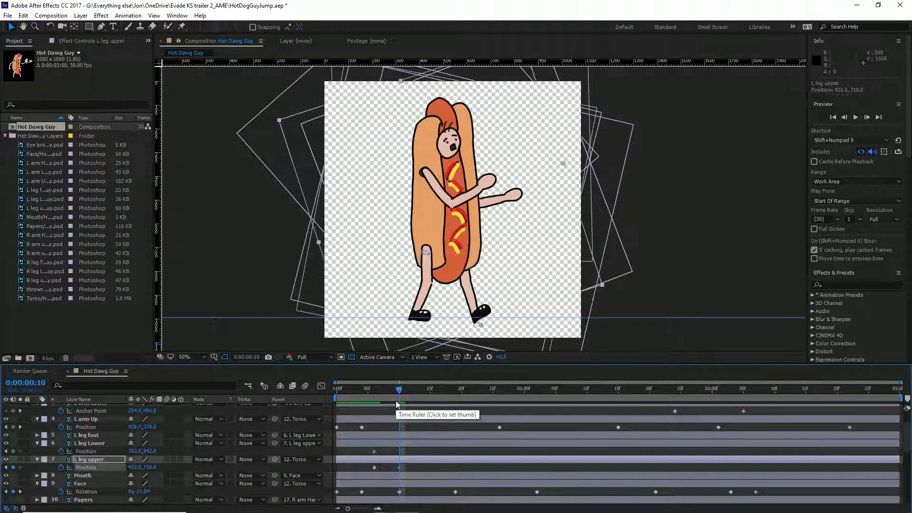
{"action": "key", "text": "space"}
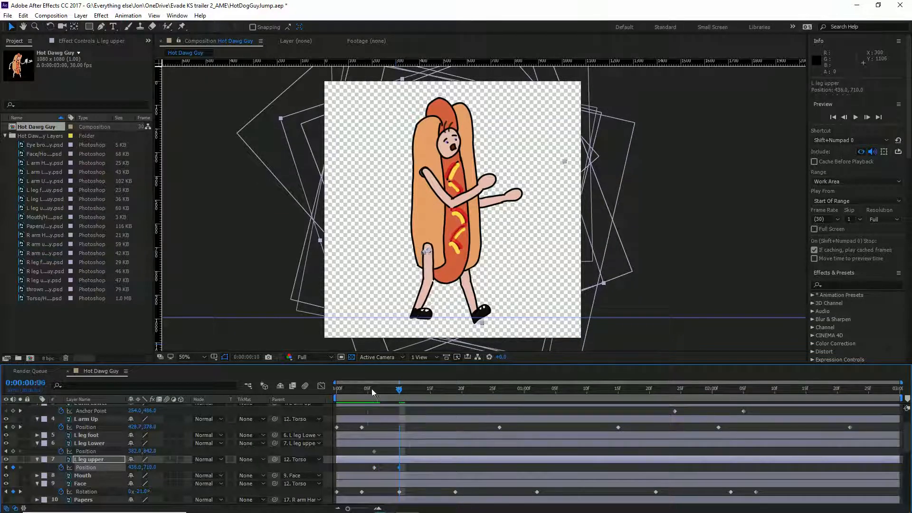
- Set the L leg upper layer's Position to 422, 718 at 0:00:00:00 and move its 0:00:00:06 Position keyframe to 0:00:00:04
{"action": "left_click_drag", "start_coordinate": [383, 390], "coordinate": [323, 397]}
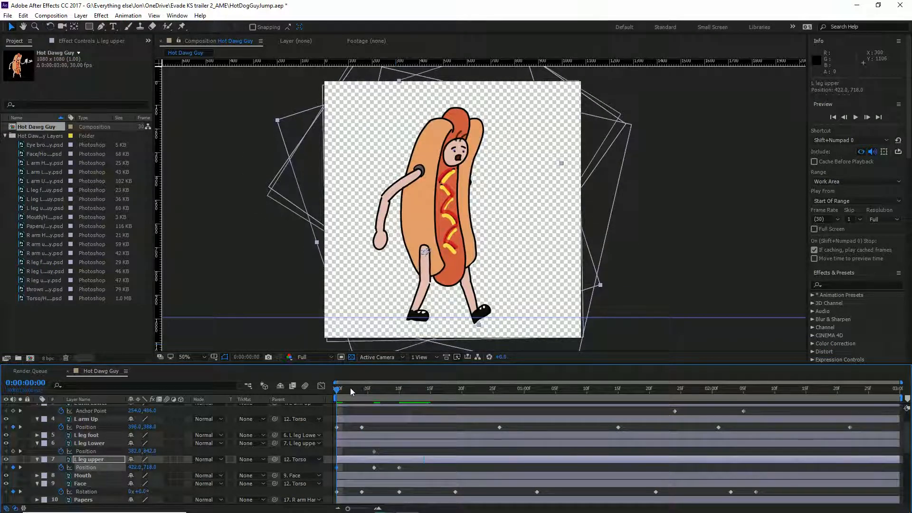
{"action": "left_click_drag", "start_coordinate": [351, 388], "coordinate": [367, 413]}
{"action": "key", "text": "space"}
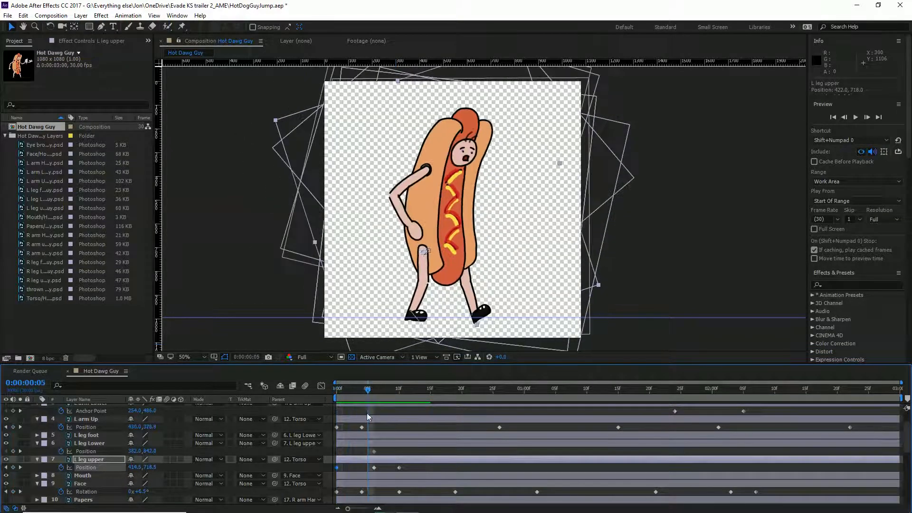
{"action": "left_click_drag", "start_coordinate": [374, 468], "coordinate": [362, 467]}
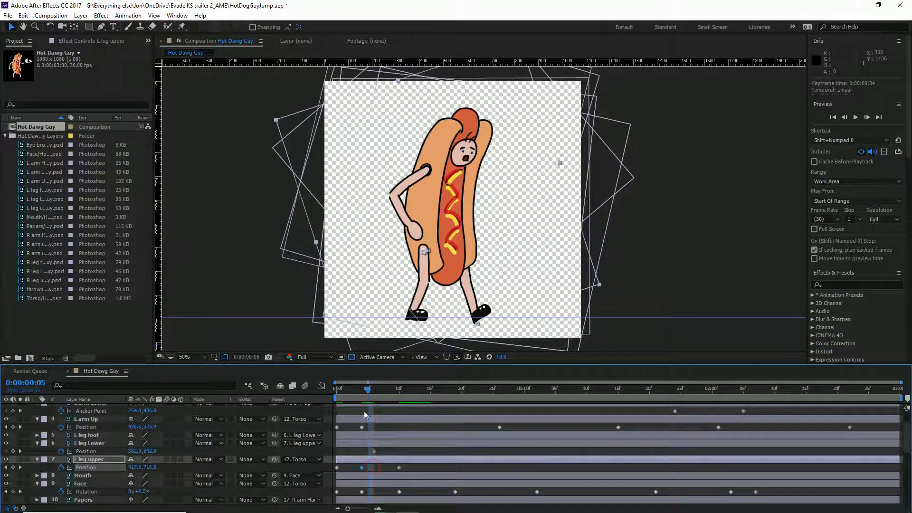
- Nudge the L leg upper layer to Position 440, 712 at 0:00:00:18
{"action": "left_click_drag", "start_coordinate": [363, 394], "coordinate": [449, 404]}
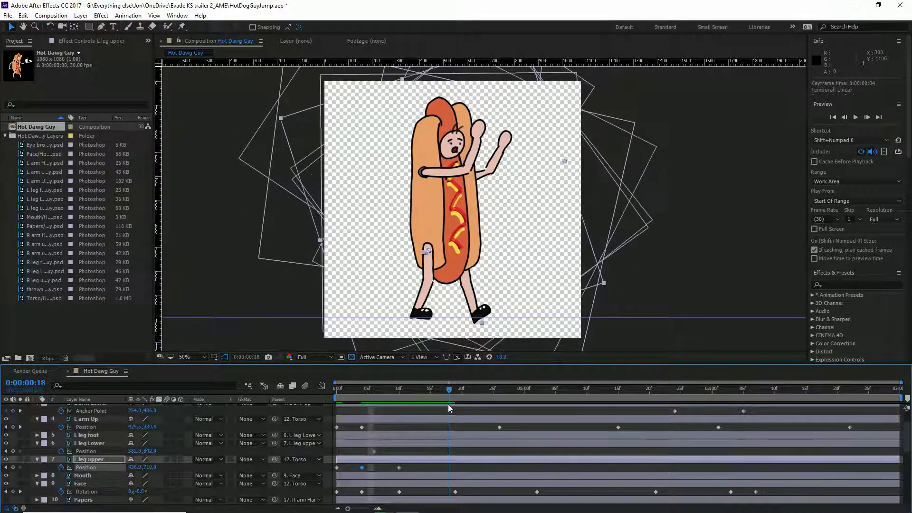
{"action": "key", "text": "Right"}
{"action": "key", "text": "Right"}
{"action": "key", "text": "Right"}
{"action": "key", "text": "Right"}
{"action": "key", "text": "Down"}
{"action": "key", "text": "Down"}
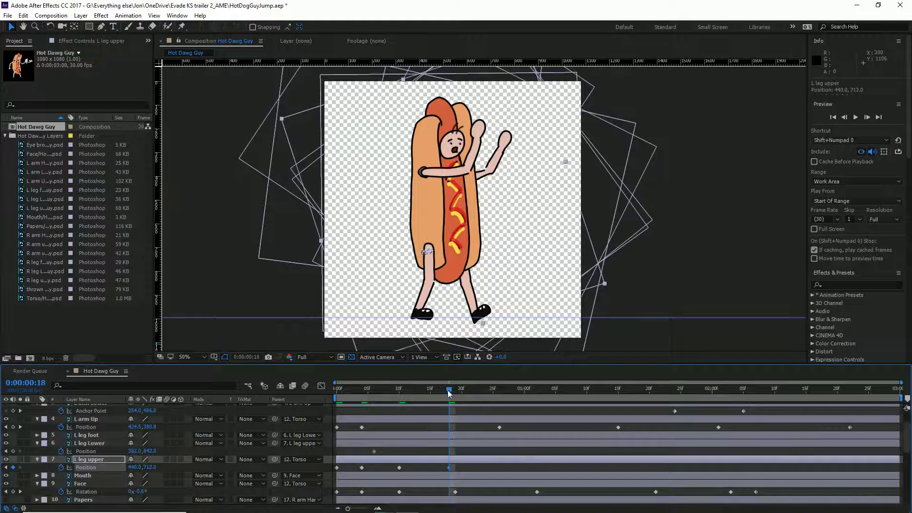
- Nudge the L leg upper layer to Position 436, 714 at the Face layer's Rotation keyframe just past one second
{"action": "left_click_drag", "start_coordinate": [453, 394], "coordinate": [654, 404]}
{"action": "key", "text": "Left"}
{"action": "key", "text": "Left"}
{"action": "key", "text": "Down"}
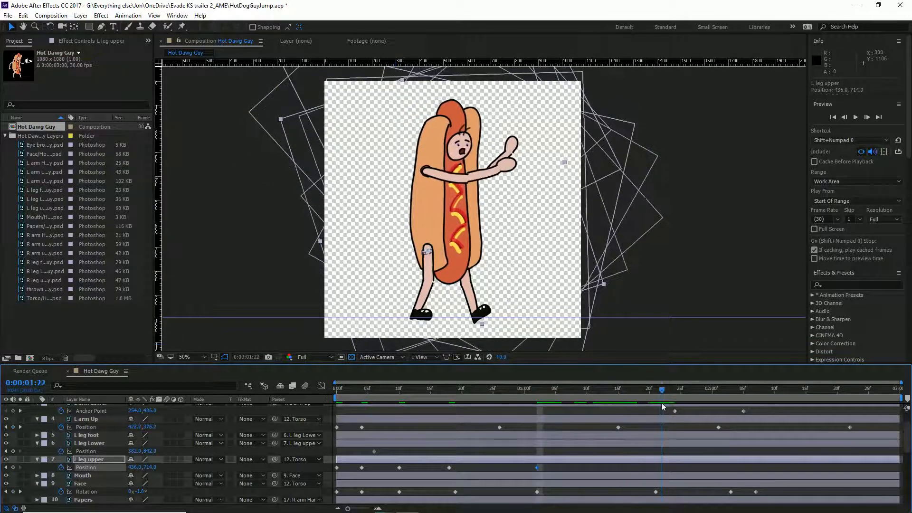
- Nudge the L leg upper layer to Position 442, 716 at 0:00:01:21
{"action": "key", "text": "Right"}
{"action": "key", "text": "Right"}
{"action": "key", "text": "Right"}
{"action": "key", "text": "Down"}
{"action": "key", "text": "Down"}
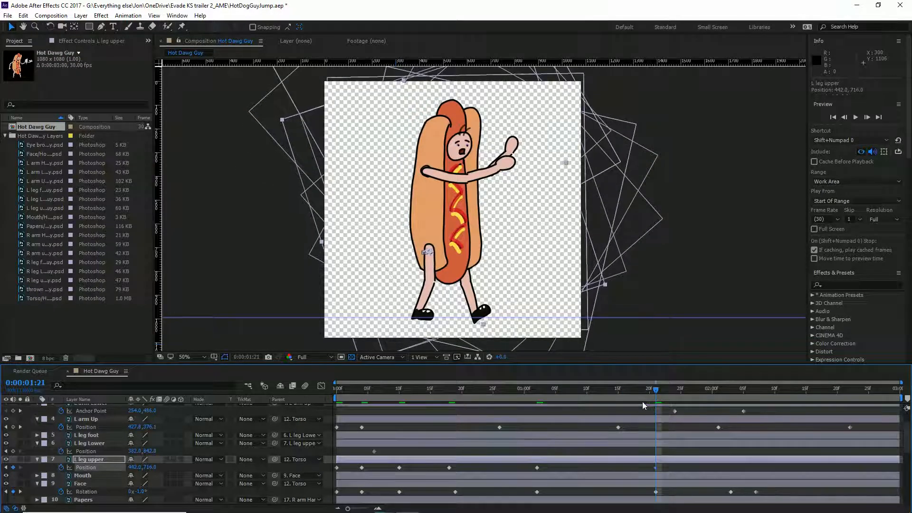
- Add an L leg upper Position keyframe just past two seconds and nudge the layer to 450, 724 at 0:00:02:22
{"action": "left_click_drag", "start_coordinate": [657, 393], "coordinate": [852, 409]}
{"action": "key", "text": "Right"}
{"action": "key", "text": "Right"}
{"action": "key", "text": "Right"}
{"action": "key", "text": "Right"}
{"action": "key", "text": "Down"}
{"action": "key", "text": "Down"}
{"action": "key", "text": "Down"}
{"action": "key", "text": "Down"}
{"action": "key", "text": "Down"}
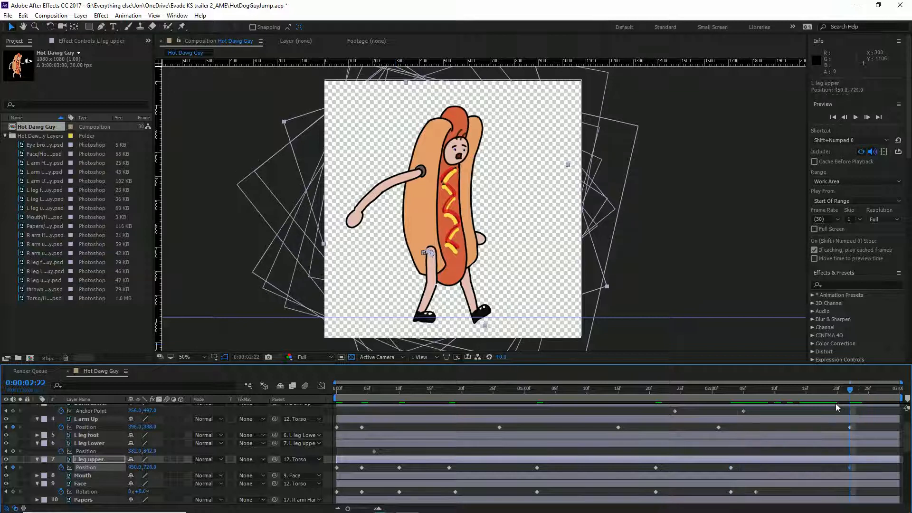
- Adjust the L leg upper layer's Position to 432, 734 at 0:00:02:22
{"action": "key", "text": "Down"}
{"action": "key", "text": "Down"}
{"action": "key", "text": "Down"}
{"action": "key", "text": "Down"}
{"action": "key", "text": "Down"}
{"action": "key", "text": "Left"}
{"action": "key", "text": "Left"}
{"action": "key", "text": "Left"}
{"action": "key", "text": "Left"}
{"action": "key", "text": "Left"}
{"action": "key", "text": "Left"}
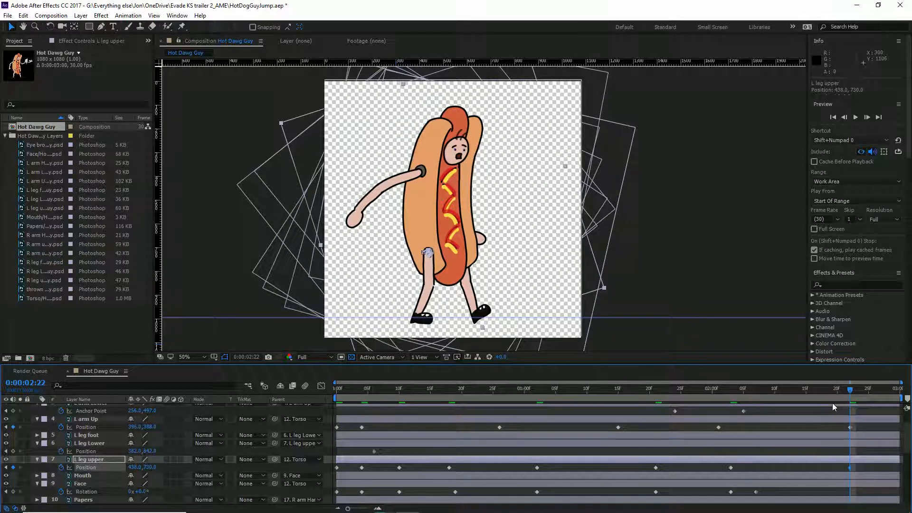
{"action": "key", "text": "Left"}
{"action": "key", "text": "Left"}
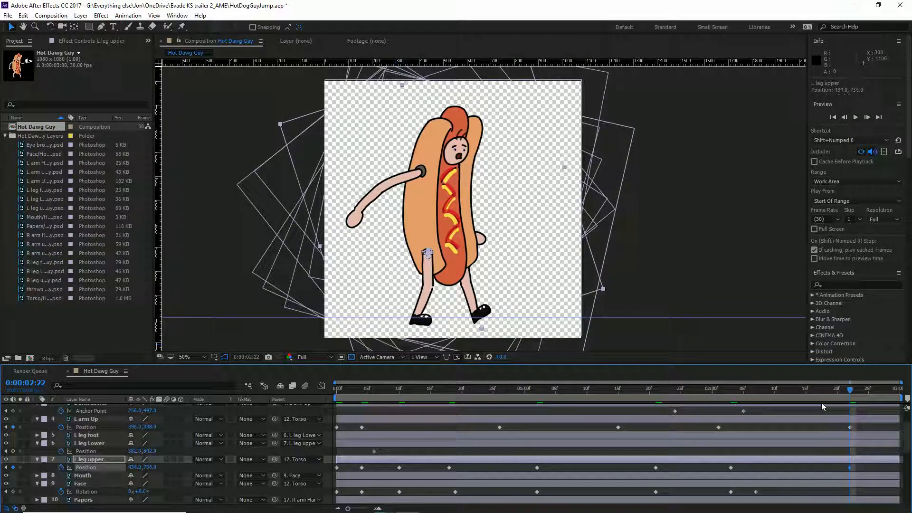
{"action": "key", "text": "Left"}
{"action": "key", "text": "Left"}
{"action": "key", "text": "Up"}
{"action": "key", "text": "Up"}
- Nudge the L leg upper layer to Position 428, 740 at 0:00:02:29 and preview the animation
{"action": "left_click_drag", "start_coordinate": [848, 389], "coordinate": [907, 388]}
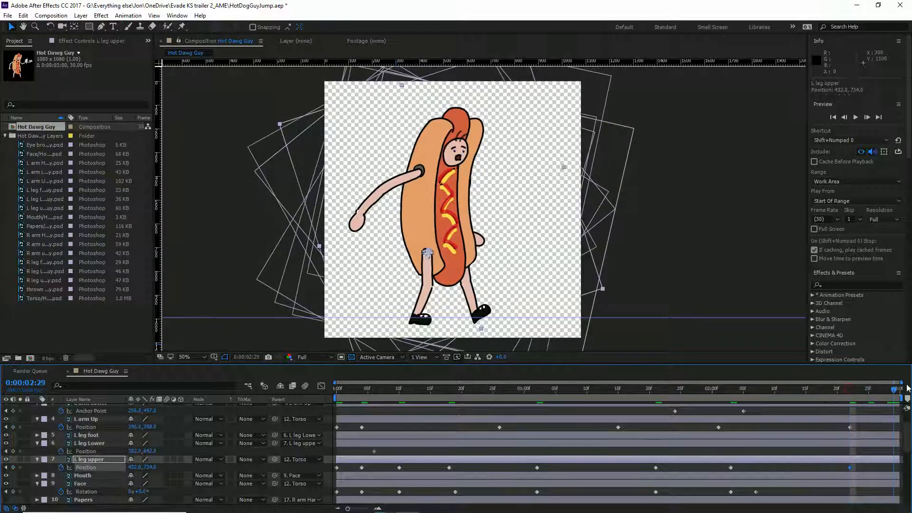
{"action": "key", "text": "Left"}
{"action": "key", "text": "Left"}
{"action": "key", "text": "Left"}
{"action": "key", "text": "Left"}
{"action": "key", "text": "Down"}
{"action": "key", "text": "Down"}
{"action": "key", "text": "Down"}
{"action": "key", "text": "Down"}
{"action": "key", "text": "Down"}
{"action": "key", "text": "Down"}
{"action": "key", "text": "Down"}
{"action": "key", "text": "Down"}
{"action": "key", "text": "Down"}
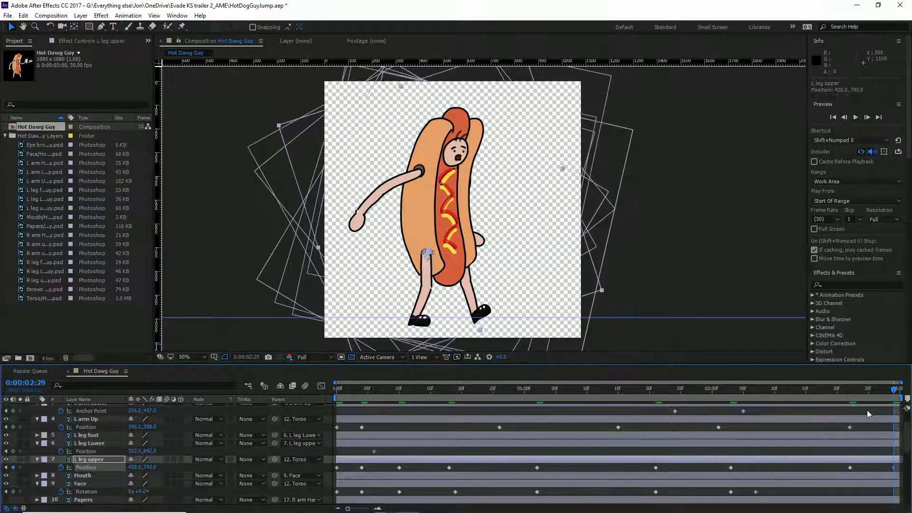
{"action": "key", "text": "space"}
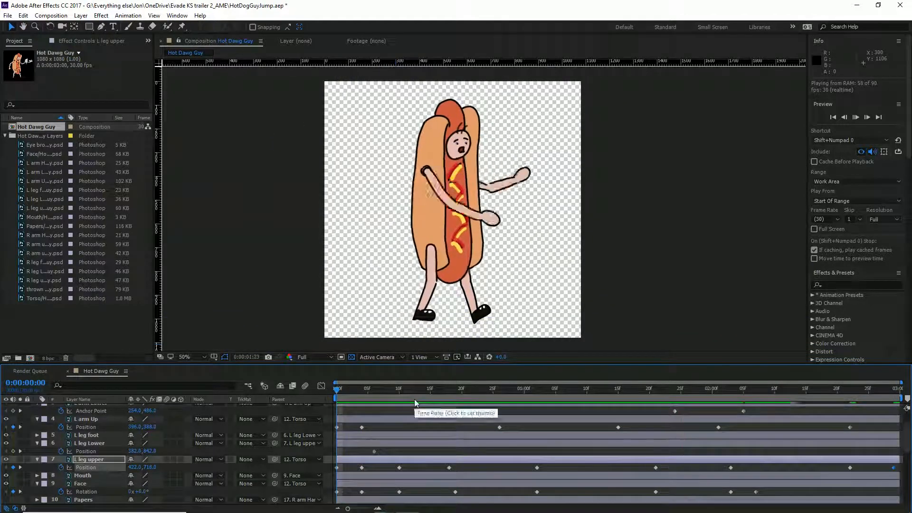
{"action": "key", "text": "space"}
- Keyframe the L leg upper layer's Rotation at -18° at 0:00:00:00 and set it to -56° at 0:00:00:04
{"action": "left_click_drag", "start_coordinate": [343, 389], "coordinate": [320, 390]}
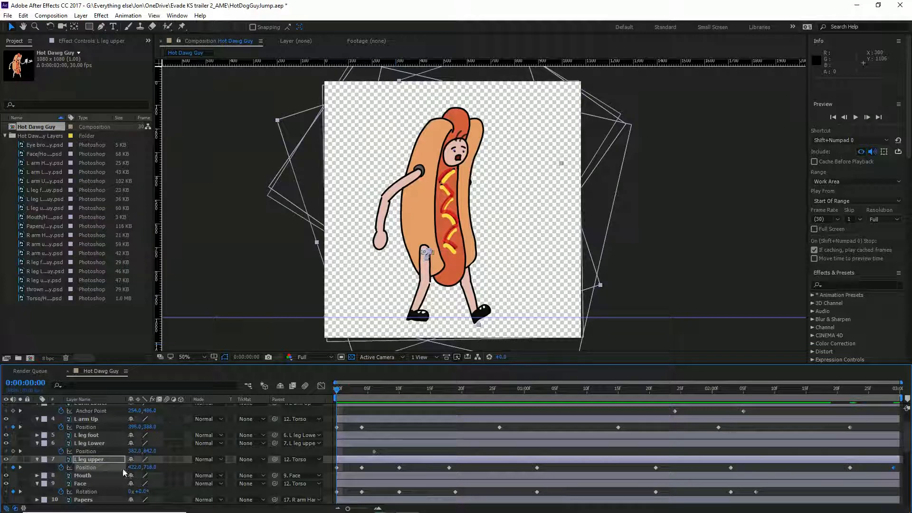
{"action": "left_click_drag", "start_coordinate": [134, 474], "coordinate": [142, 476]}
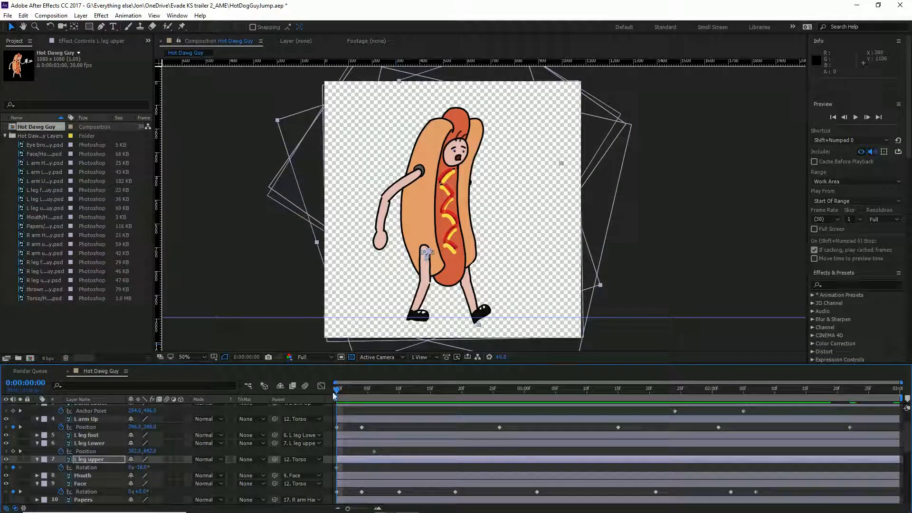
{"action": "left_click_drag", "start_coordinate": [338, 392], "coordinate": [364, 397]}
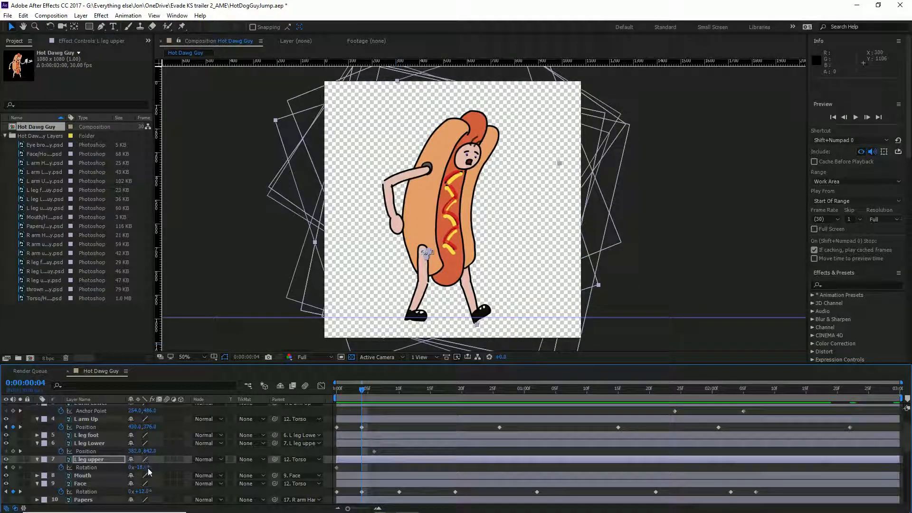
{"action": "left_click_drag", "start_coordinate": [142, 469], "coordinate": [137, 468]}
- Keyframe the L leg Lower layer's Rotation at 50° at 0:00:00:04 and change the L leg upper layer's Rotation to -42°
{"action": "left_click", "coordinate": [109, 443]}
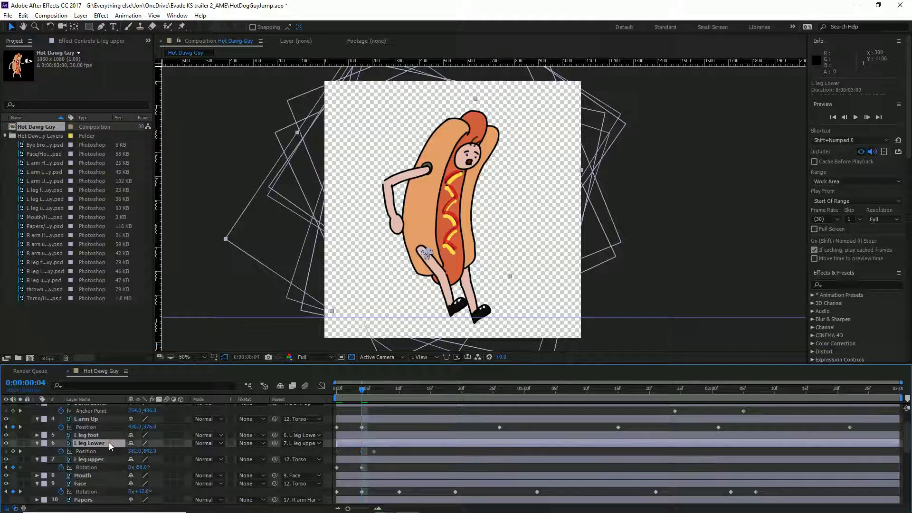
{"action": "key", "text": "r"}
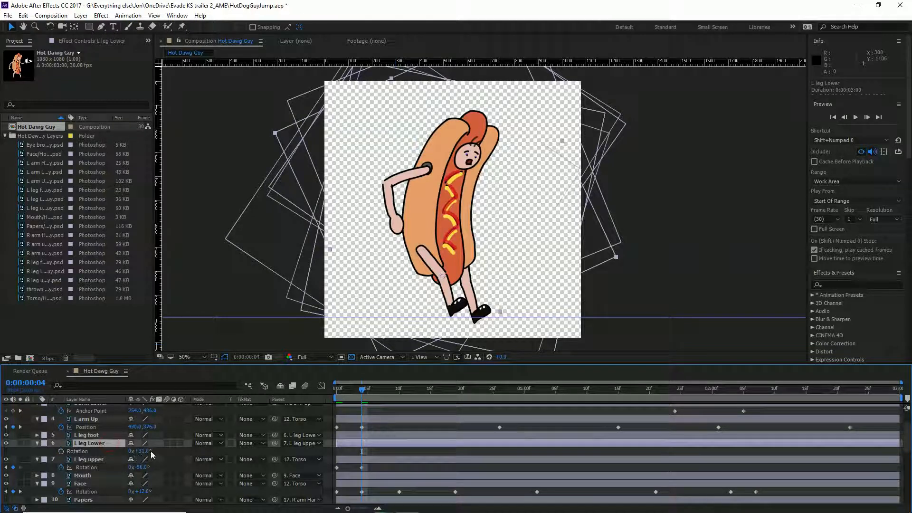
{"action": "left_click", "coordinate": [61, 451]}
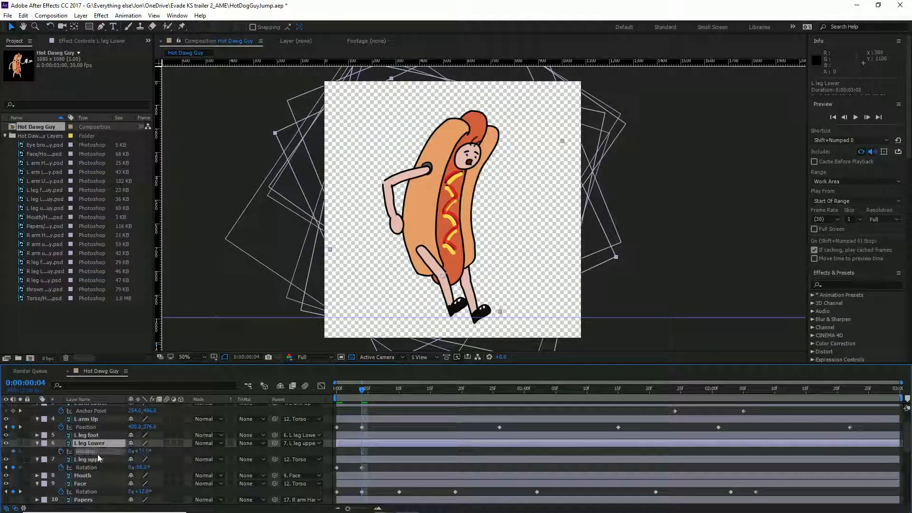
{"action": "mouse_move", "coordinate": [145, 452]}
{"action": "left_mouse_down"}
{"action": "mouse_move", "coordinate": [163, 454]}
{"action": "mouse_move", "coordinate": [150, 468]}
{"action": "mouse_move", "coordinate": [134, 452]}
{"action": "left_mouse_up"}
{"action": "left_click", "coordinate": [148, 460]}
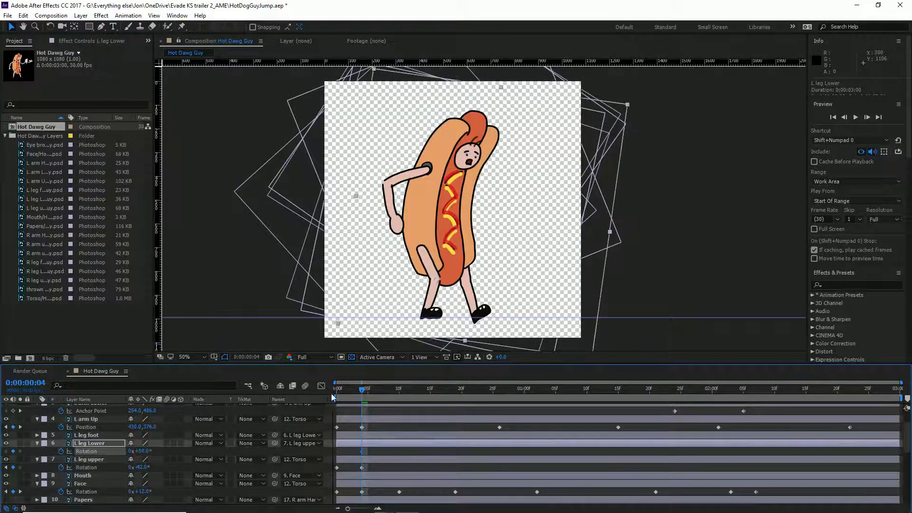
- Set the L leg upper layer's Rotation to -12° and the L leg Lower layer's Rotation to 28° at 0:00:00:10
{"action": "left_click_drag", "start_coordinate": [362, 390], "coordinate": [400, 398]}
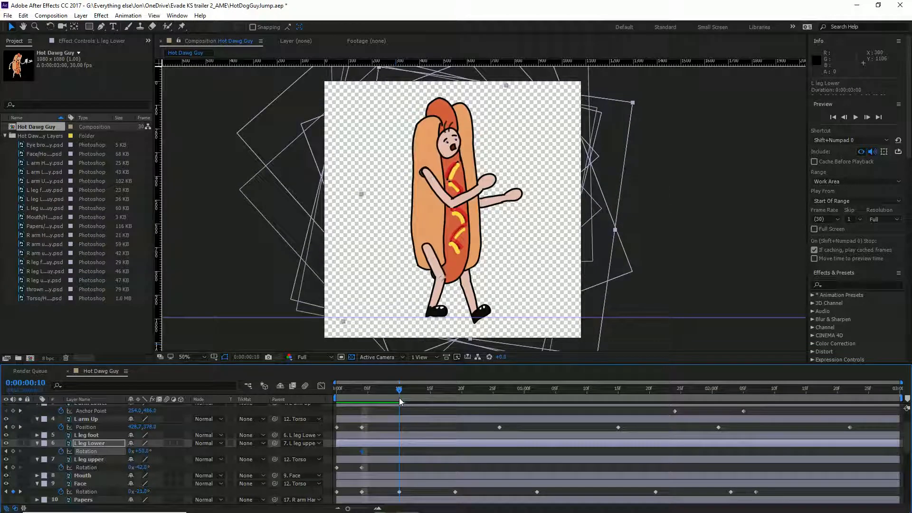
{"action": "left_click", "coordinate": [149, 467]}
{"action": "left_click_drag", "start_coordinate": [144, 469], "coordinate": [137, 446]}
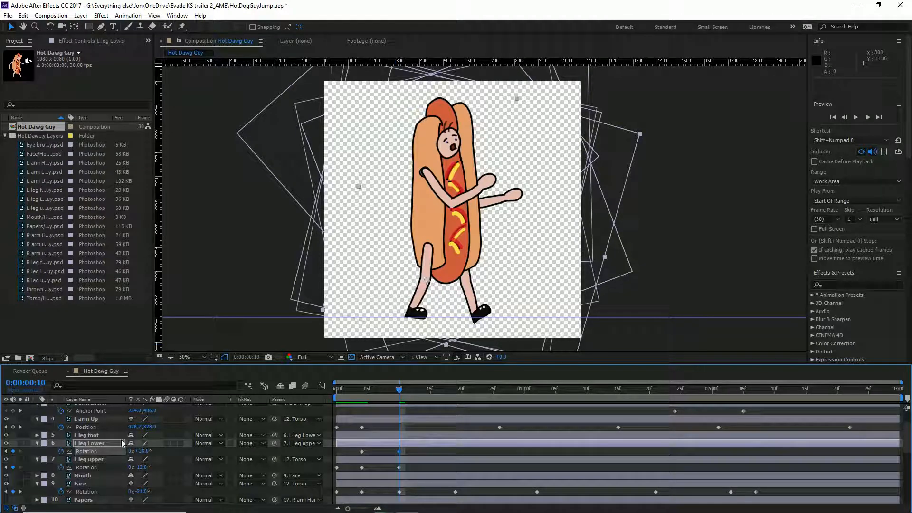
- Add an L leg foot Rotation keyframe, move it to 0:00:00:05, and set the foot's Rotation to 65° at 0:00:00:10
{"action": "left_click", "coordinate": [102, 435]}
{"action": "key", "text": "r"}
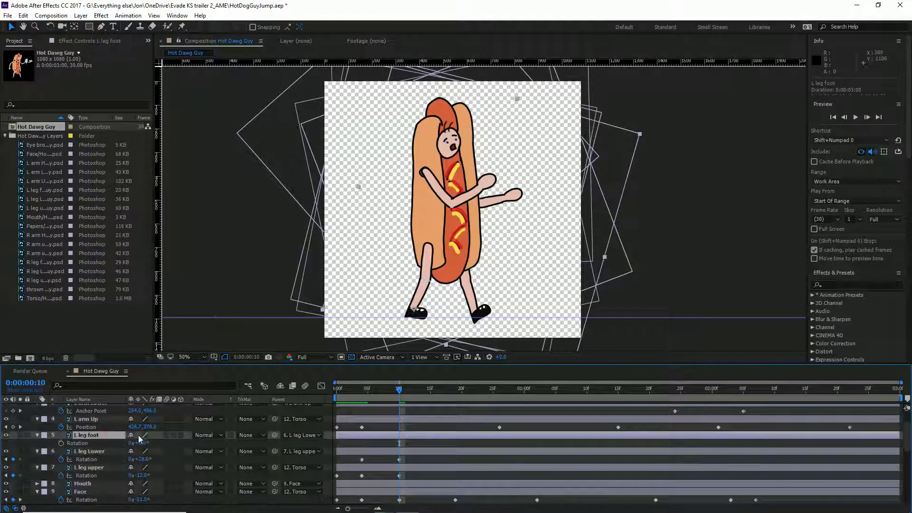
{"action": "left_click", "coordinate": [61, 444]}
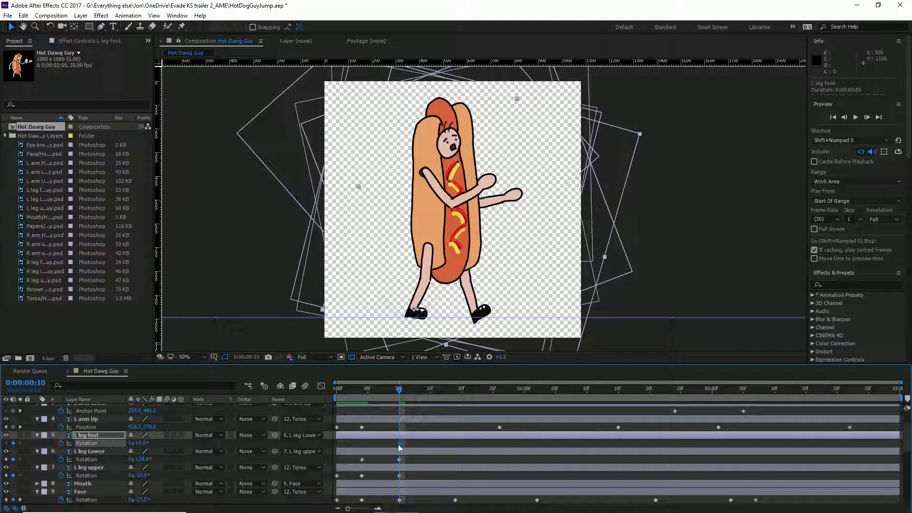
{"action": "left_click_drag", "start_coordinate": [400, 445], "coordinate": [367, 446]}
{"action": "left_click_drag", "start_coordinate": [143, 444], "coordinate": [174, 443]}
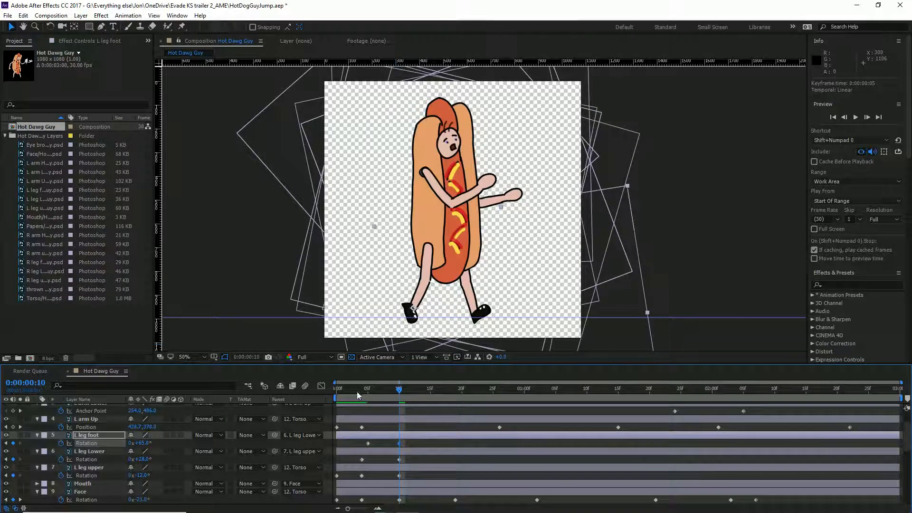
- Set L leg upper Rotation to -24° and L leg Lower to 15° at 0:00:00:26, and Lower to 35° and foot to 51° at 0:00:01:09
{"action": "left_click_drag", "start_coordinate": [358, 396], "coordinate": [498, 405]}
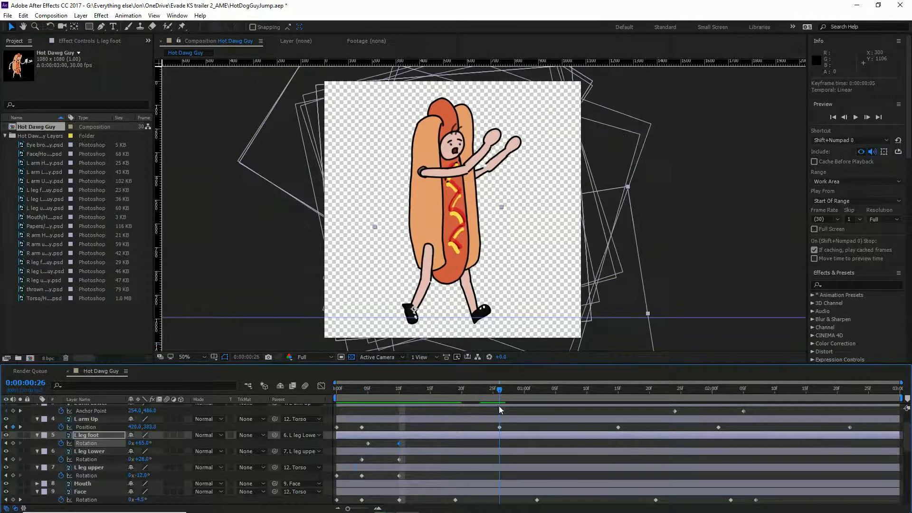
{"action": "left_click_drag", "start_coordinate": [149, 477], "coordinate": [133, 459]}
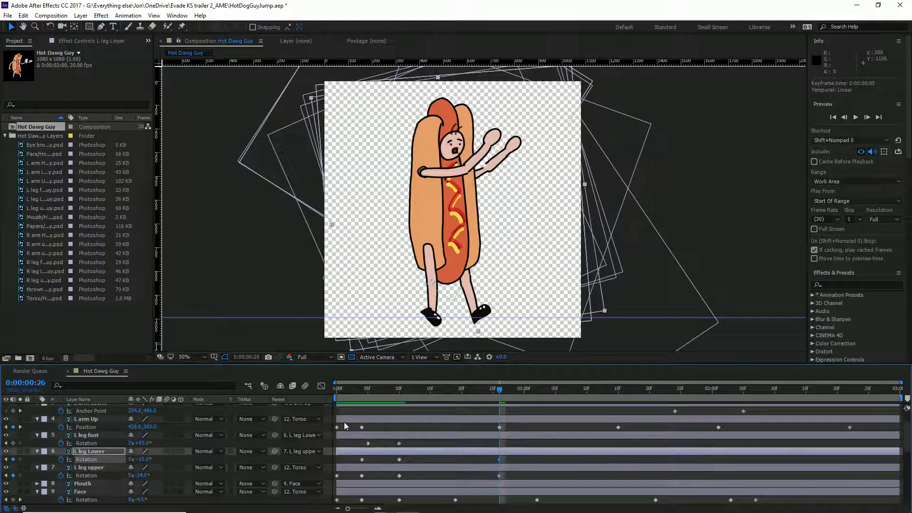
{"action": "left_click_drag", "start_coordinate": [517, 394], "coordinate": [580, 394]}
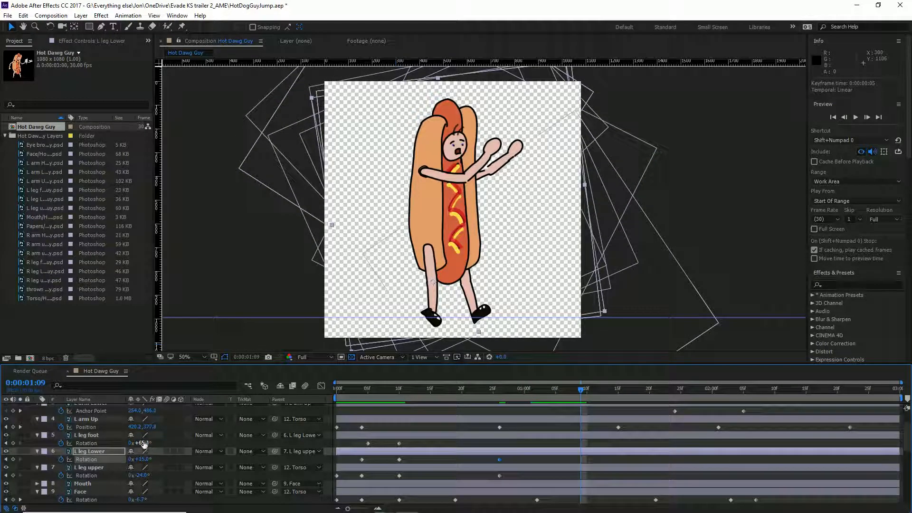
{"action": "left_click_drag", "start_coordinate": [144, 444], "coordinate": [322, 449]}
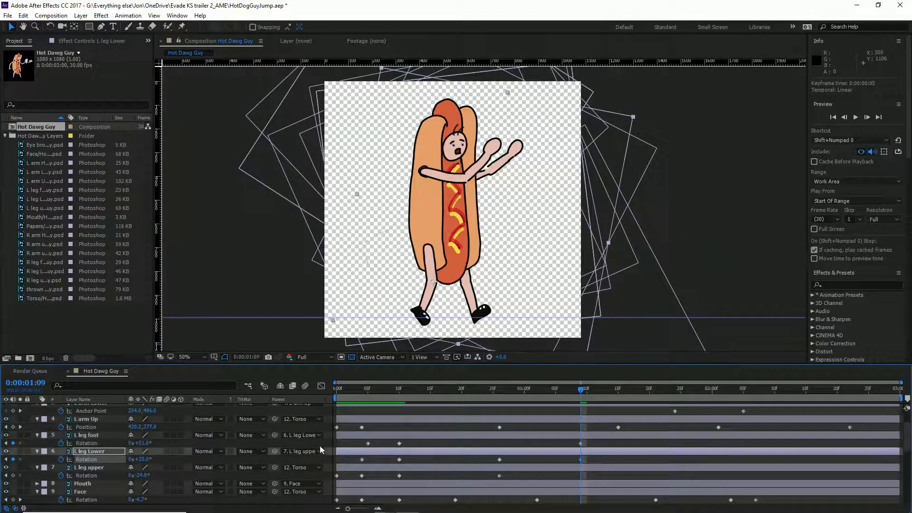
- Set Rotation to -31° for L leg upper, 52° for L leg Lower and 8° for L leg foot at 0:00:01:29
{"action": "left_click_drag", "start_coordinate": [581, 399], "coordinate": [705, 416]}
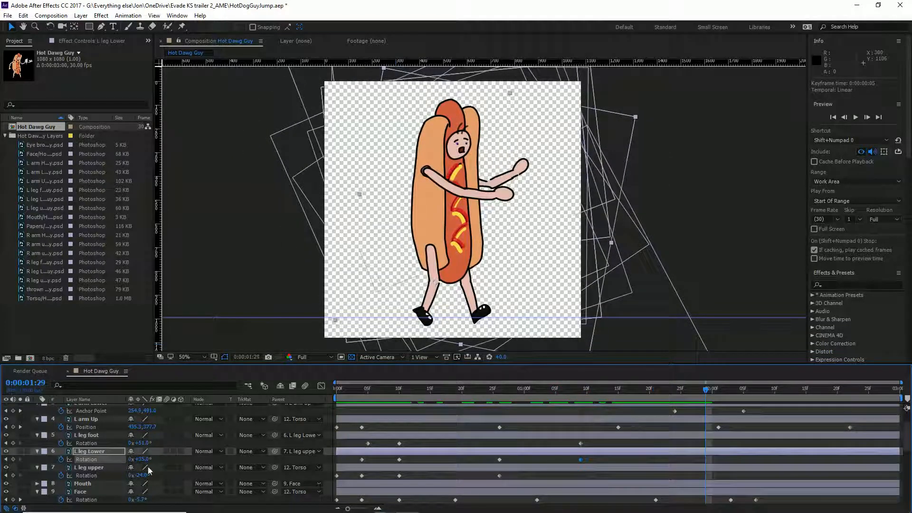
{"action": "left_click_drag", "start_coordinate": [141, 475], "coordinate": [114, 441]}
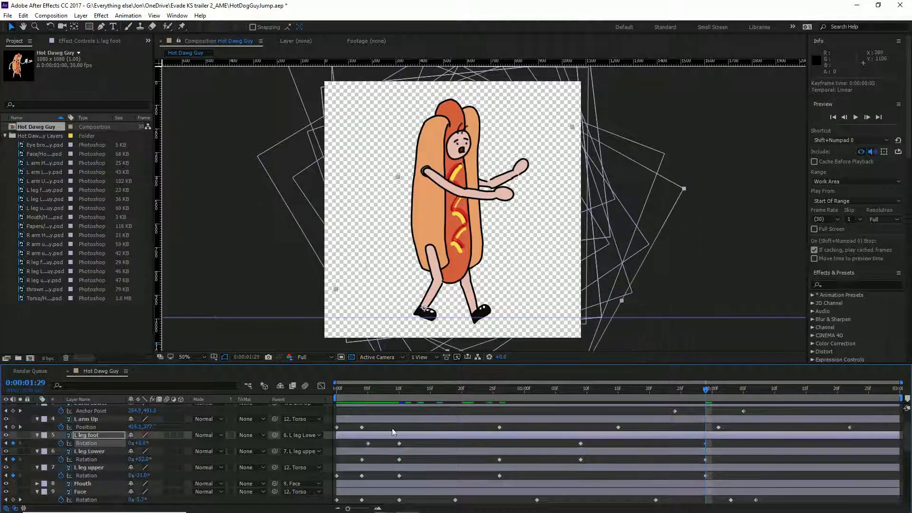
- Move the last Rotation keyframes of L leg foot, L leg Lower and L leg upper to 0:00:02:19 and play back the animation
{"action": "left_click_drag", "start_coordinate": [613, 388], "coordinate": [599, 404]}
{"action": "key", "text": "space"}
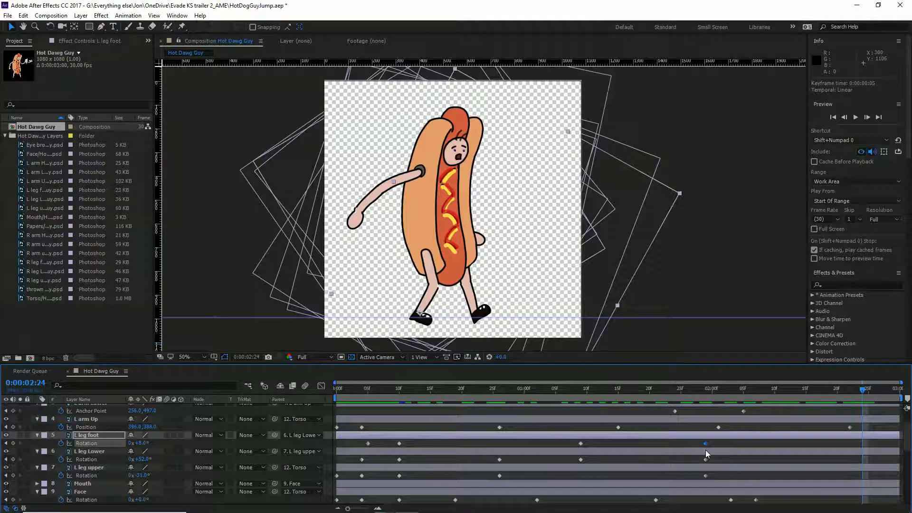
{"action": "left_click_drag", "start_coordinate": [706, 450], "coordinate": [711, 479]}
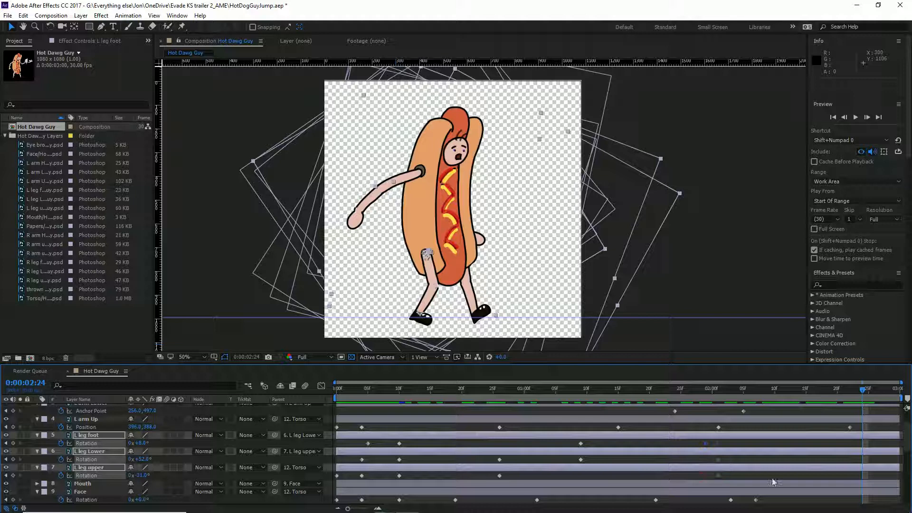
{"action": "left_click_drag", "start_coordinate": [773, 480], "coordinate": [837, 480]}
{"action": "left_click_drag", "start_coordinate": [747, 392], "coordinate": [317, 395]}
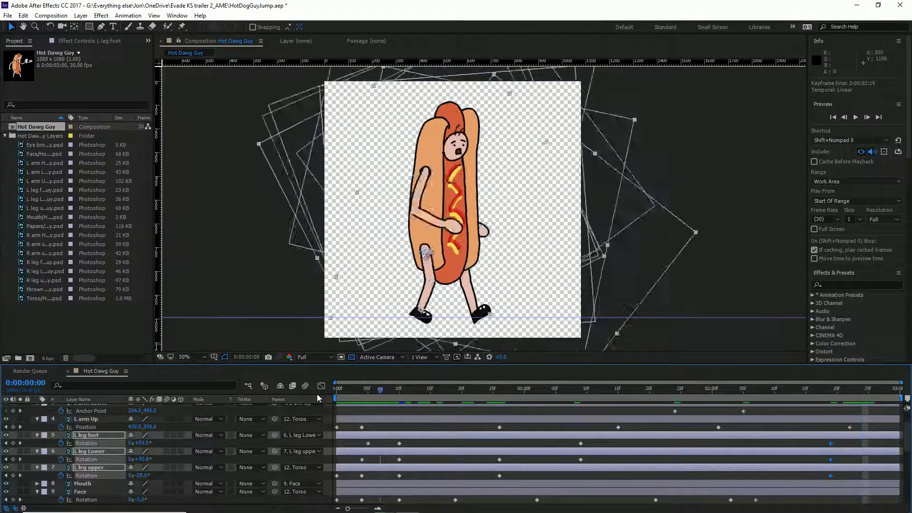
{"action": "key", "text": "space"}
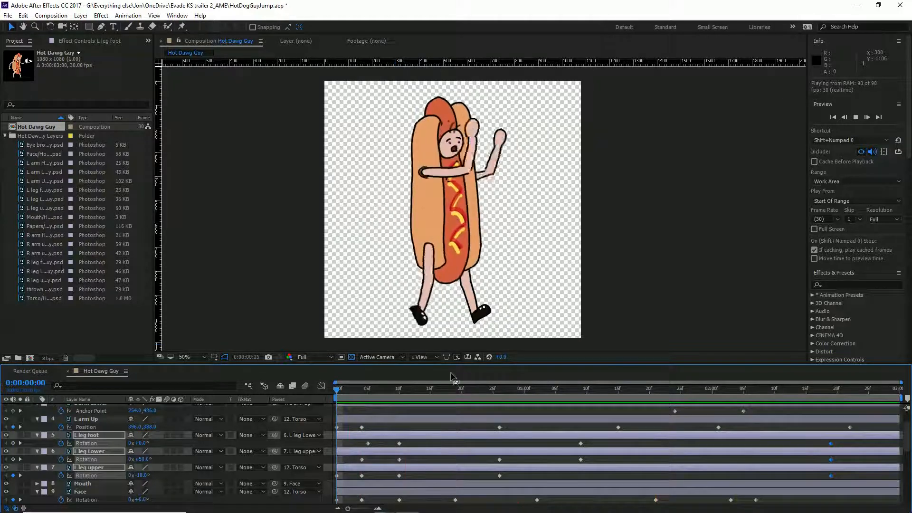
{"action": "key", "text": "space"}
- Preview the animation from the start and add a Position keyframe to the R leg upper layer at 0:00:00:00
{"action": "scroll", "coordinate": [105, 456], "scroll_direction": "down", "scroll_amount": 5}
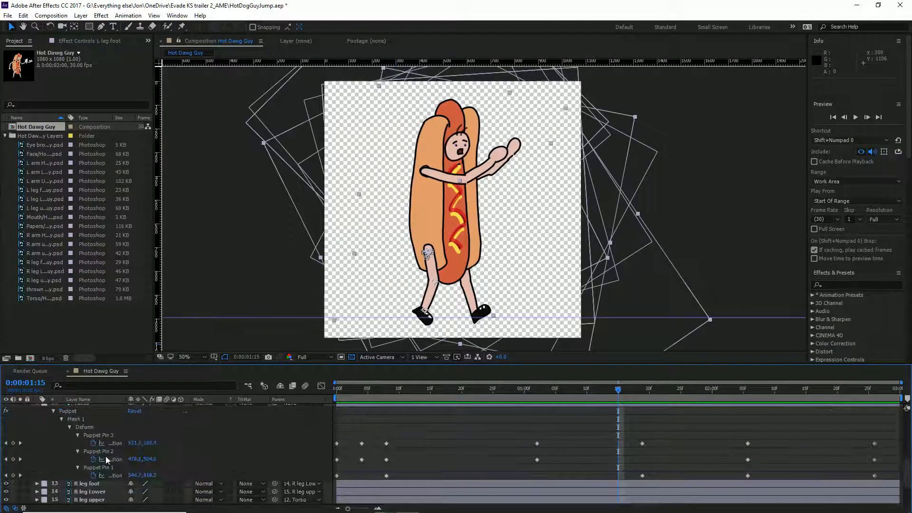
{"action": "scroll", "coordinate": [105, 456], "scroll_direction": "down", "scroll_amount": 2}
{"action": "left_click", "coordinate": [89, 452]}
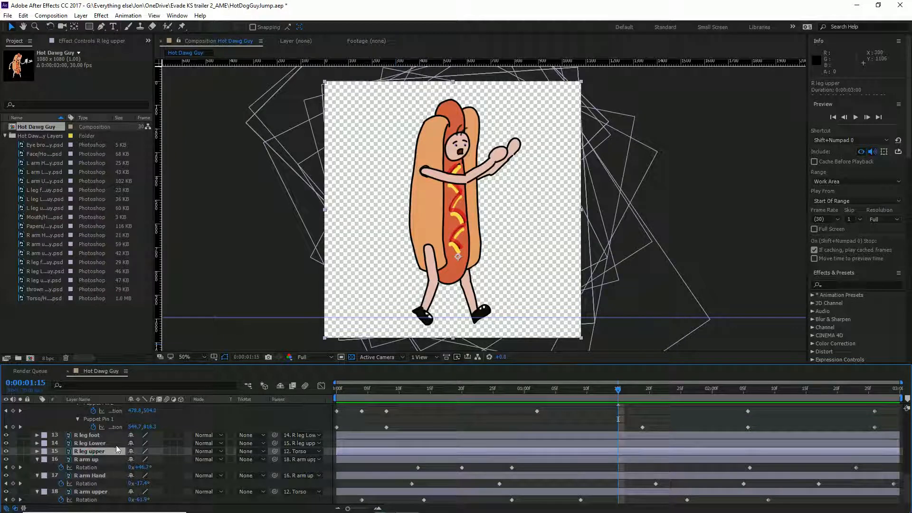
{"action": "key", "text": "r"}
{"action": "left_click_drag", "start_coordinate": [349, 389], "coordinate": [303, 390]}
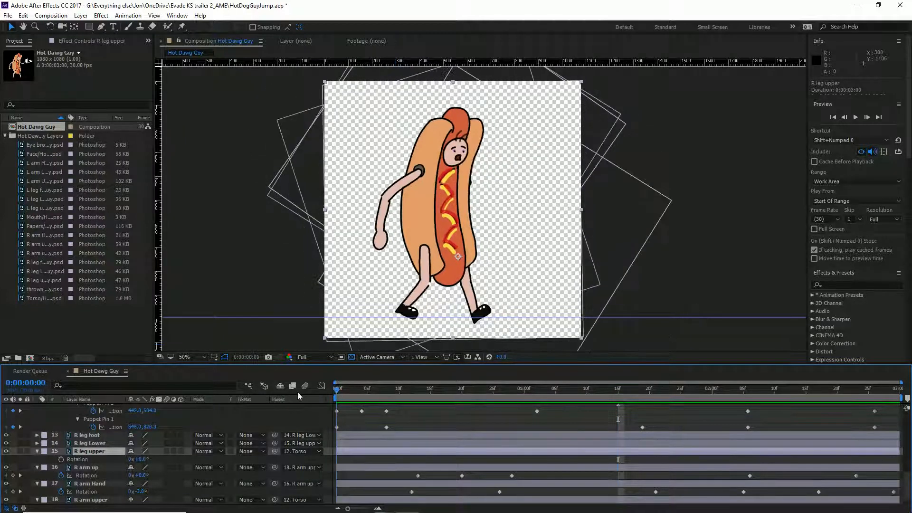
{"action": "key", "text": "space"}
{"action": "key", "text": "space"}
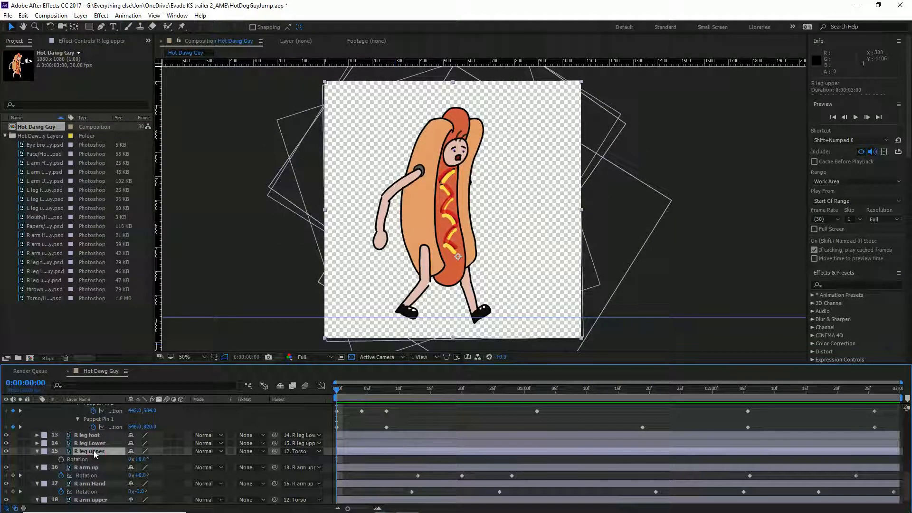
{"action": "key", "text": "p"}
{"action": "left_click", "coordinate": [60, 459]}
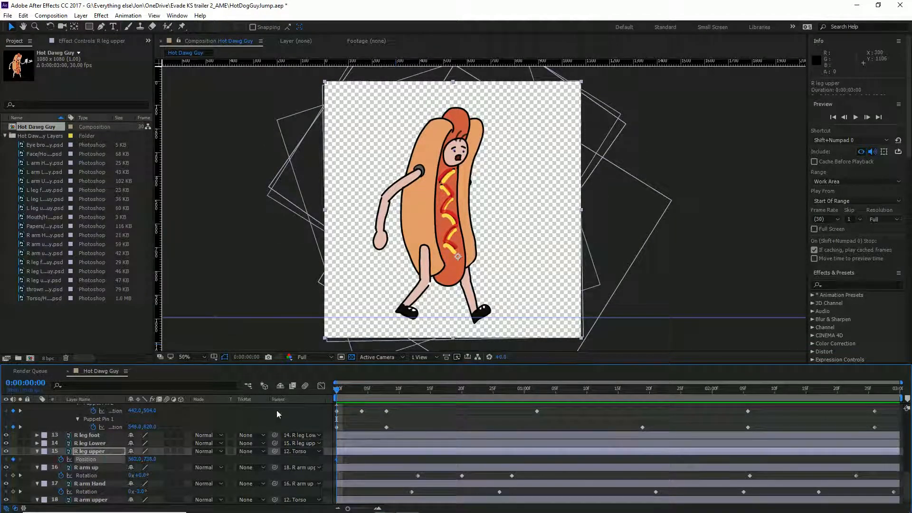
- Nudge R leg upper slightly right and up at 0:00:00:04, and set its Position to 570, 732 at 0:00:00:08
{"action": "left_click_drag", "start_coordinate": [354, 389], "coordinate": [362, 389]}
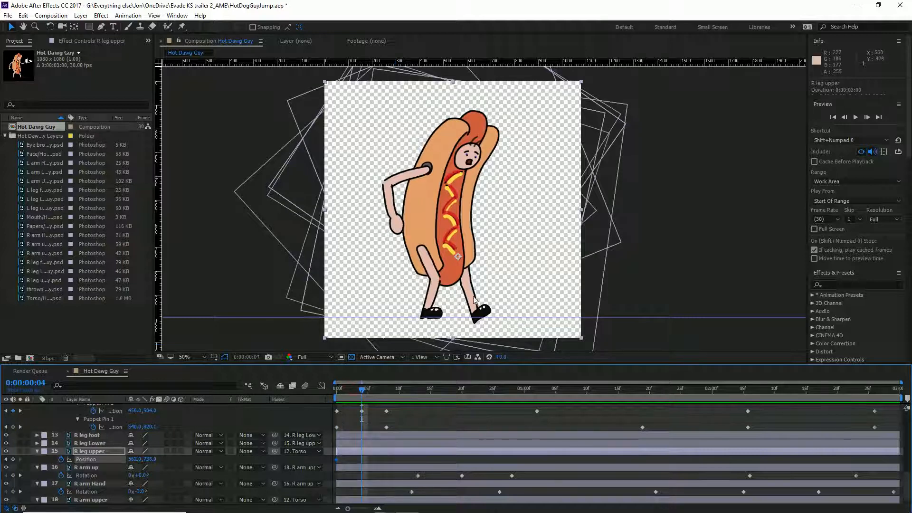
{"action": "key", "text": "Right"}
{"action": "key", "text": "Up"}
{"action": "key", "text": "Up"}
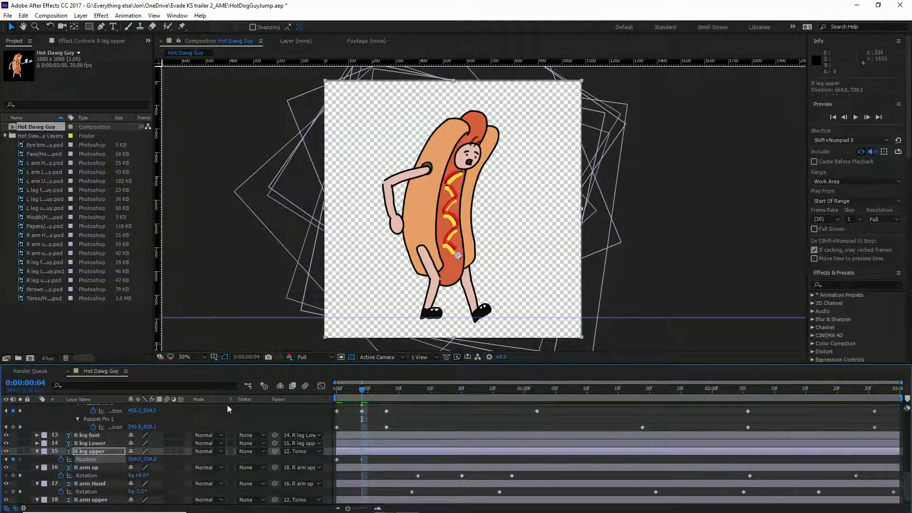
{"action": "left_click_drag", "start_coordinate": [381, 390], "coordinate": [387, 390]}
{"action": "key", "text": "Right"}
{"action": "key", "text": "Right"}
{"action": "key", "text": "Right"}
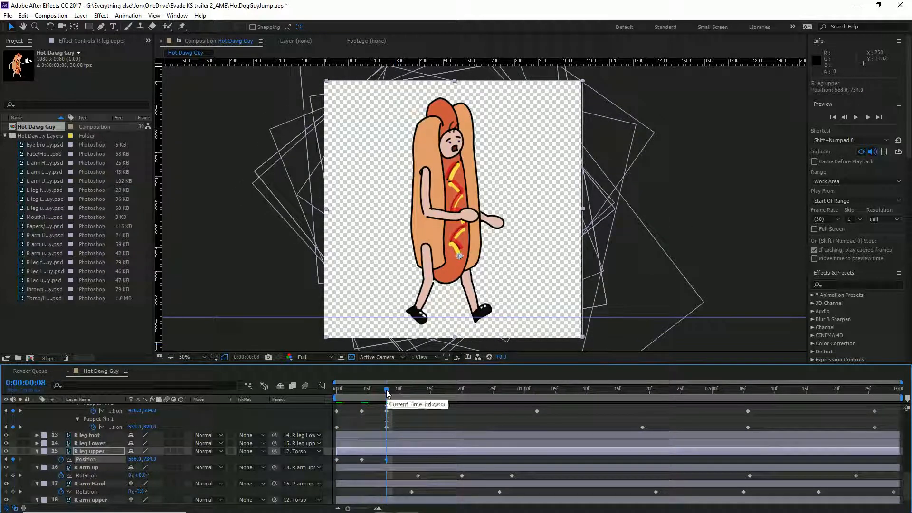
{"action": "key", "text": "Up"}
- Nudge R leg upper further right and slightly down at 0:00:01:05 to add a Position keyframe
{"action": "left_click_drag", "start_coordinate": [429, 389], "coordinate": [555, 398]}
{"action": "key", "text": "Right"}
{"action": "key", "text": "Right"}
{"action": "key", "text": "Right"}
{"action": "key", "text": "Right"}
{"action": "key", "text": "Right"}
{"action": "key", "text": "Right"}
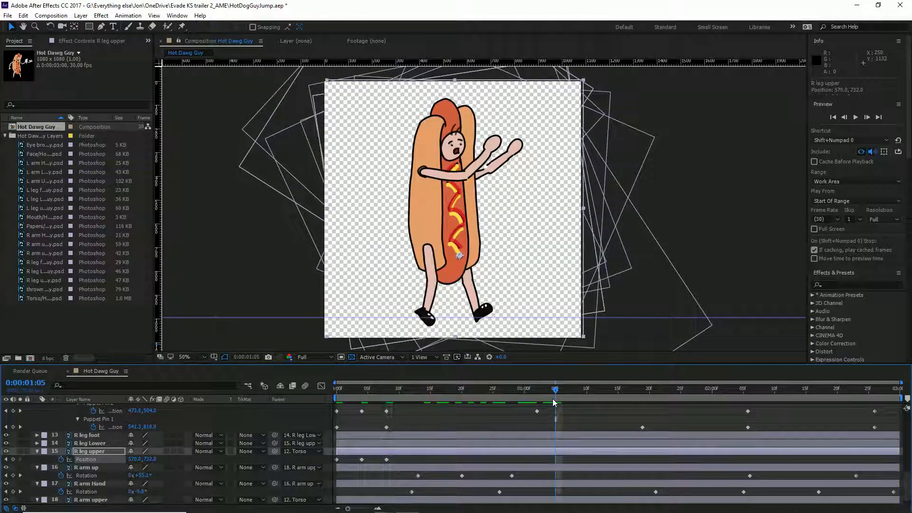
{"action": "key", "text": "Down"}
{"action": "key", "text": "Down"}
- Add another R leg upper Position keyframe near 0:00:01:27, nudged right and slightly down
{"action": "left_click_drag", "start_coordinate": [567, 401], "coordinate": [806, 395]}
{"action": "key", "text": "Right"}
{"action": "key", "text": "Right"}
{"action": "key", "text": "Right"}
{"action": "key", "text": "Right"}
{"action": "key", "text": "Right"}
{"action": "key", "text": "Down"}
- Set the R leg upper layer's Position to 580, 736 at 0:00:02:15
{"action": "key", "text": "Left"}
{"action": "key", "text": "Left"}
{"action": "key", "text": "Left"}
{"action": "key", "text": "Left"}
{"action": "key", "text": "Left"}
{"action": "key", "text": "Left"}
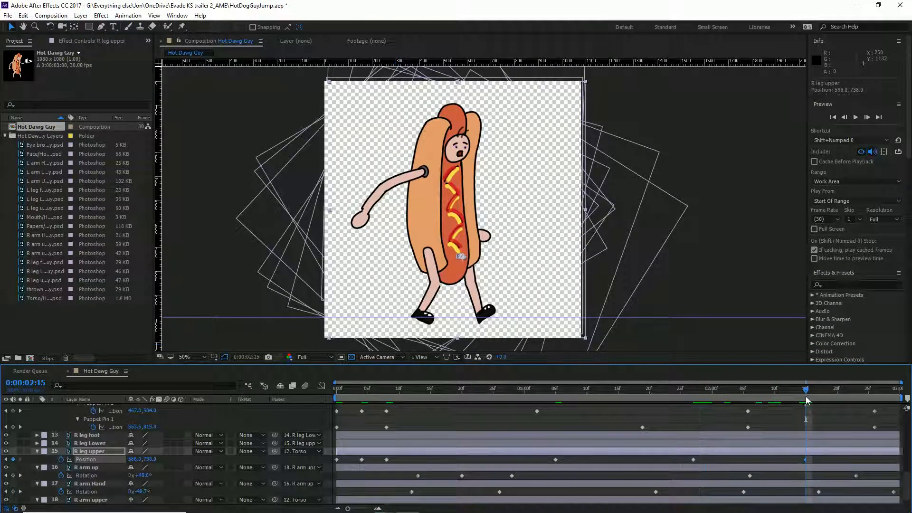
{"action": "key", "text": "Up"}
{"action": "key", "text": "Up"}
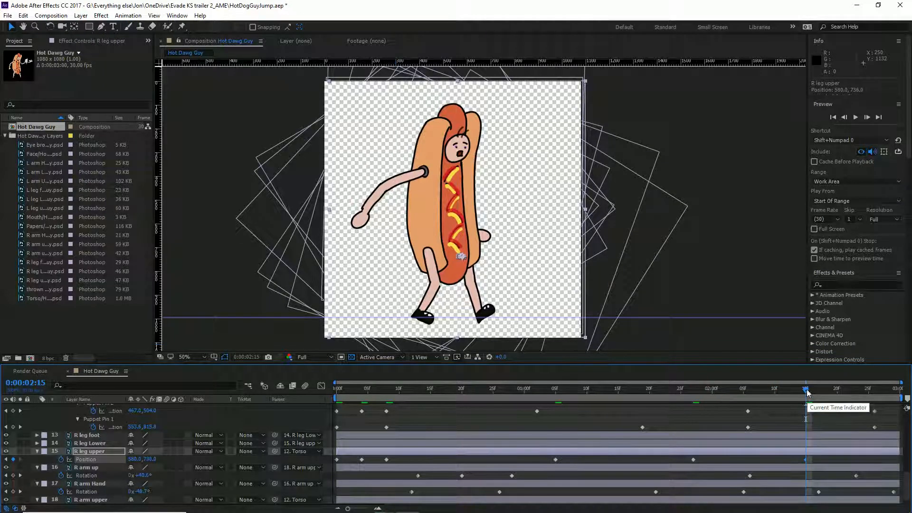
- Add an R leg upper Position keyframe of 572, 736 near the end and move it to 0:00:02:29
{"action": "left_click_drag", "start_coordinate": [808, 392], "coordinate": [911, 397]}
{"action": "key", "text": "Left"}
{"action": "key", "text": "Left"}
{"action": "key", "text": "Left"}
{"action": "key", "text": "Left"}
{"action": "key", "text": "Left"}
{"action": "key", "text": "Left"}
{"action": "key", "text": "Home"}
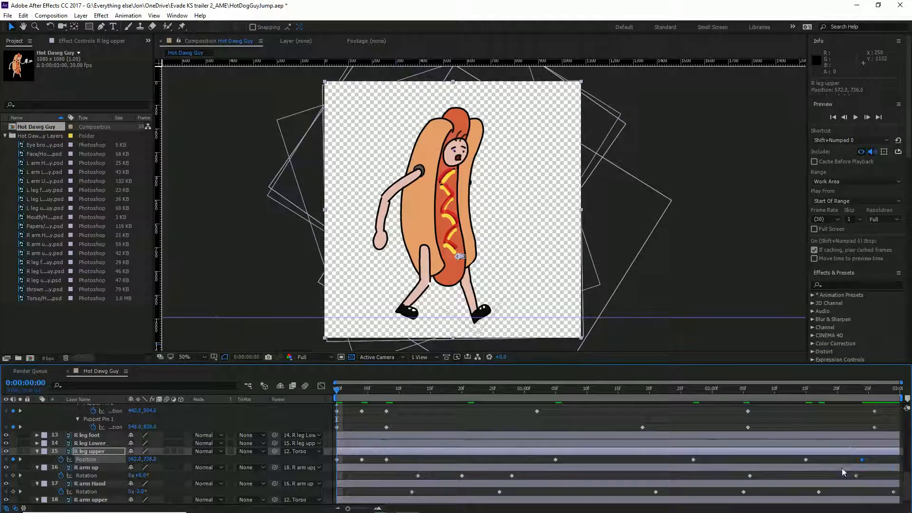
{"action": "left_click_drag", "start_coordinate": [863, 460], "coordinate": [894, 460]}
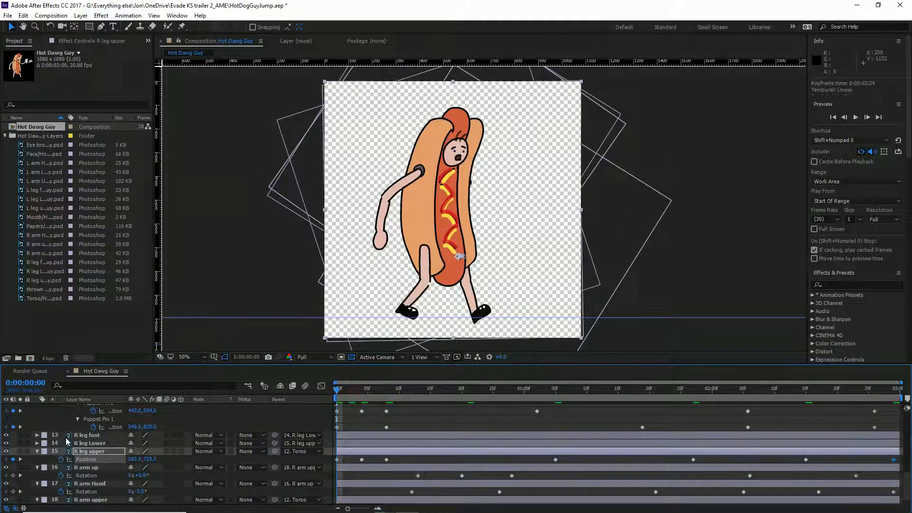
- Add a Rotation keyframe to R leg upper at 0:00:00:00 and set its Rotation to -3° at 0:00:00:08
{"action": "key", "text": "r"}
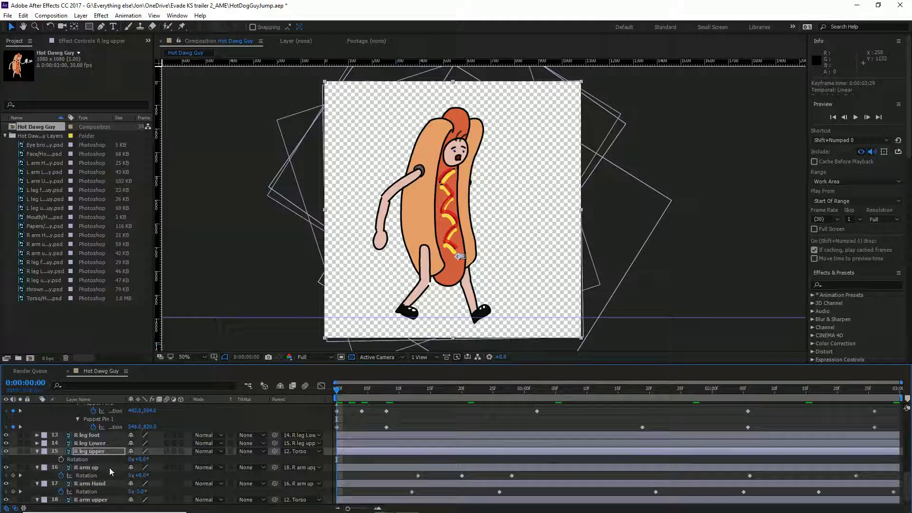
{"action": "left_click", "coordinate": [61, 459]}
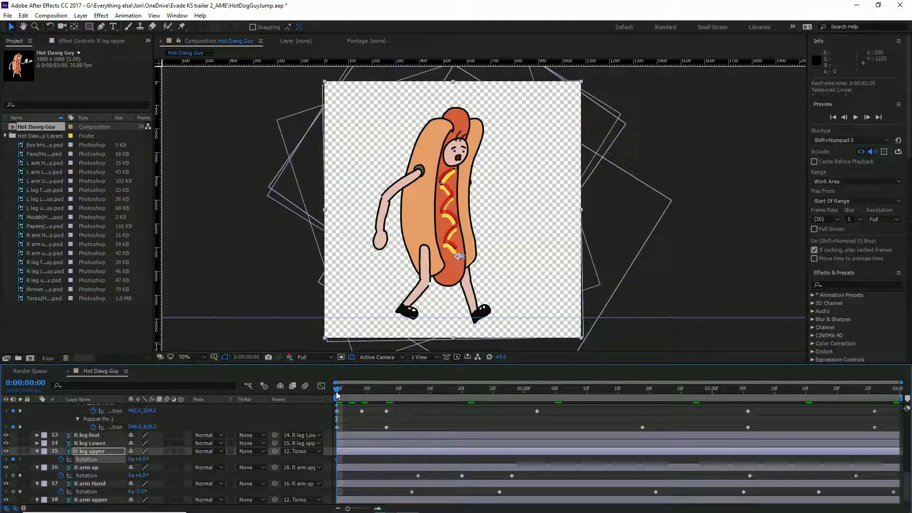
{"action": "left_click_drag", "start_coordinate": [337, 396], "coordinate": [385, 398]}
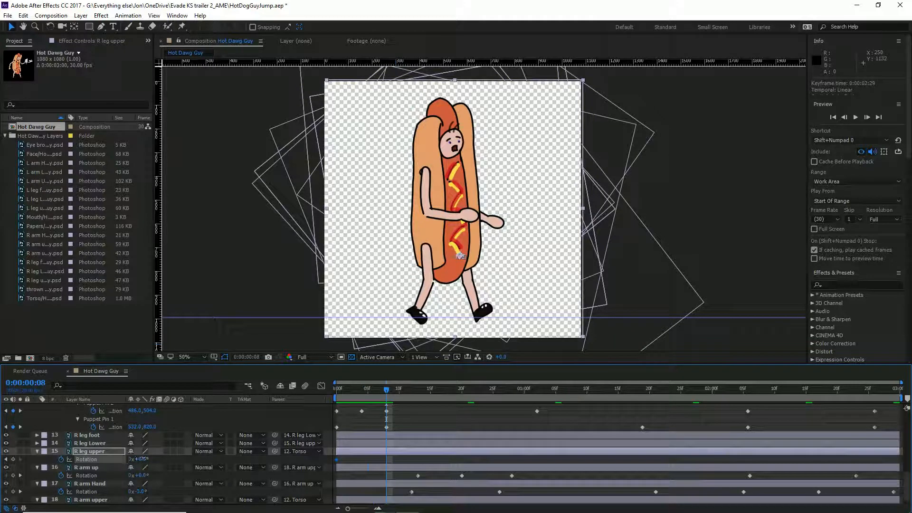
{"action": "left_click_drag", "start_coordinate": [141, 459], "coordinate": [142, 458]}
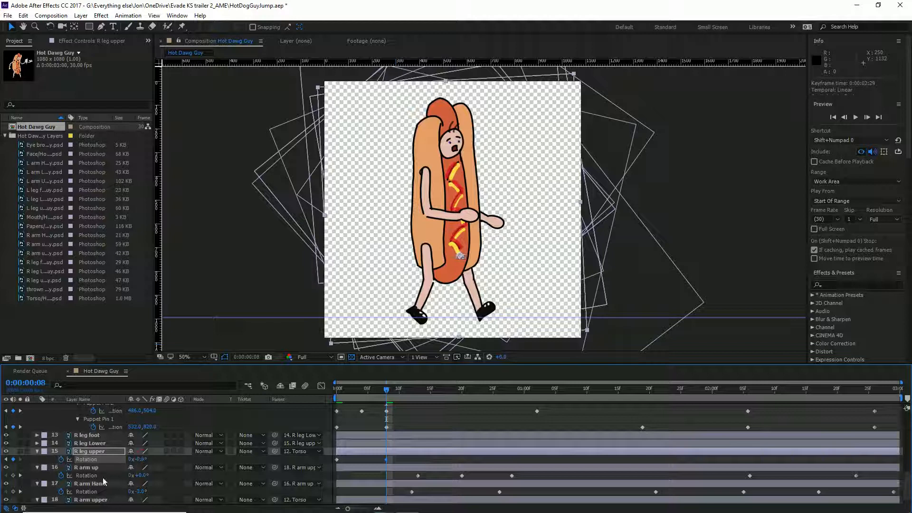
- Add an R leg Lower Rotation keyframe, move it to 0:00:00:00, and set the Rotation to 37° at 0:00:00:08
{"action": "left_click", "coordinate": [106, 443]}
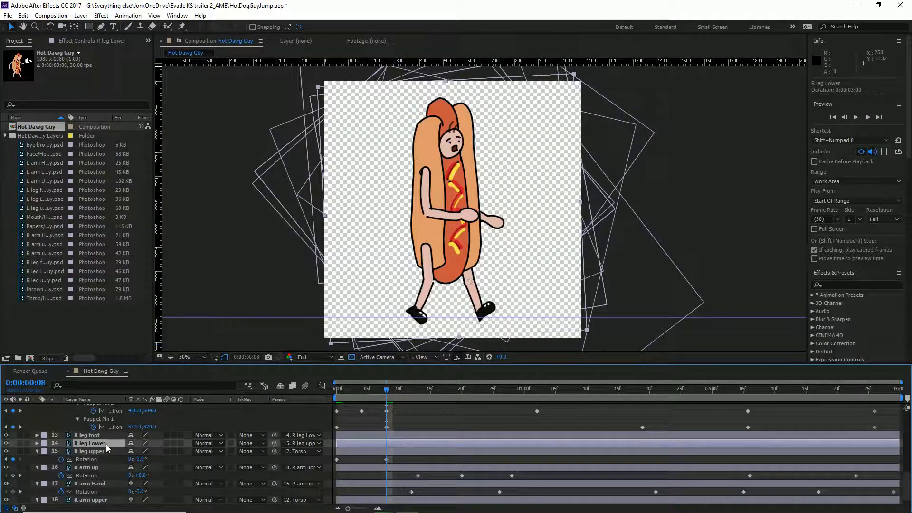
{"action": "key", "text": "r"}
{"action": "left_click", "coordinate": [61, 452]}
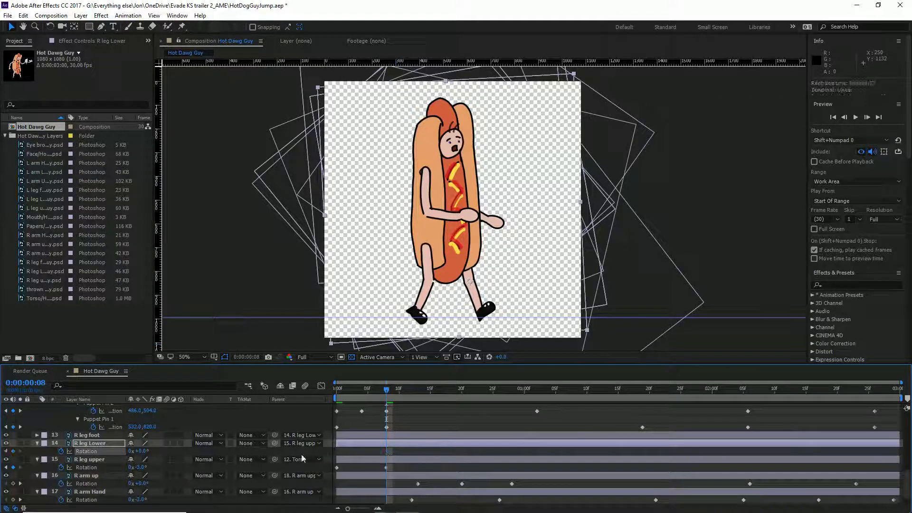
{"action": "left_click_drag", "start_coordinate": [139, 452], "coordinate": [157, 451]}
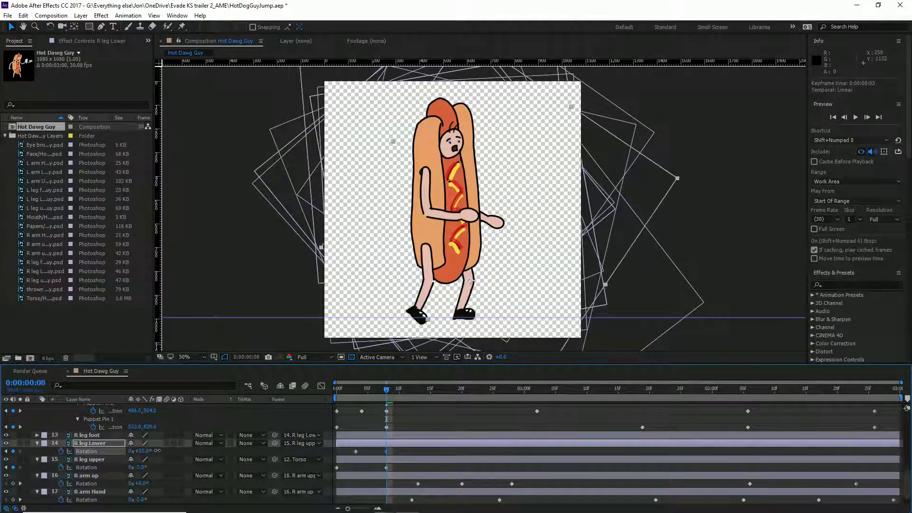
{"action": "left_click_drag", "start_coordinate": [352, 388], "coordinate": [387, 402]}
{"action": "left_click_drag", "start_coordinate": [356, 452], "coordinate": [340, 451]}
- Set Rotation to 27° for R leg Lower, 13° for R leg upper and 69° for R leg foot at 0:00:00:13, starting the foot's keyframes at 0:00:00:09
{"action": "left_click_drag", "start_coordinate": [340, 405], "coordinate": [415, 412]}
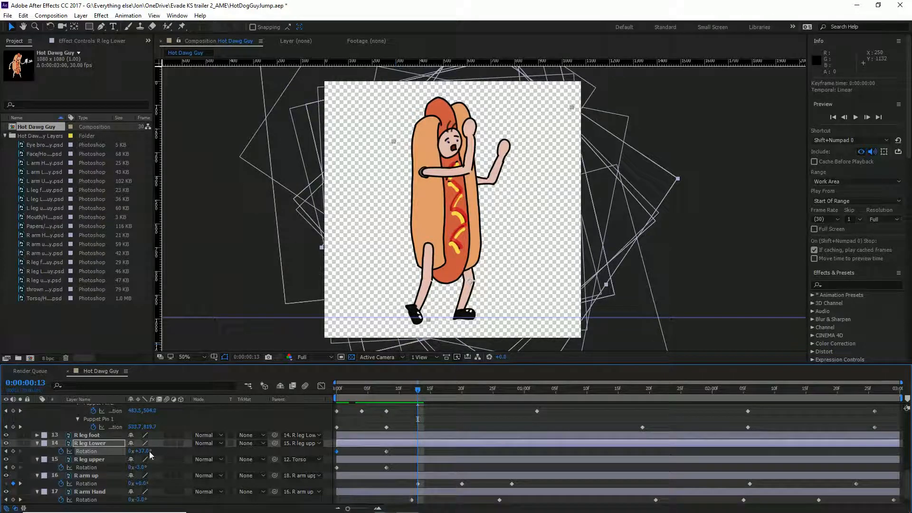
{"action": "left_click_drag", "start_coordinate": [144, 452], "coordinate": [152, 468]}
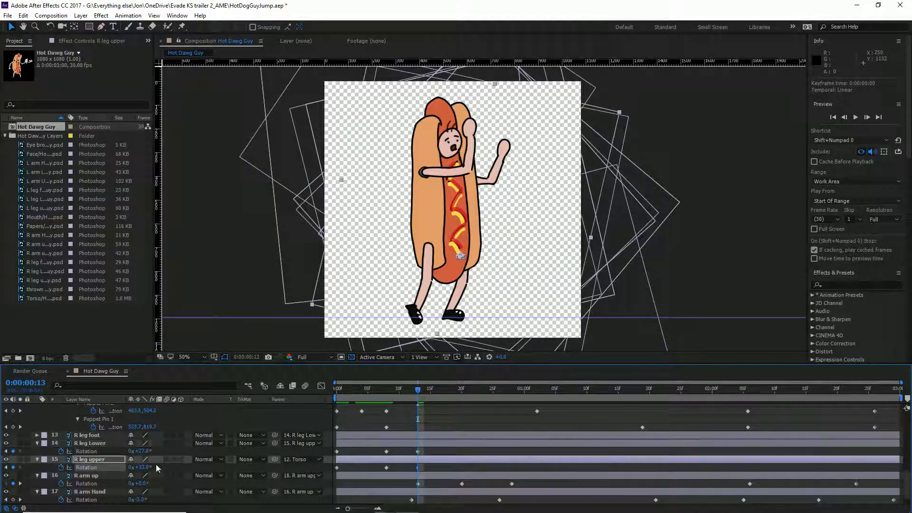
{"action": "left_click", "coordinate": [99, 436]}
{"action": "key", "text": "r"}
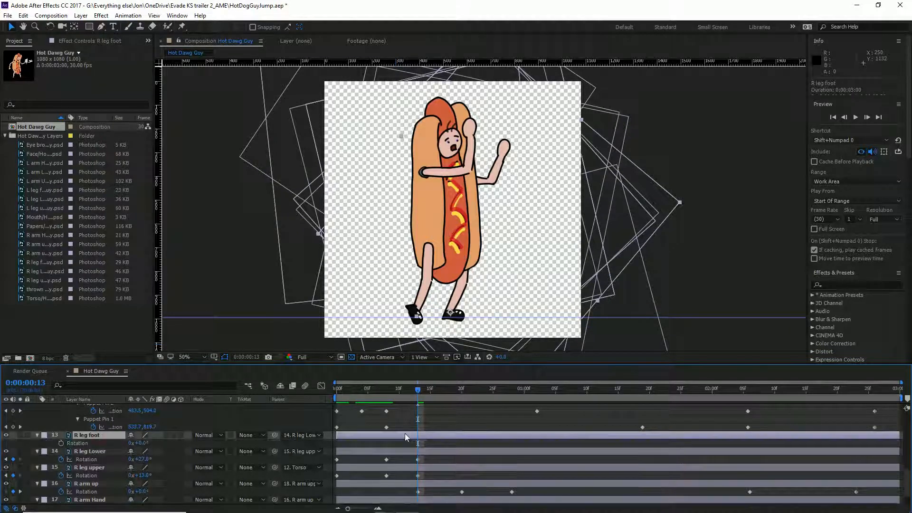
{"action": "left_click", "coordinate": [396, 389]}
{"action": "left_click", "coordinate": [62, 443]}
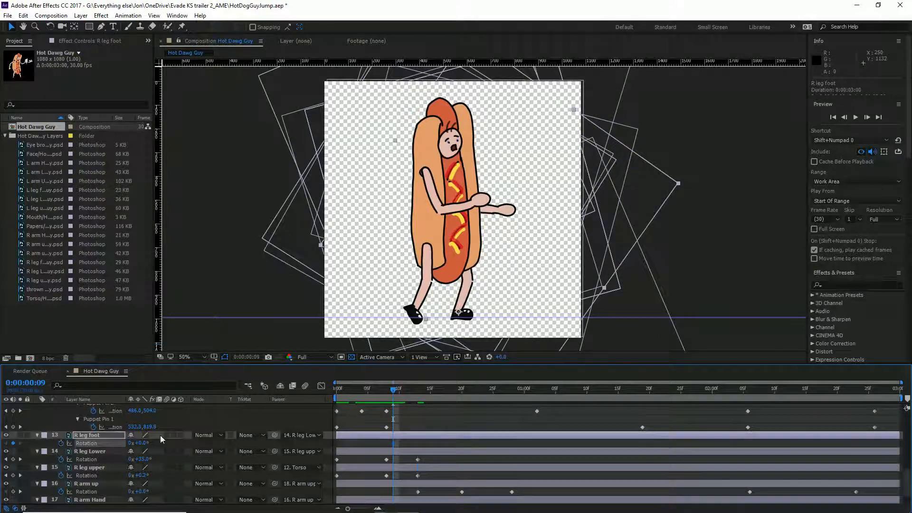
{"action": "left_click_drag", "start_coordinate": [398, 396], "coordinate": [420, 396]}
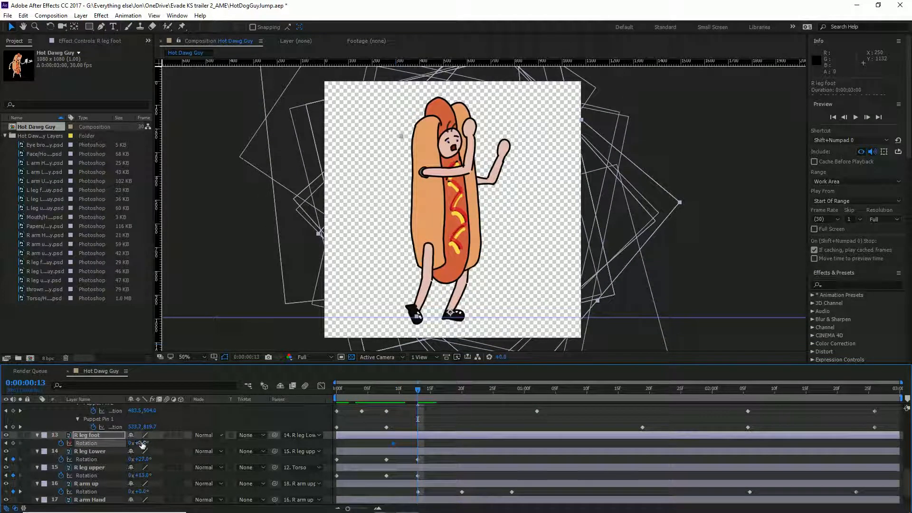
{"action": "left_click_drag", "start_coordinate": [141, 444], "coordinate": [174, 442]}
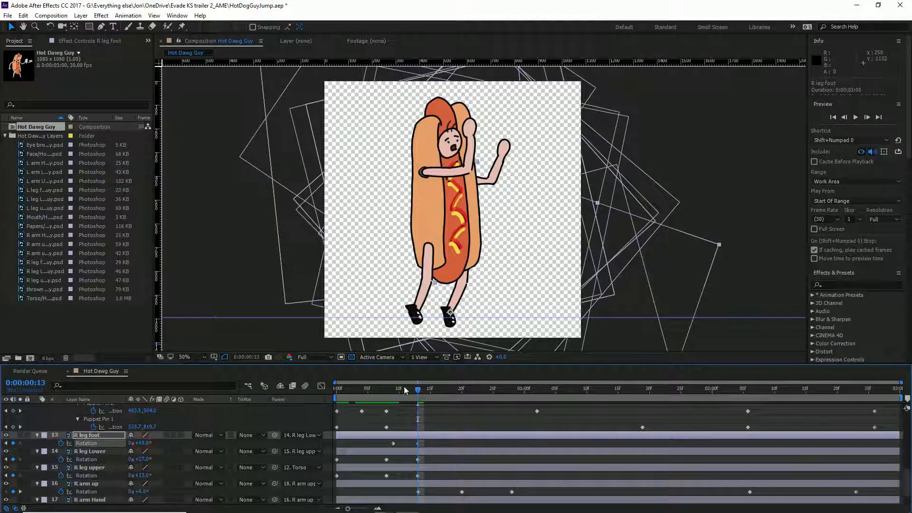
- Set R leg upper Rotation to -30° at 0:00:01:08, and R leg Lower to 11° and R leg foot to 22° at 0:00:01:13
{"action": "left_click_drag", "start_coordinate": [438, 386], "coordinate": [574, 411]}
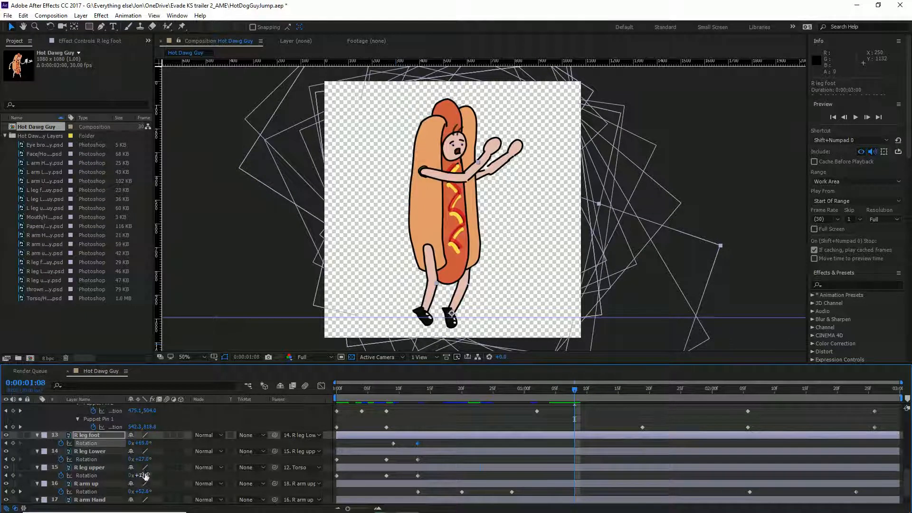
{"action": "left_click_drag", "start_coordinate": [141, 475], "coordinate": [128, 474]}
{"action": "left_click_drag", "start_coordinate": [125, 474], "coordinate": [127, 474]}
{"action": "left_click_drag", "start_coordinate": [374, 393], "coordinate": [605, 374]}
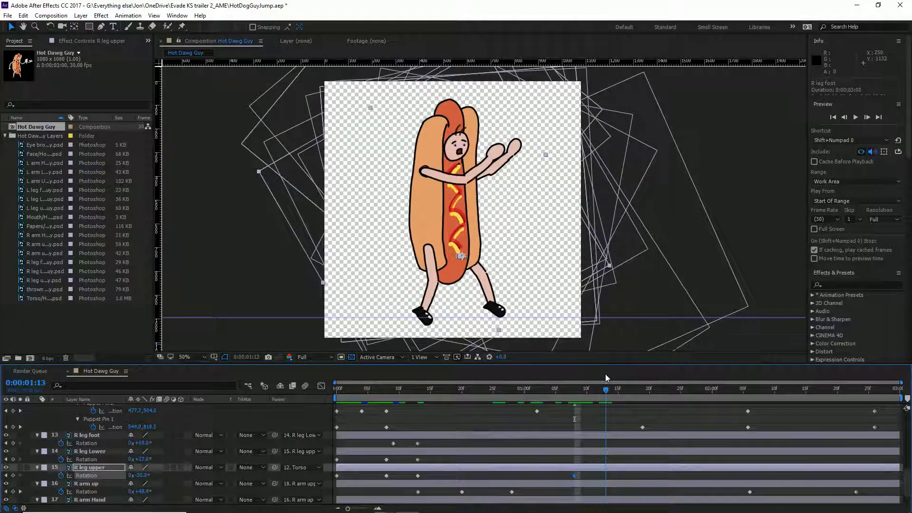
{"action": "left_click_drag", "start_coordinate": [139, 458], "coordinate": [129, 443]}
- Set Rotation to -6° for R leg upper, 34° for R leg Lower and 25° for R leg foot at 0:00:02:07, and preview the motion
{"action": "left_click_drag", "start_coordinate": [671, 389], "coordinate": [755, 400]}
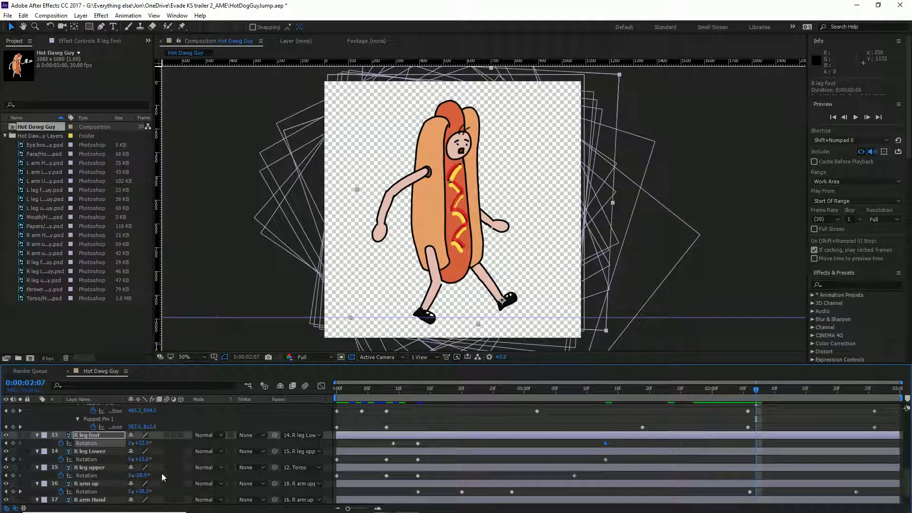
{"action": "left_click_drag", "start_coordinate": [142, 477], "coordinate": [146, 444]}
{"action": "key", "text": "space"}
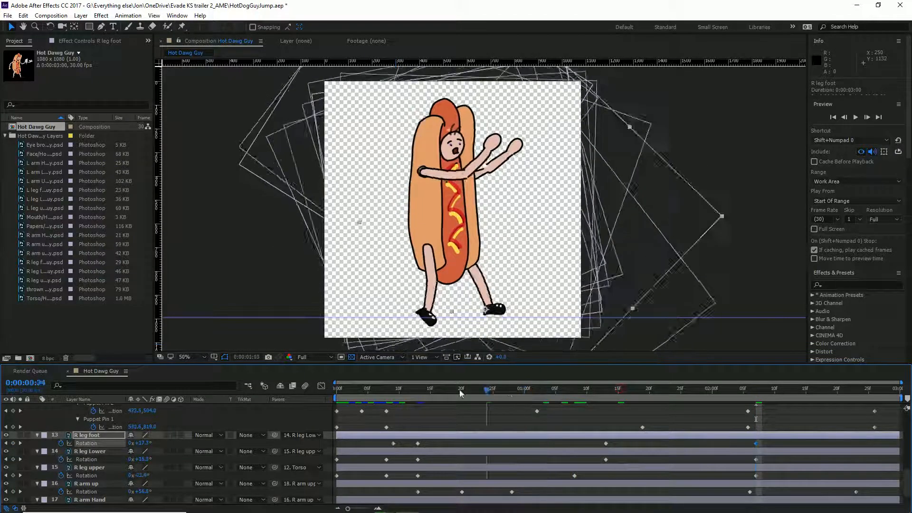
{"action": "left_click_drag", "start_coordinate": [347, 402], "coordinate": [845, 427]}
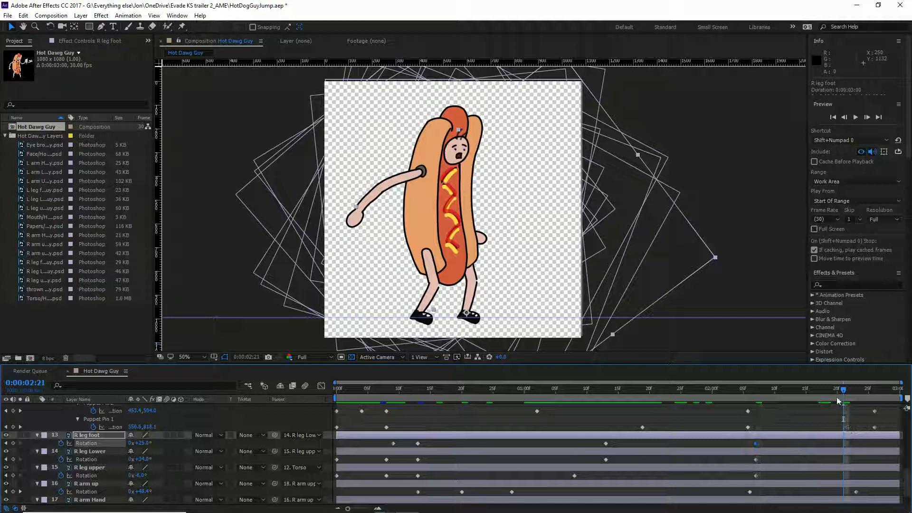
- Keyframe the Rotation of R leg foot, R leg Lower and R leg upper at 0:00:02:26, and preview the animation
{"action": "left_click_drag", "start_coordinate": [845, 393], "coordinate": [875, 392]}
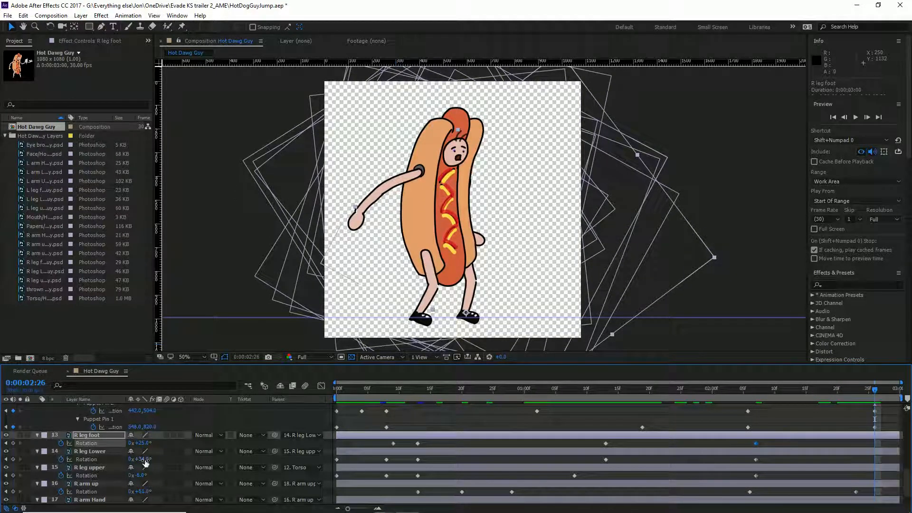
{"action": "mouse_move", "coordinate": [144, 459]}
{"action": "left_mouse_down"}
{"action": "mouse_move", "coordinate": [144, 443]}
{"action": "mouse_move", "coordinate": [138, 474]}
{"action": "left_mouse_up"}
{"action": "key", "text": "space"}
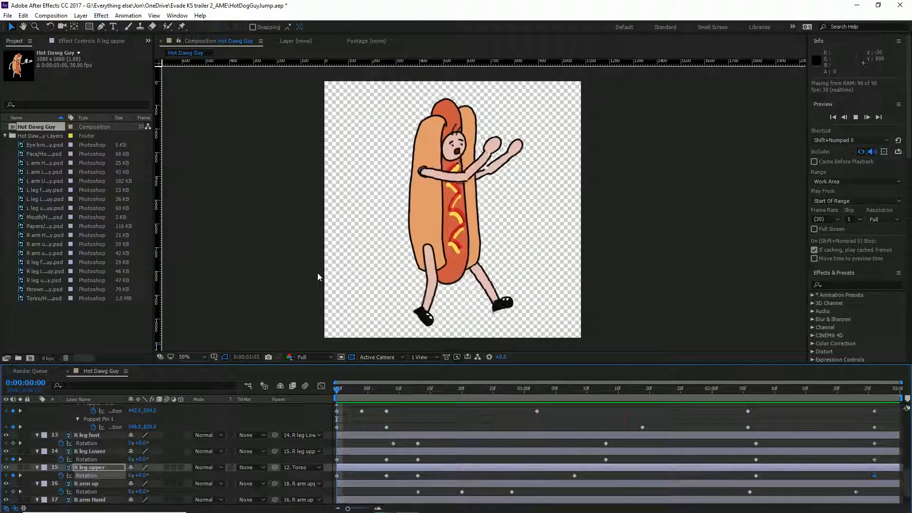
{"action": "key", "text": "space"}
- Show the L arm Up layer's Rotation keyframes and move the one just before the two-second mark to 0:00:01:24
{"action": "scroll", "coordinate": [123, 443], "scroll_direction": "up", "scroll_amount": 3}
{"action": "scroll", "coordinate": [125, 446], "scroll_direction": "up", "scroll_amount": 5}
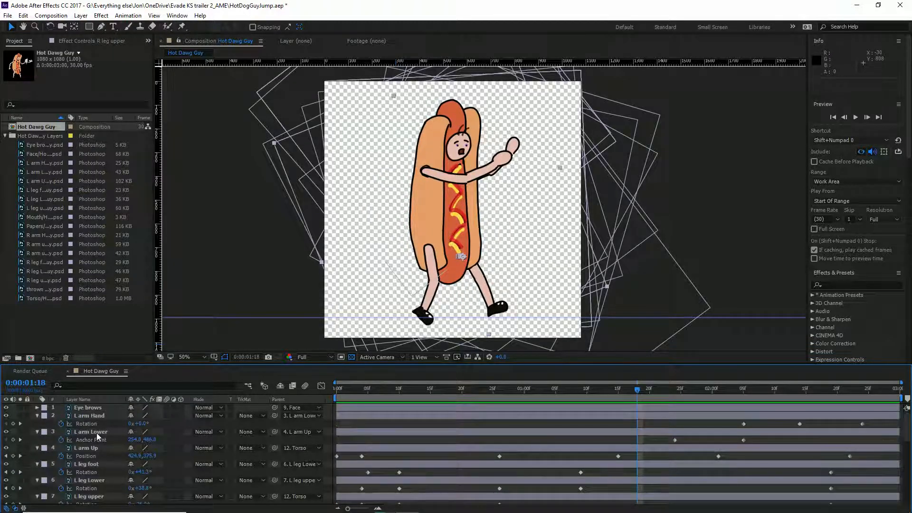
{"action": "left_click", "coordinate": [92, 449]}
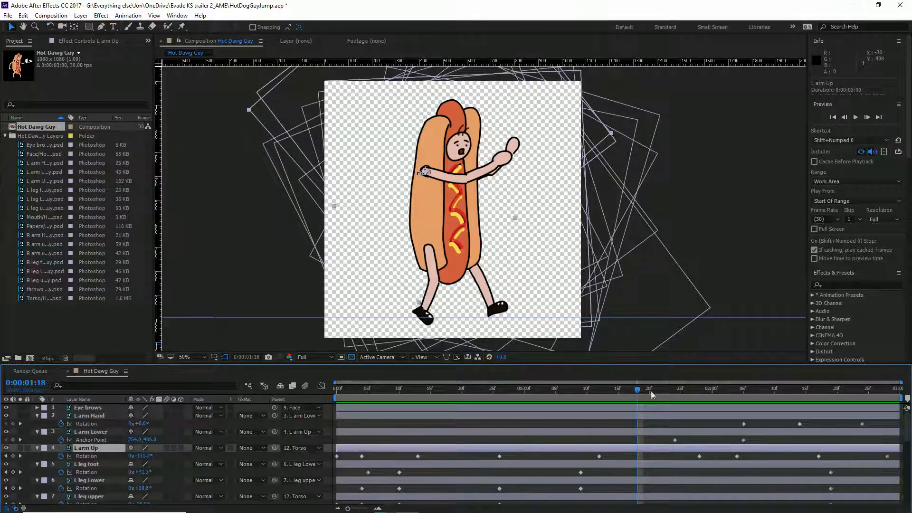
{"action": "left_click_drag", "start_coordinate": [678, 393], "coordinate": [725, 404]}
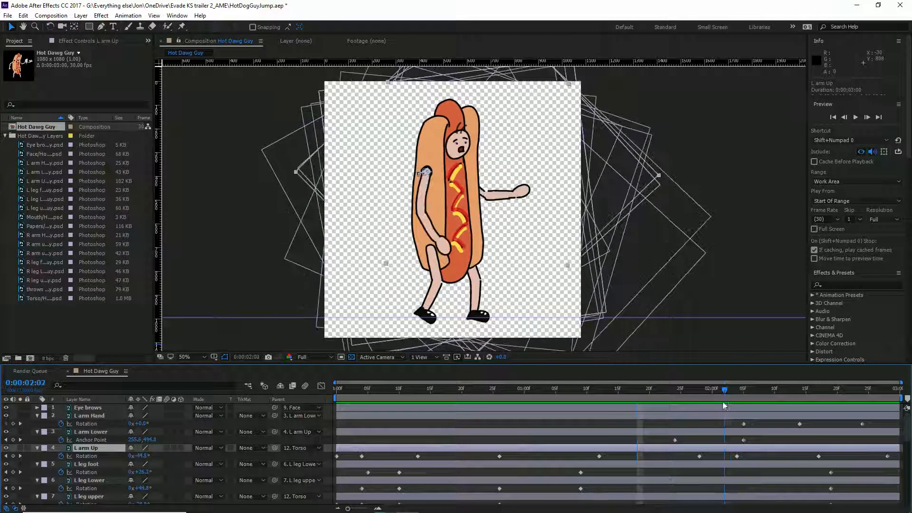
{"action": "left_click", "coordinate": [696, 455]}
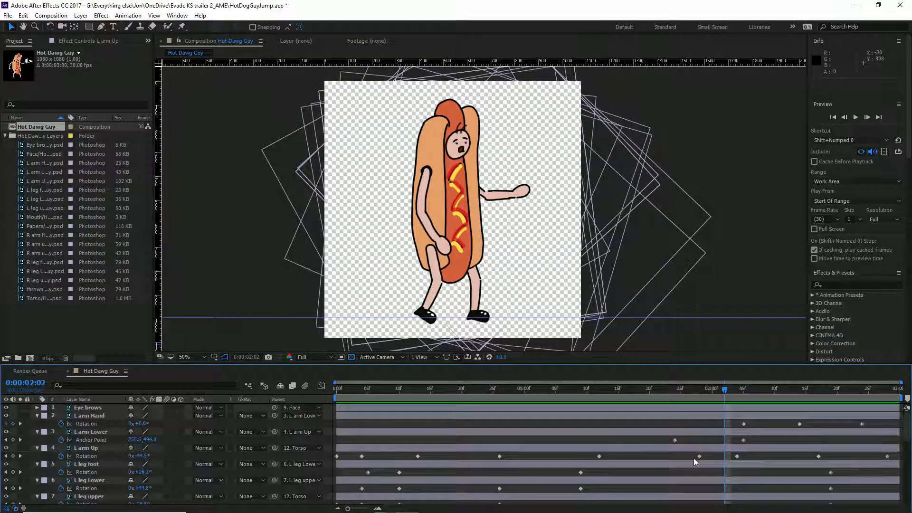
{"action": "left_click_drag", "start_coordinate": [698, 456], "coordinate": [672, 456]}
- Delete L arm Up's Rotation keyframe at 0:00:02:17, move the keyframe preceding it to about 0:00:02:16, and preview the motion
{"action": "left_click_drag", "start_coordinate": [671, 390], "coordinate": [806, 396]}
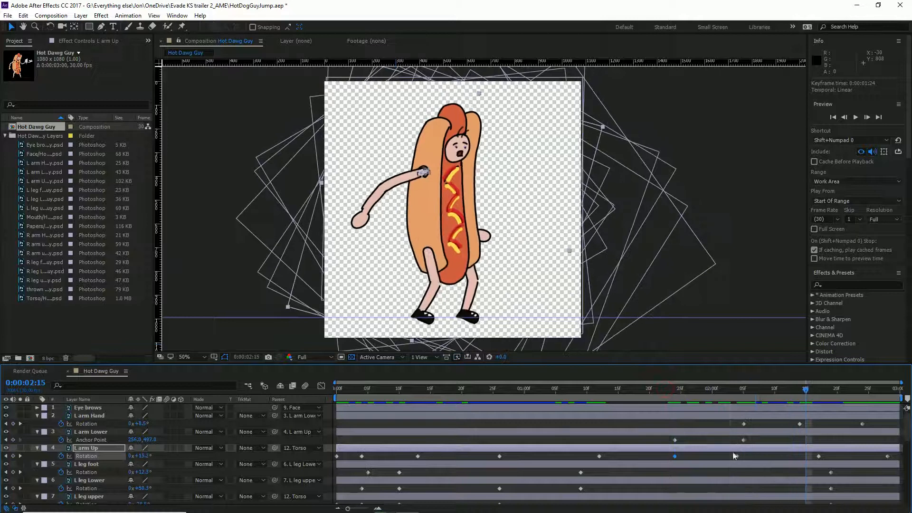
{"action": "left_click_drag", "start_coordinate": [735, 457], "coordinate": [782, 457]}
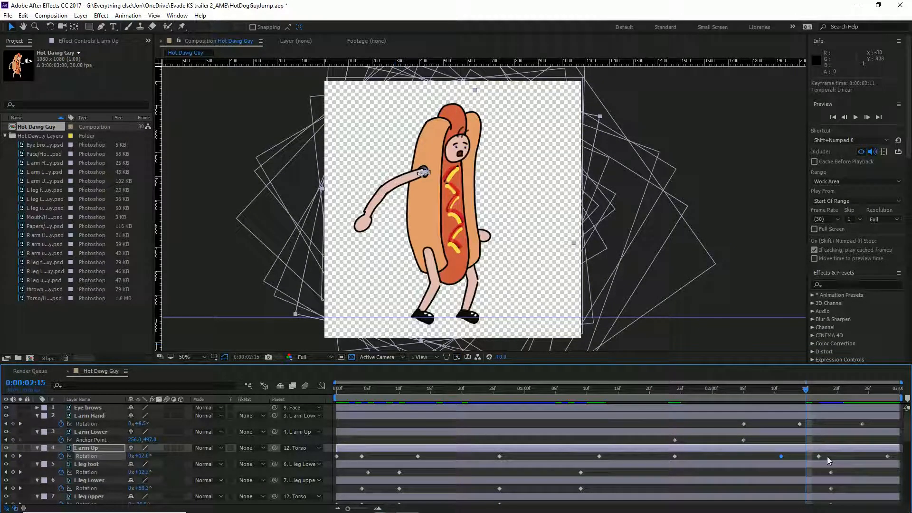
{"action": "left_click", "coordinate": [819, 456]}
{"action": "key", "text": "Delete"}
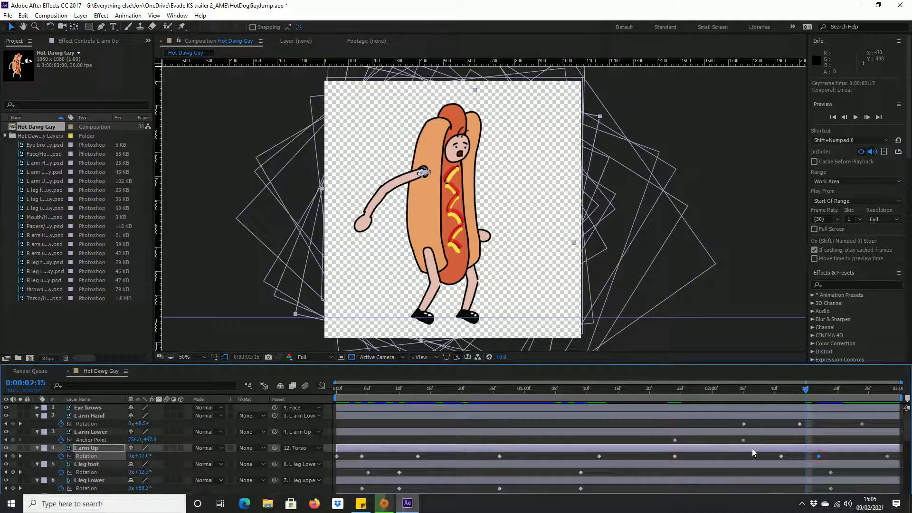
{"action": "left_click_drag", "start_coordinate": [782, 455], "coordinate": [811, 455]}
{"action": "key", "text": "space"}
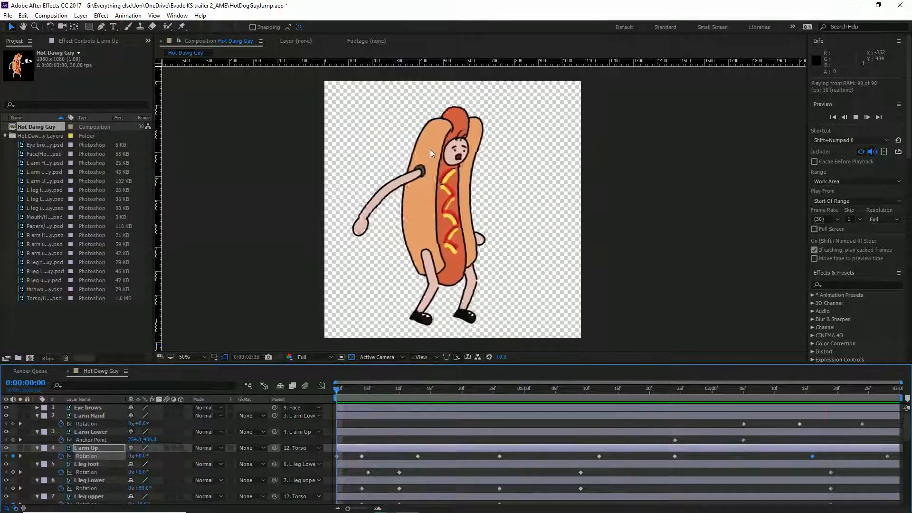
- Move the current time to the last frame, 0:00:02:29, and save the project under its existing name
{"action": "left_click", "coordinate": [405, 389]}
{"action": "left_click_drag", "start_coordinate": [865, 389], "coordinate": [899, 398]}
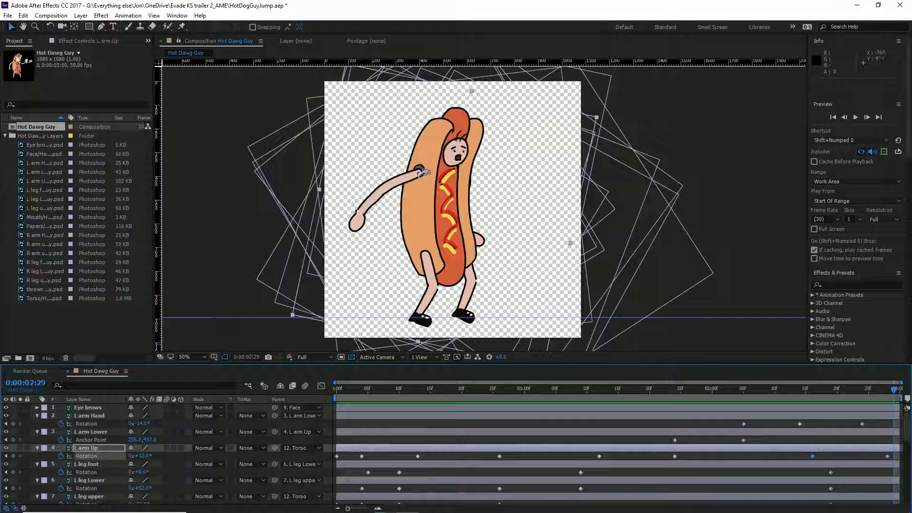
{"action": "left_click", "coordinate": [8, 15]}
{"action": "left_click", "coordinate": [62, 123]}
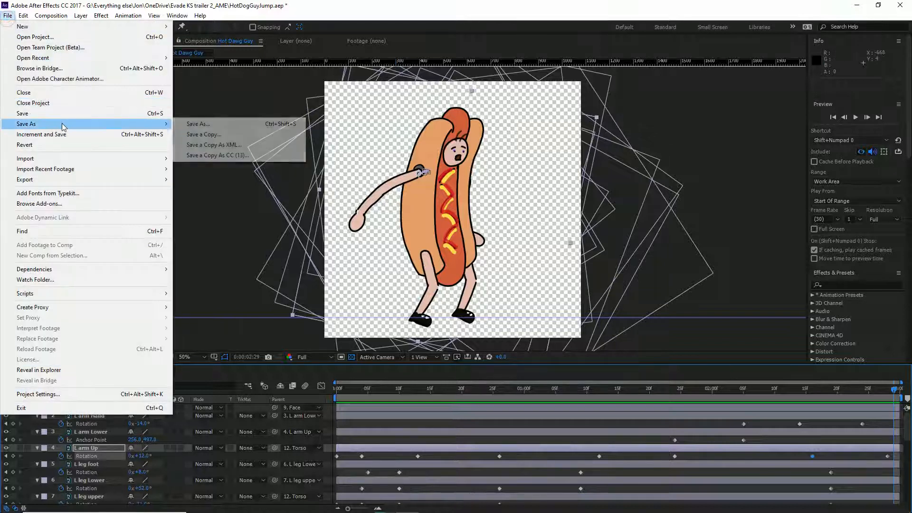
{"action": "left_click", "coordinate": [93, 114]}
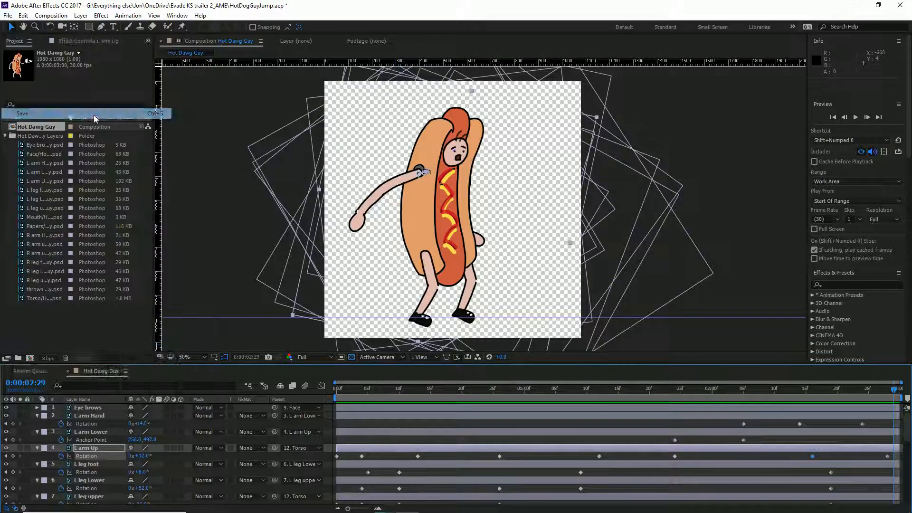